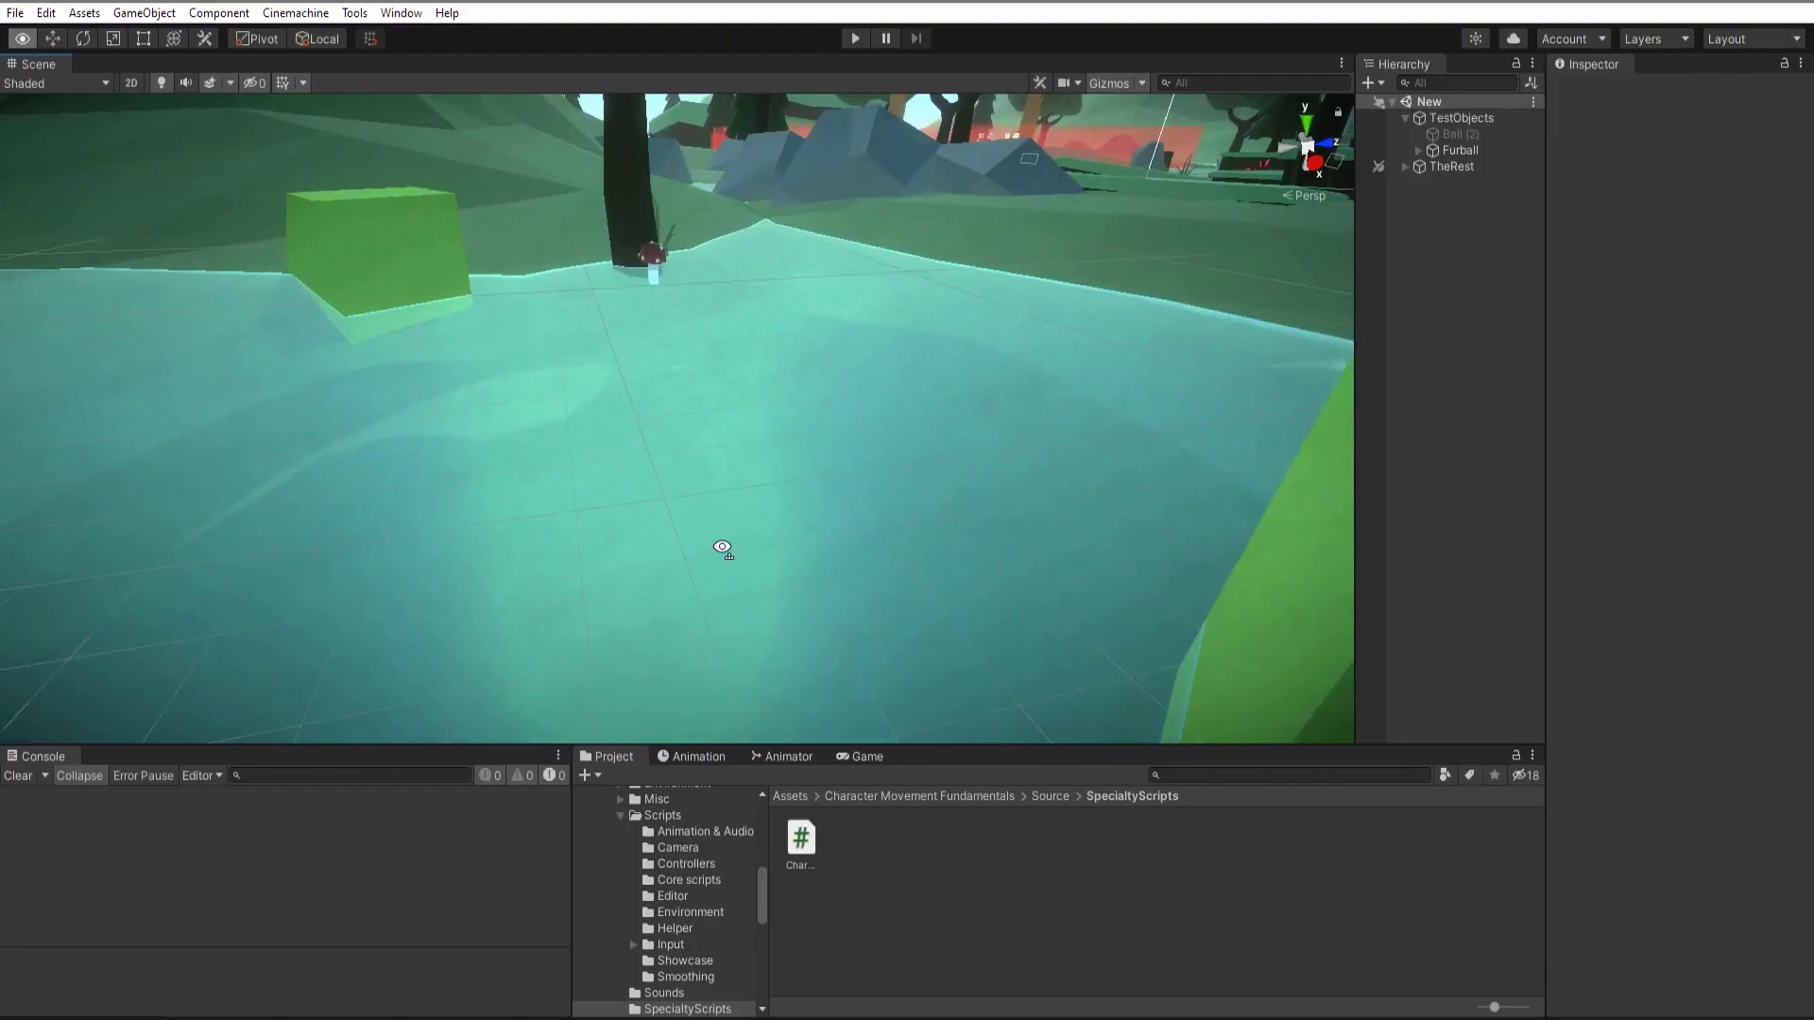
Create a cube and place it above the lake at about X 50.86, Y 2.95, Z -71.63.
{"action": "right_click_drag", "start_coordinate": [721, 546], "coordinate": [659, 524]}
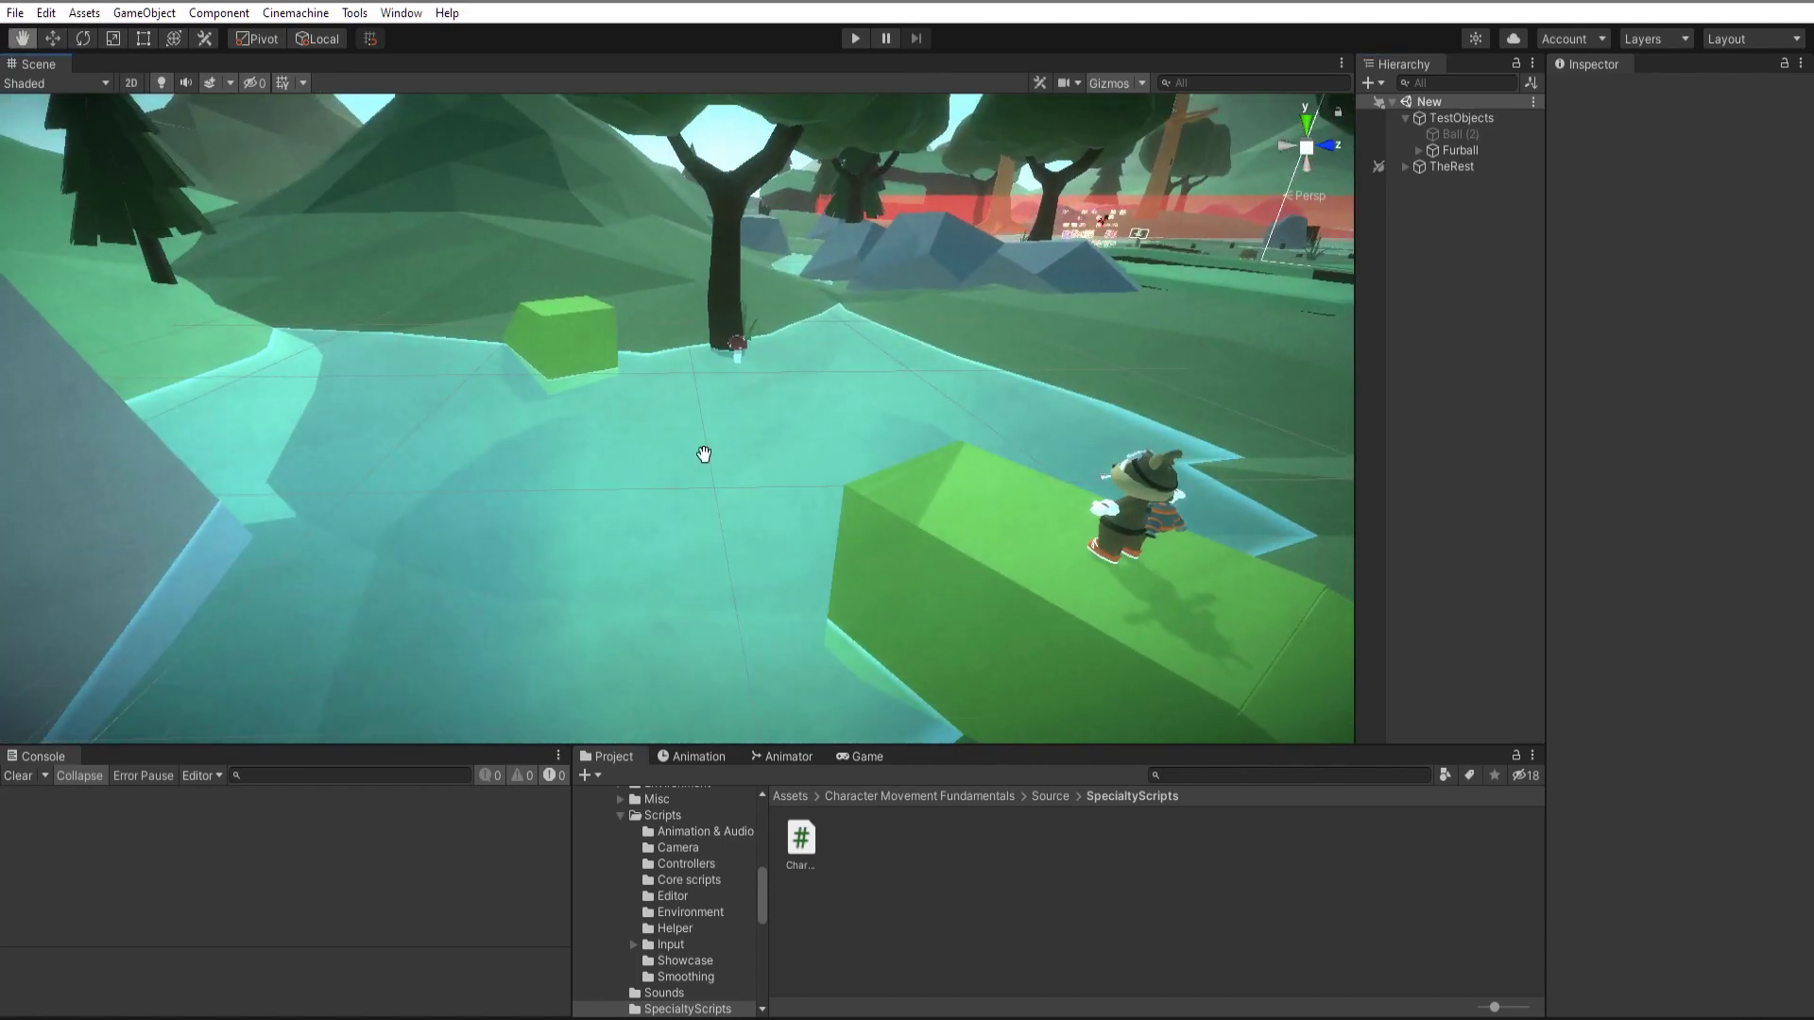
{"action": "left_click", "coordinate": [1367, 83]}
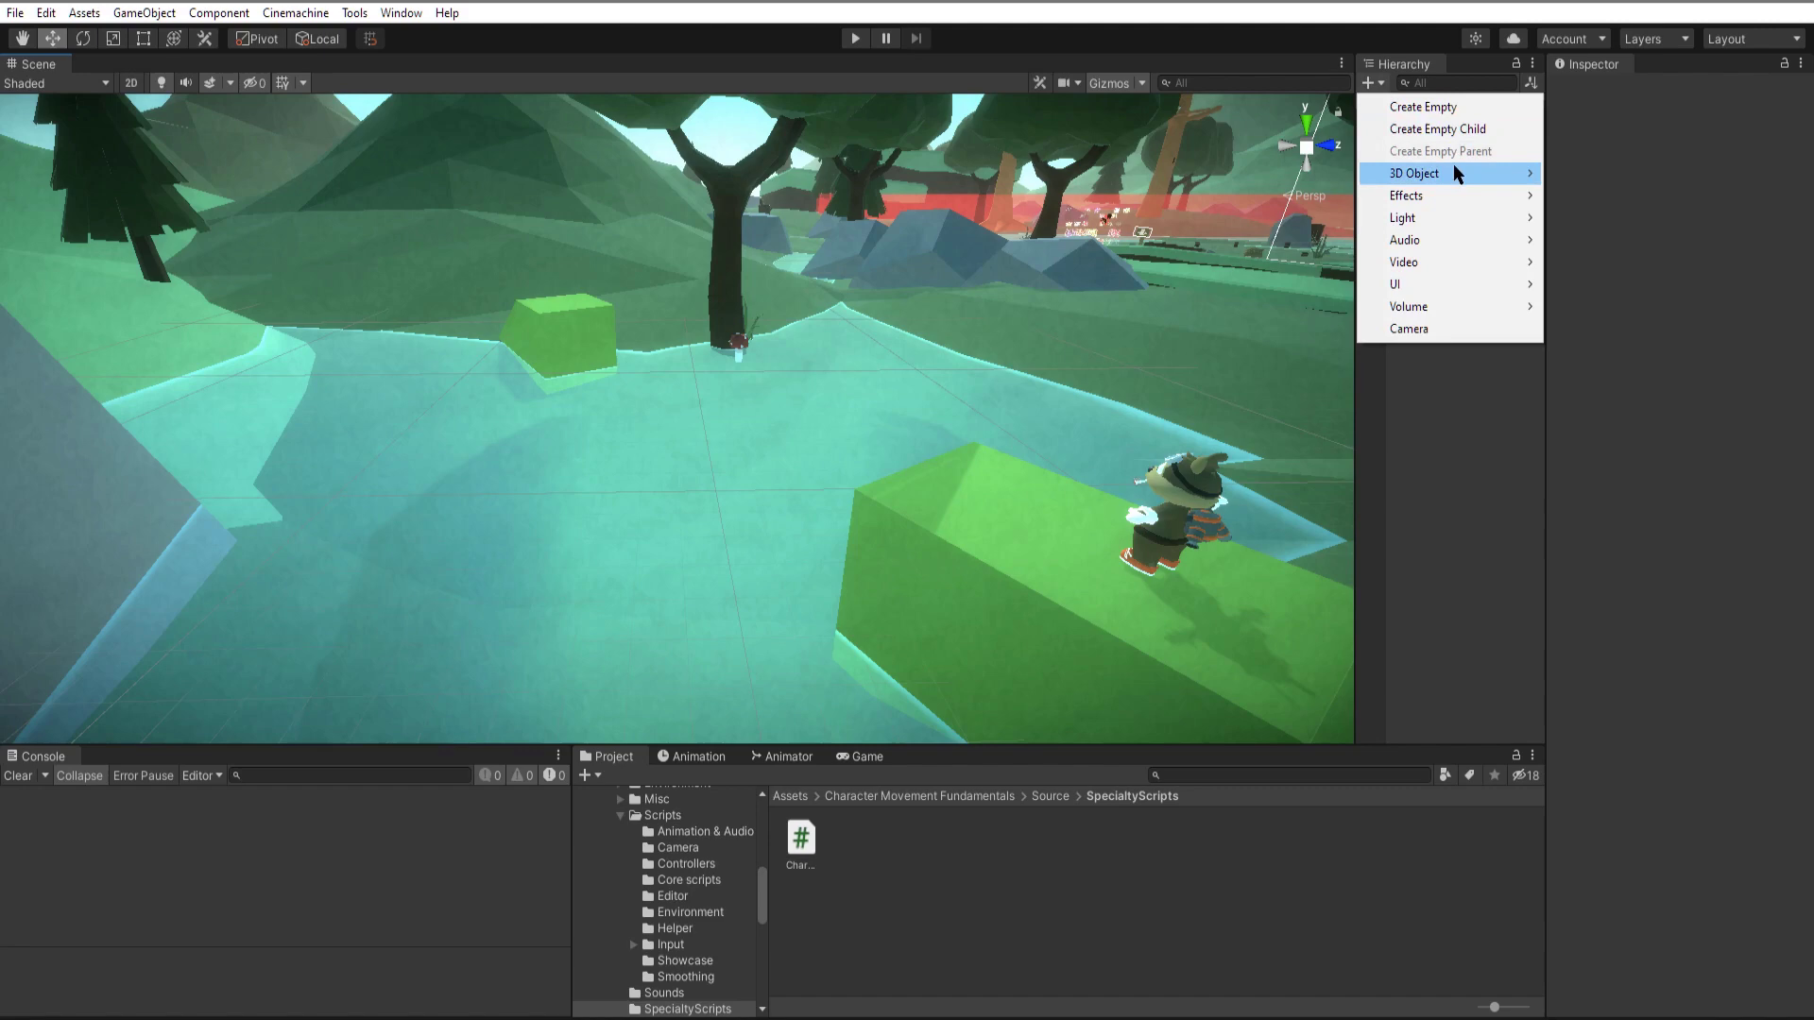
{"action": "mouse_move", "coordinate": [1454, 170]}
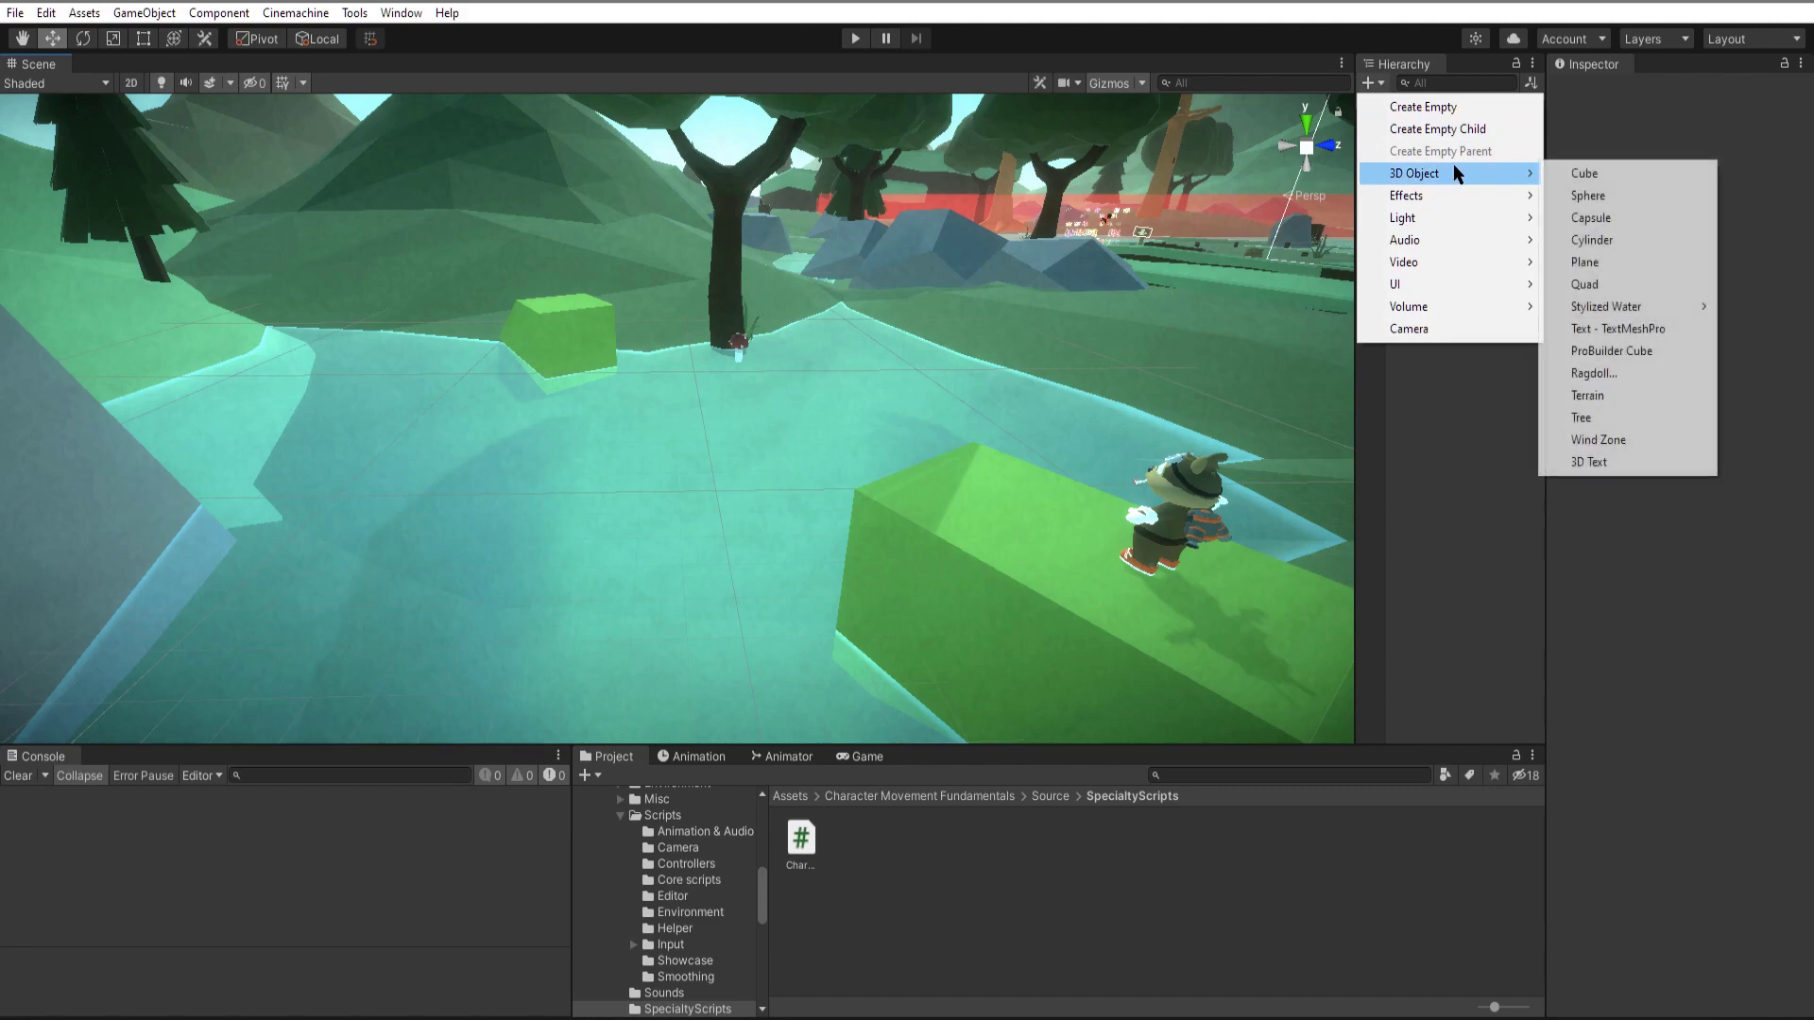
{"action": "left_click", "coordinate": [1619, 174]}
{"action": "key", "text": "f"}
{"action": "left_click_drag", "start_coordinate": [789, 404], "coordinate": [767, 841]}
{"action": "left_click_drag", "start_coordinate": [984, 511], "coordinate": [879, 642], "text": "alt"}
{"action": "left_click_drag", "start_coordinate": [849, 578], "coordinate": [541, 225]}
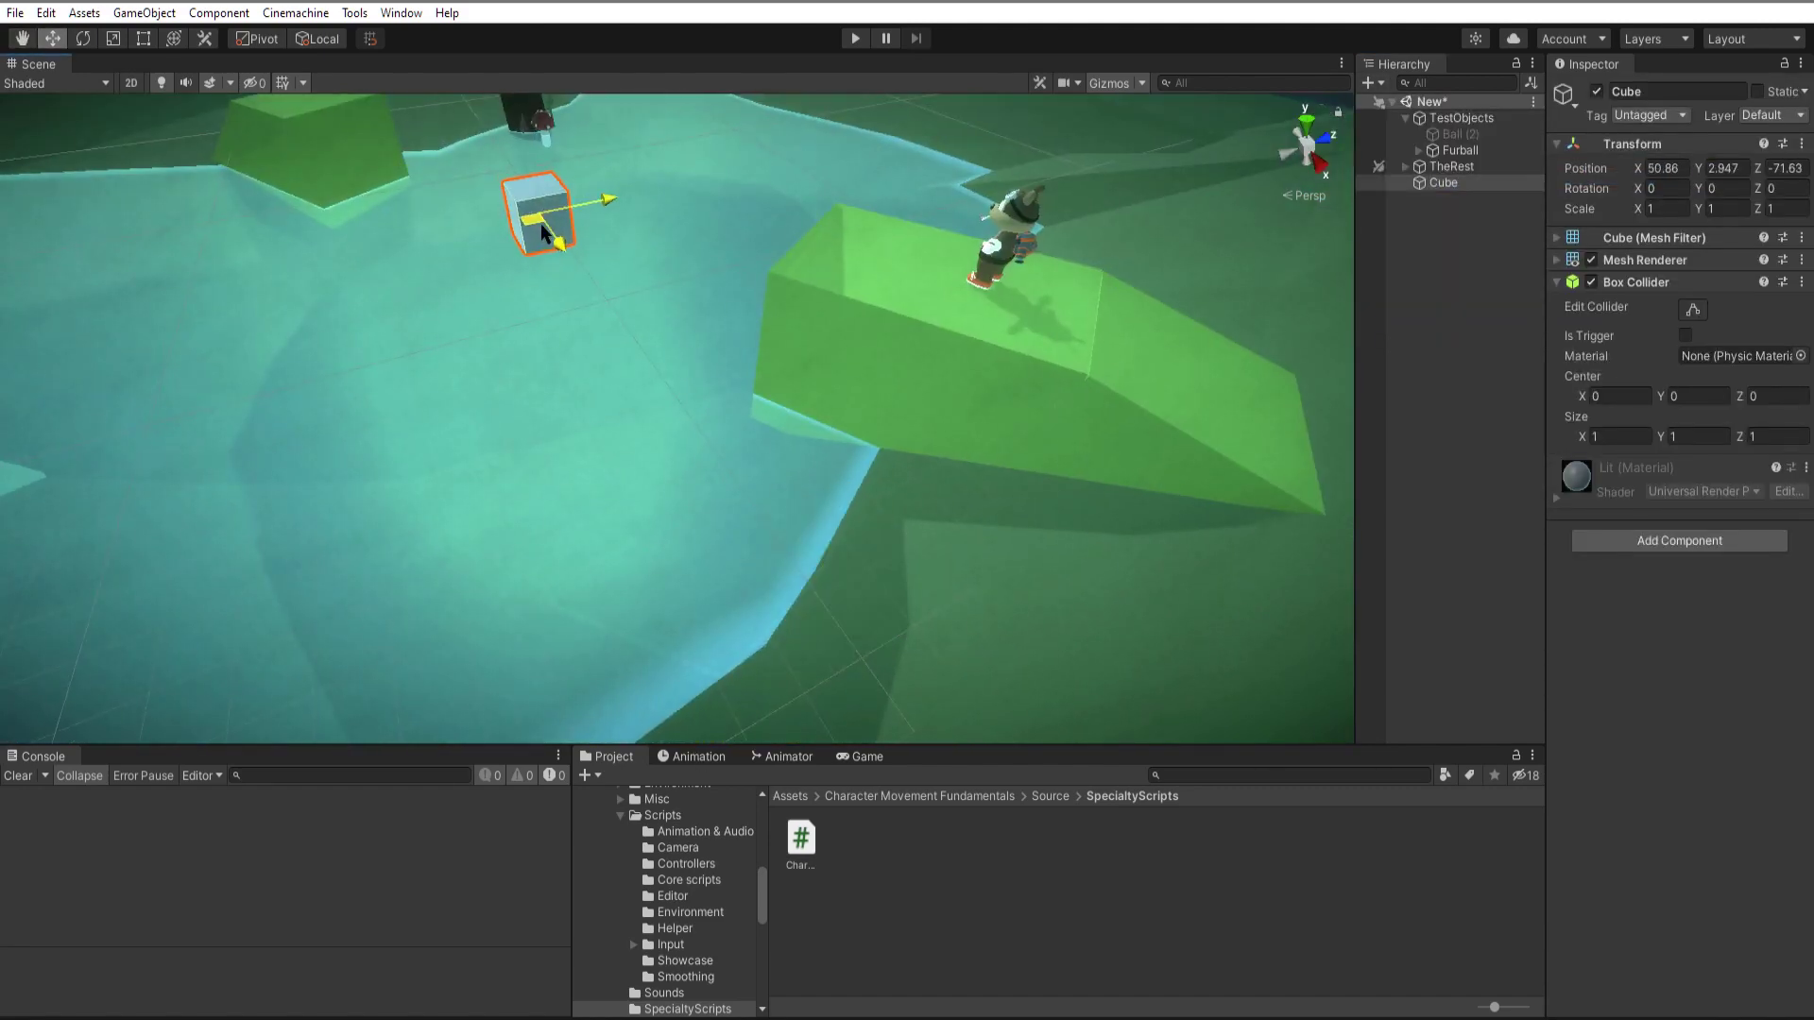
Scale the cube into a thin slab about 15.6 long and 0.31 thick, and rotate it to -30 degrees about Y.
{"action": "left_click", "coordinate": [106, 41]}
{"action": "left_click_drag", "start_coordinate": [544, 152], "coordinate": [547, 210]}
{"action": "left_click_drag", "start_coordinate": [578, 267], "coordinate": [883, 707]}
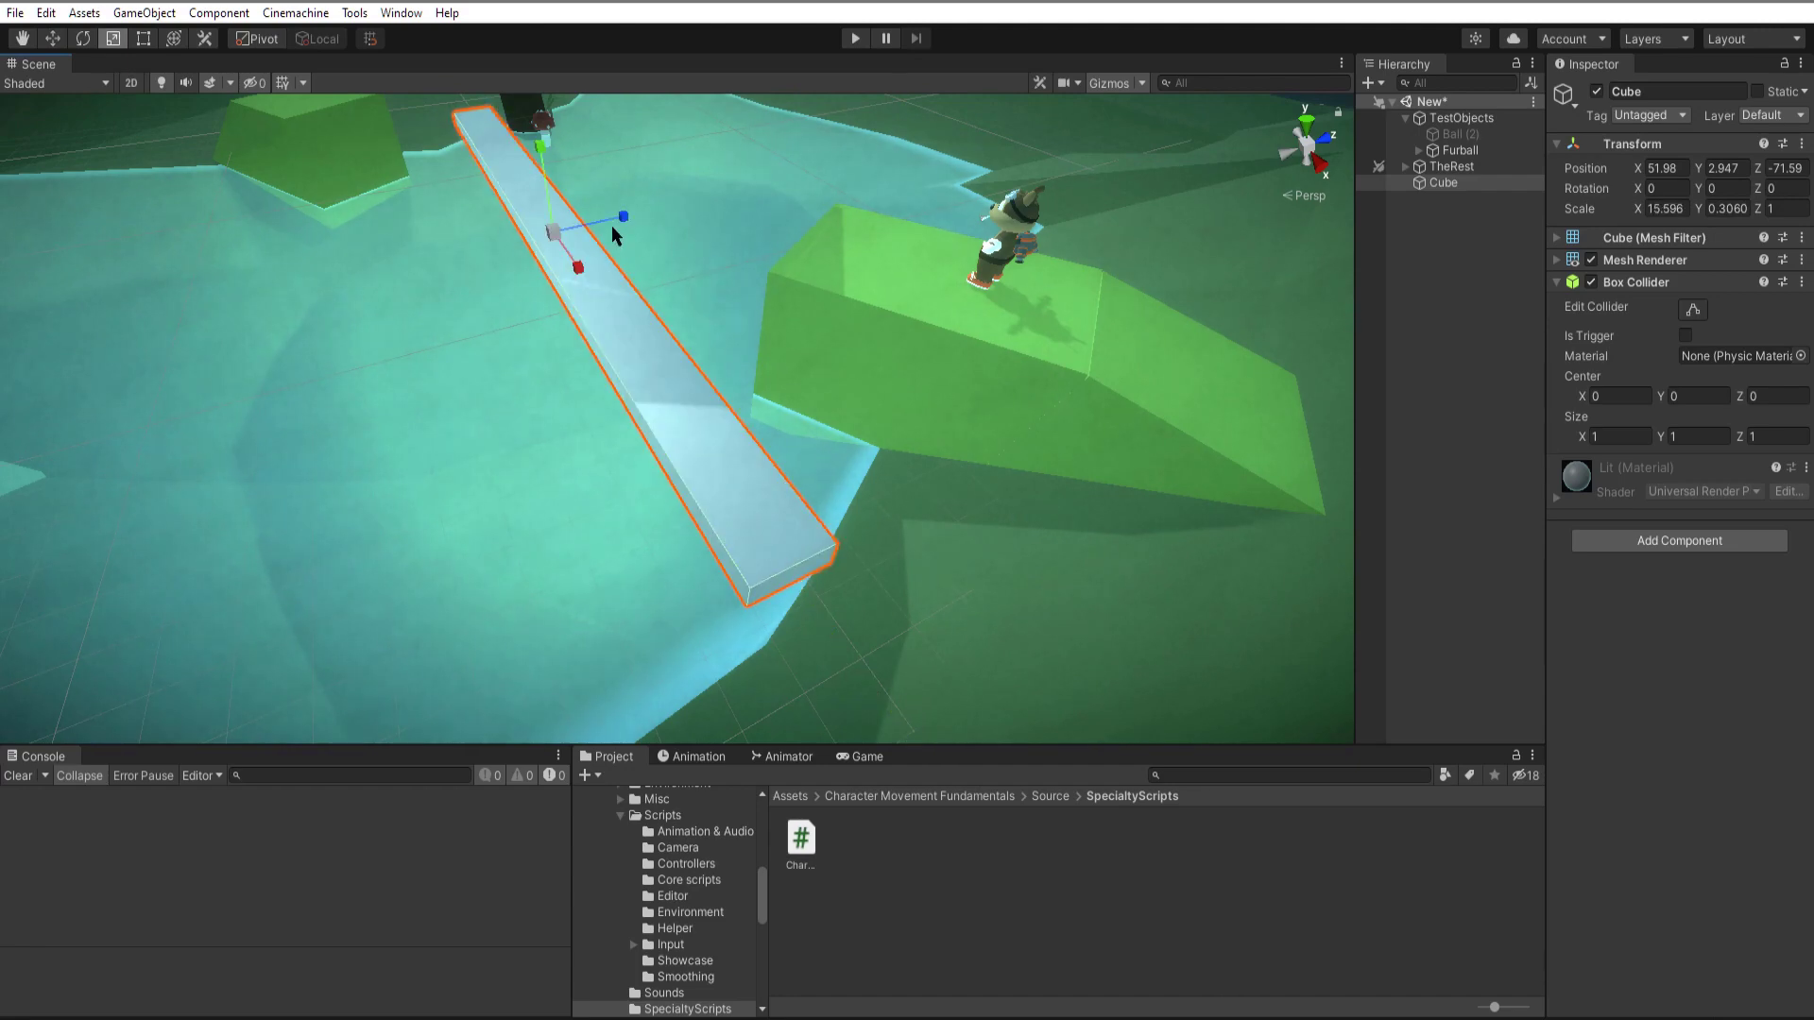
{"action": "key", "text": "e"}
{"action": "left_click_drag", "start_coordinate": [541, 272], "coordinate": [514, 179], "text": "ctrl"}
Lower the slab to about Y 2.03 and shift it between the two green blocks, at about X 45.69, Z -70.85.
{"action": "key", "text": "w"}
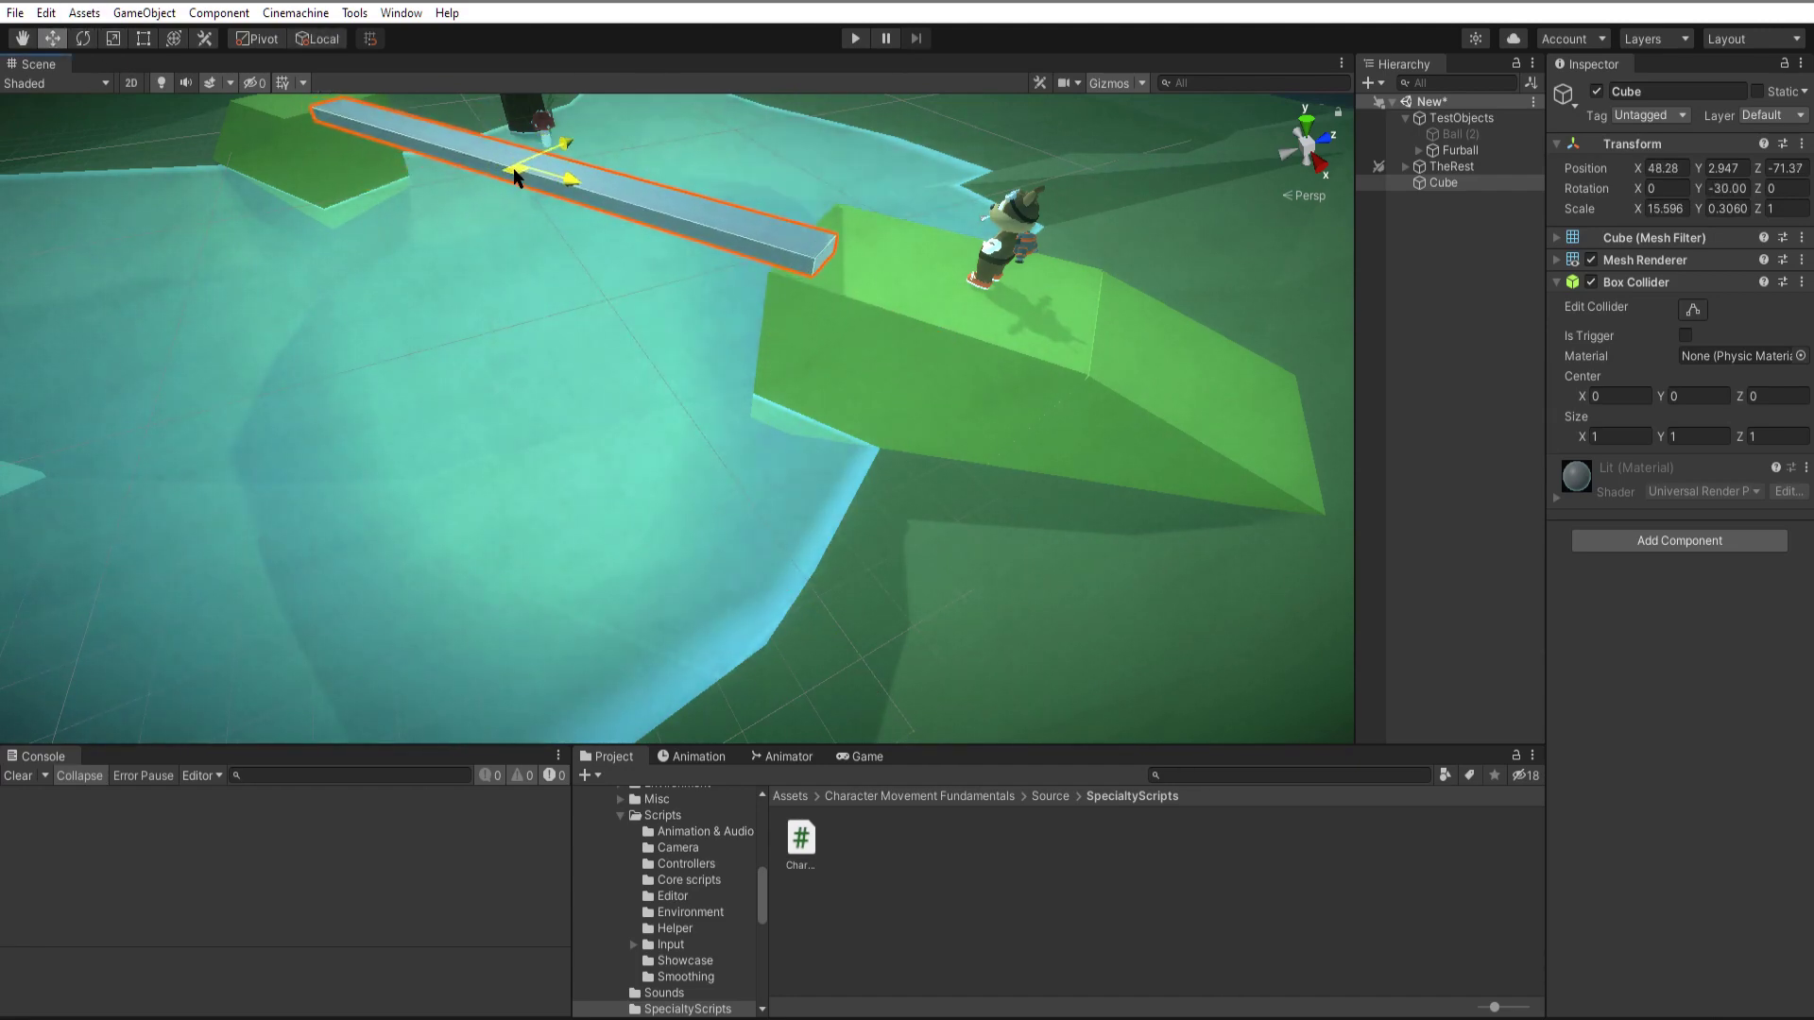
{"action": "right_click_drag", "start_coordinate": [907, 189], "coordinate": [697, 189]}
{"action": "key", "text": "s"}
{"action": "left_click_drag", "start_coordinate": [700, 227], "coordinate": [700, 269]}
{"action": "left_click_drag", "start_coordinate": [761, 344], "coordinate": [829, 345]}
{"action": "right_click_drag", "start_coordinate": [619, 332], "coordinate": [841, 364]}
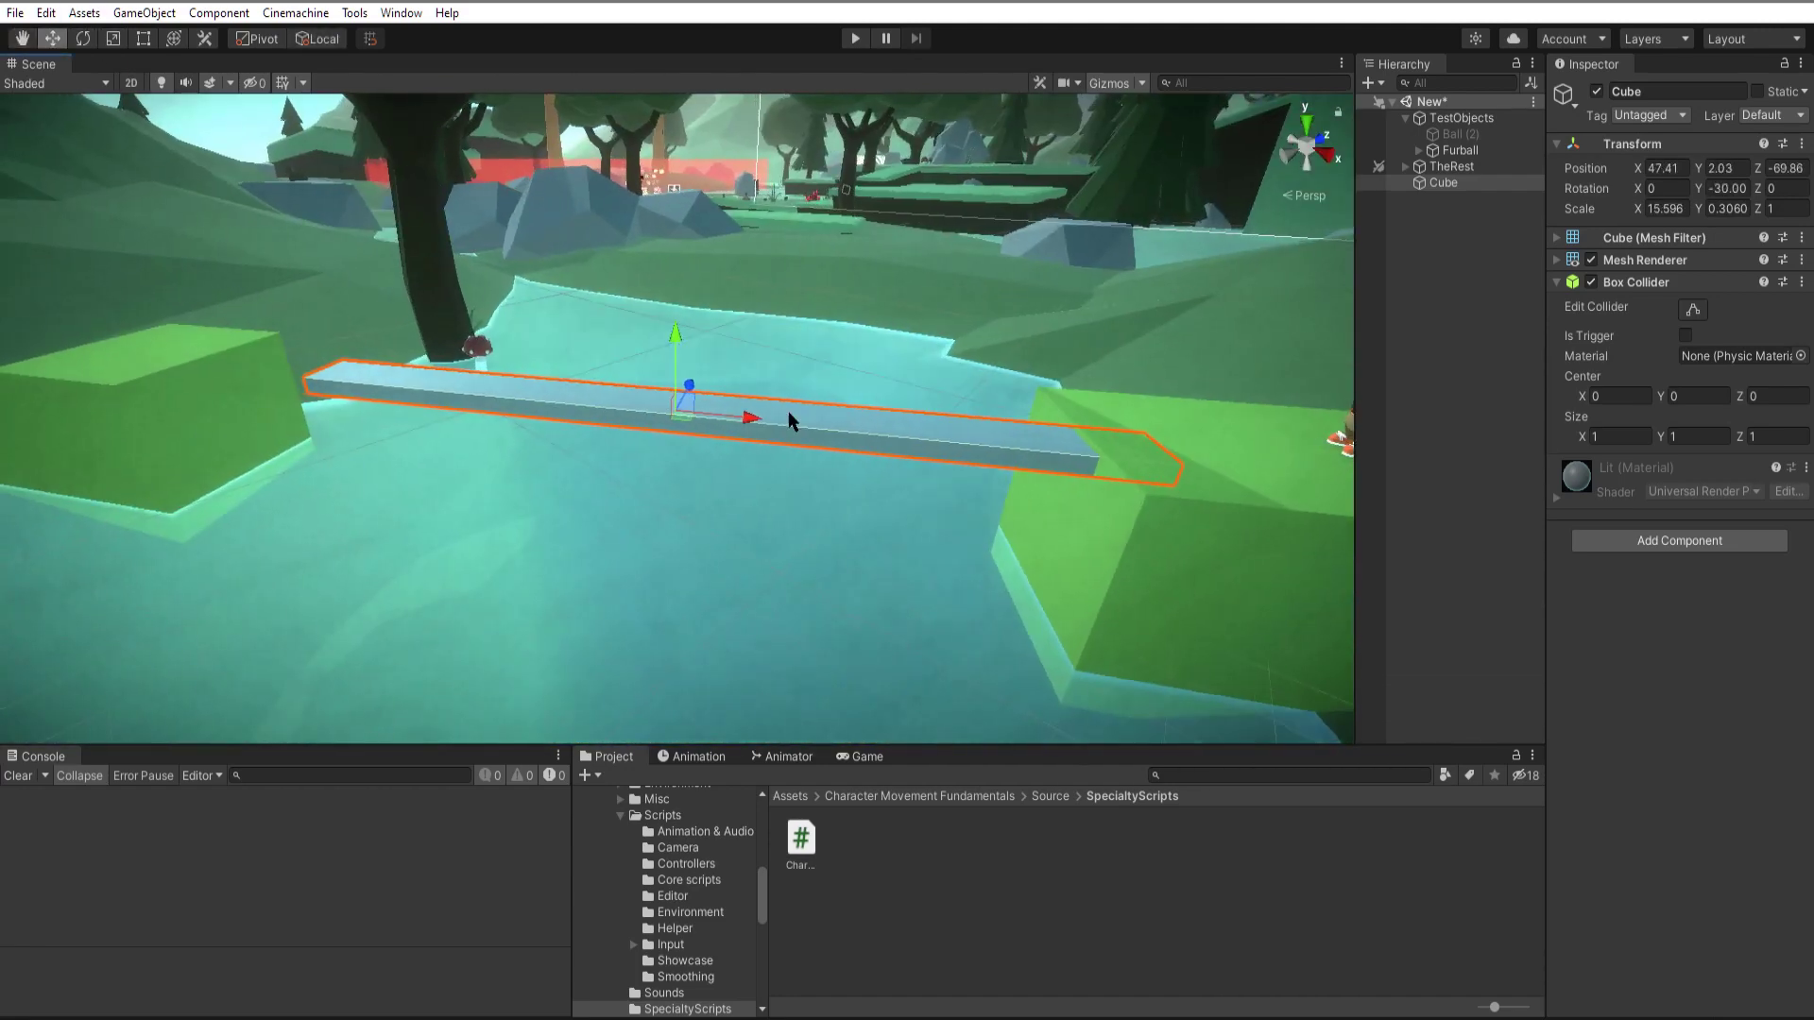
{"action": "left_click_drag", "start_coordinate": [748, 421], "coordinate": [645, 414]}
From the top view, lengthen the slab to about 18.69 and shift it along its length to bridge both green blocks.
{"action": "left_click", "coordinate": [1307, 123]}
{"action": "left_click", "coordinate": [1307, 146]}
{"action": "key", "text": "f"}
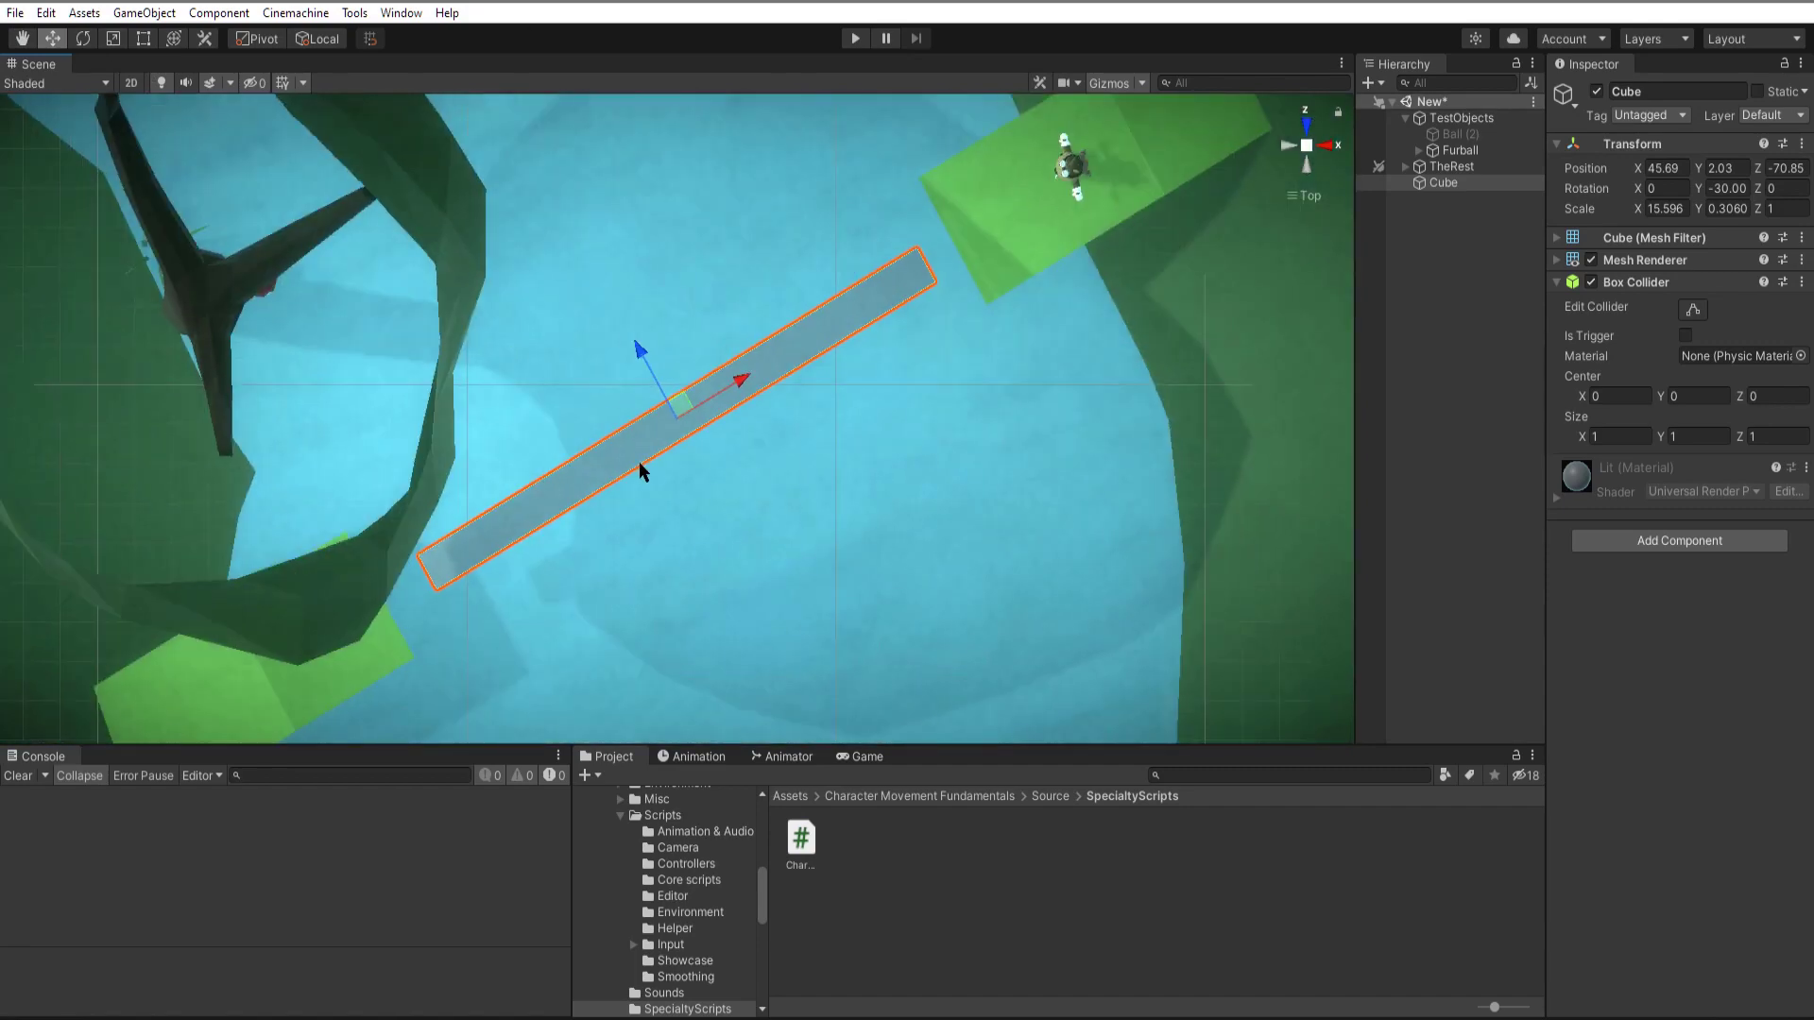
{"action": "key", "text": "r"}
{"action": "mouse_move", "coordinate": [745, 380]}
{"action": "left_mouse_down"}
{"action": "mouse_move", "coordinate": [789, 361]}
{"action": "mouse_move", "coordinate": [760, 372]}
{"action": "left_mouse_up"}
{"action": "key", "text": "w"}
{"action": "left_click_drag", "start_coordinate": [740, 379], "coordinate": [687, 407]}
Fine-tune the slab's position to about X 45.34, Y 1.85, Z -70.9 and rename it LakeBridge.
{"action": "right_click_drag", "start_coordinate": [756, 406], "coordinate": [586, 217]}
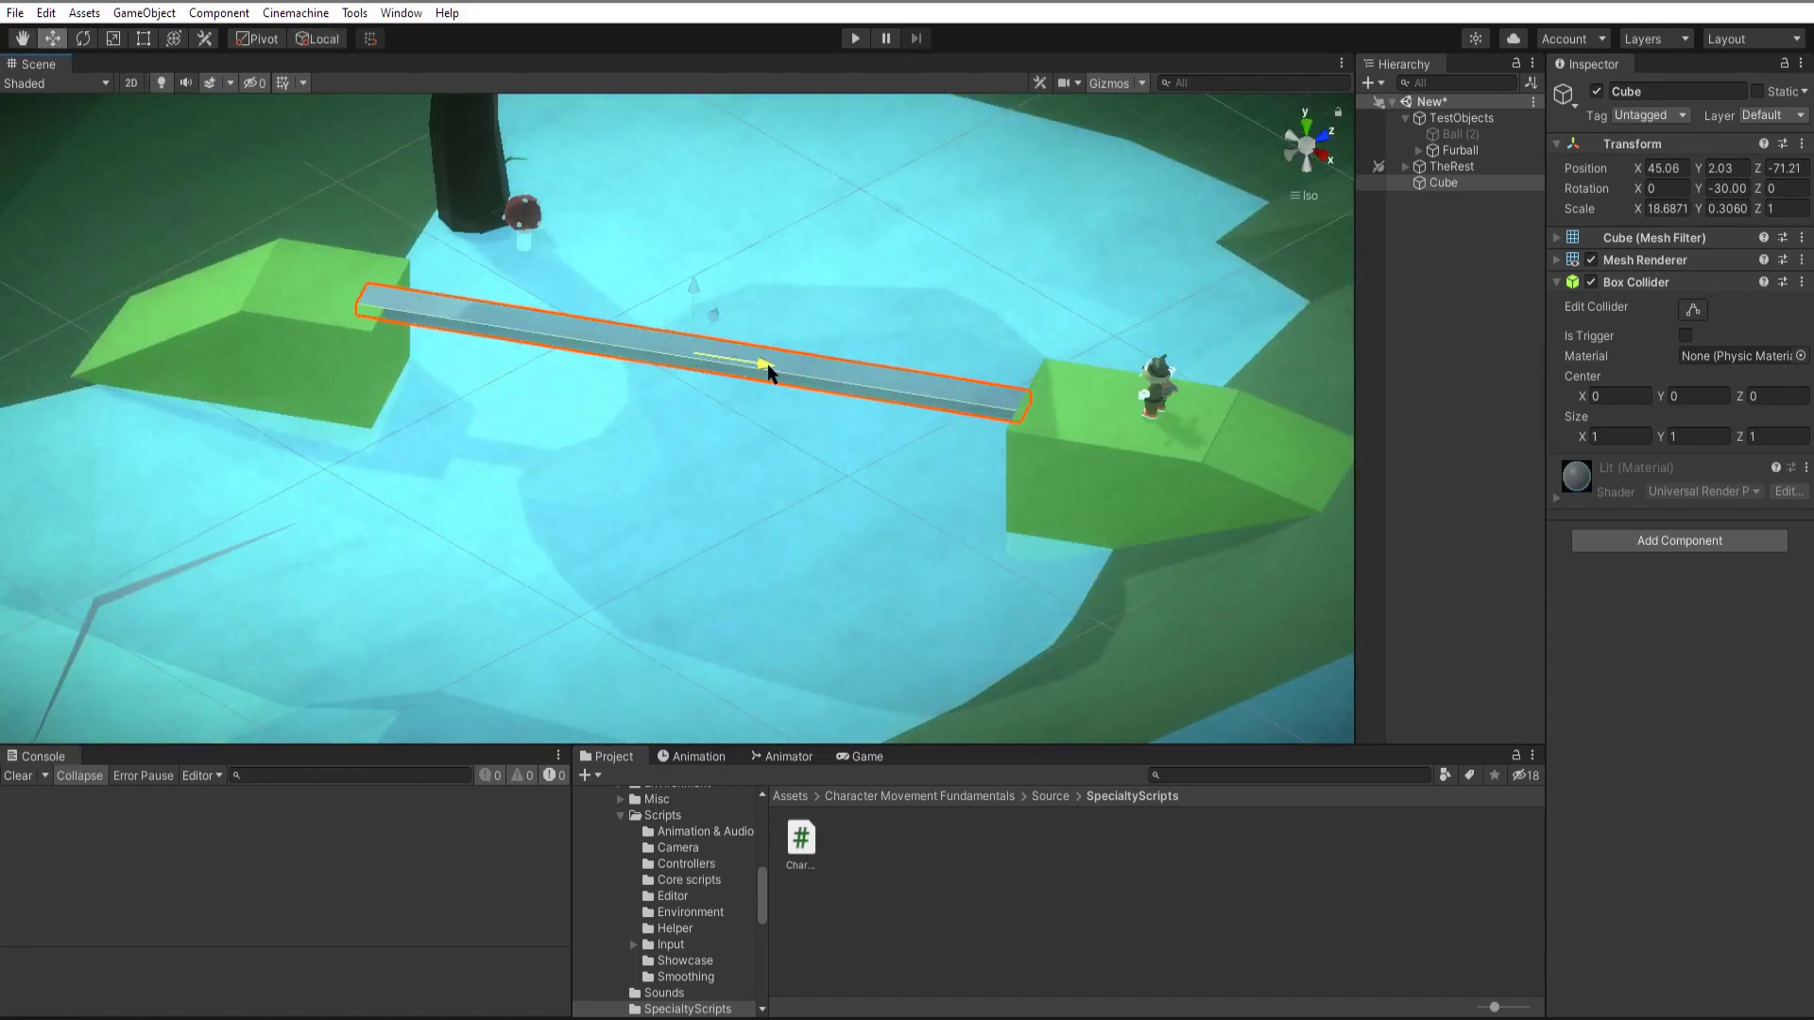
{"action": "left_click_drag", "start_coordinate": [767, 369], "coordinate": [812, 379]}
{"action": "left_click_drag", "start_coordinate": [737, 288], "coordinate": [736, 295]}
{"action": "right_click_drag", "start_coordinate": [850, 226], "coordinate": [634, 179]}
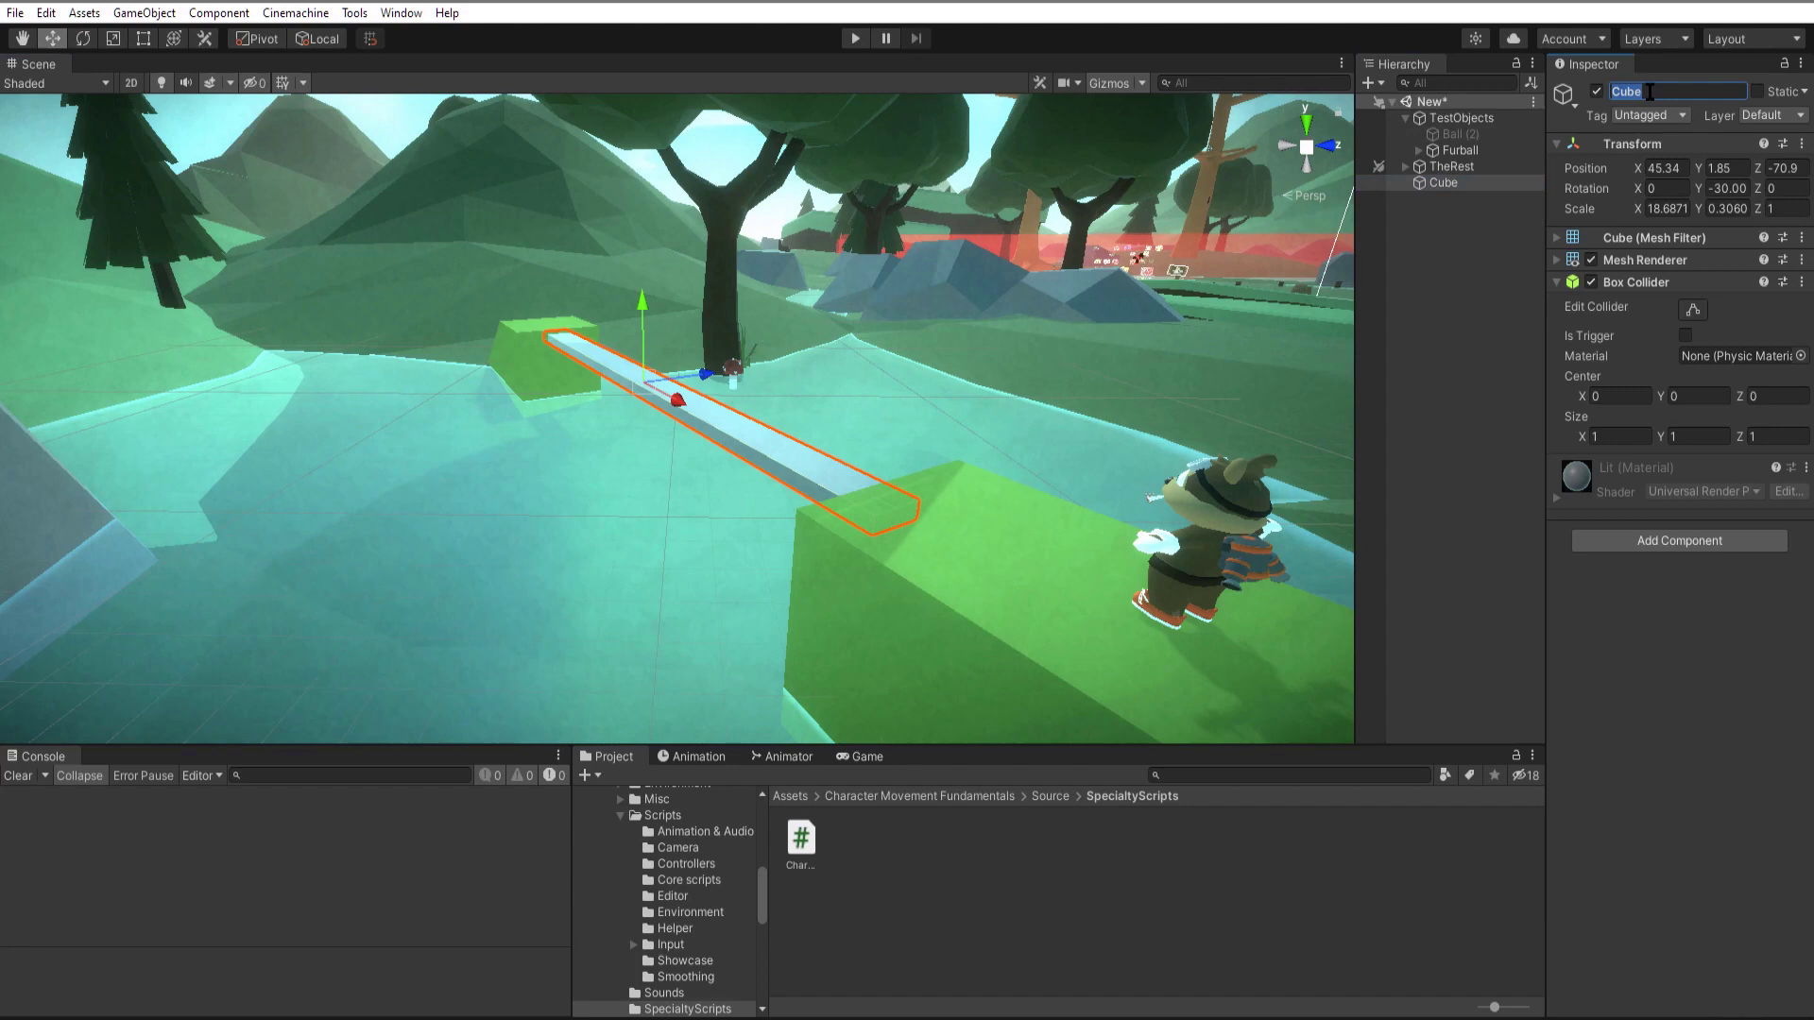
{"action": "type", "text": "LakeBridge"}
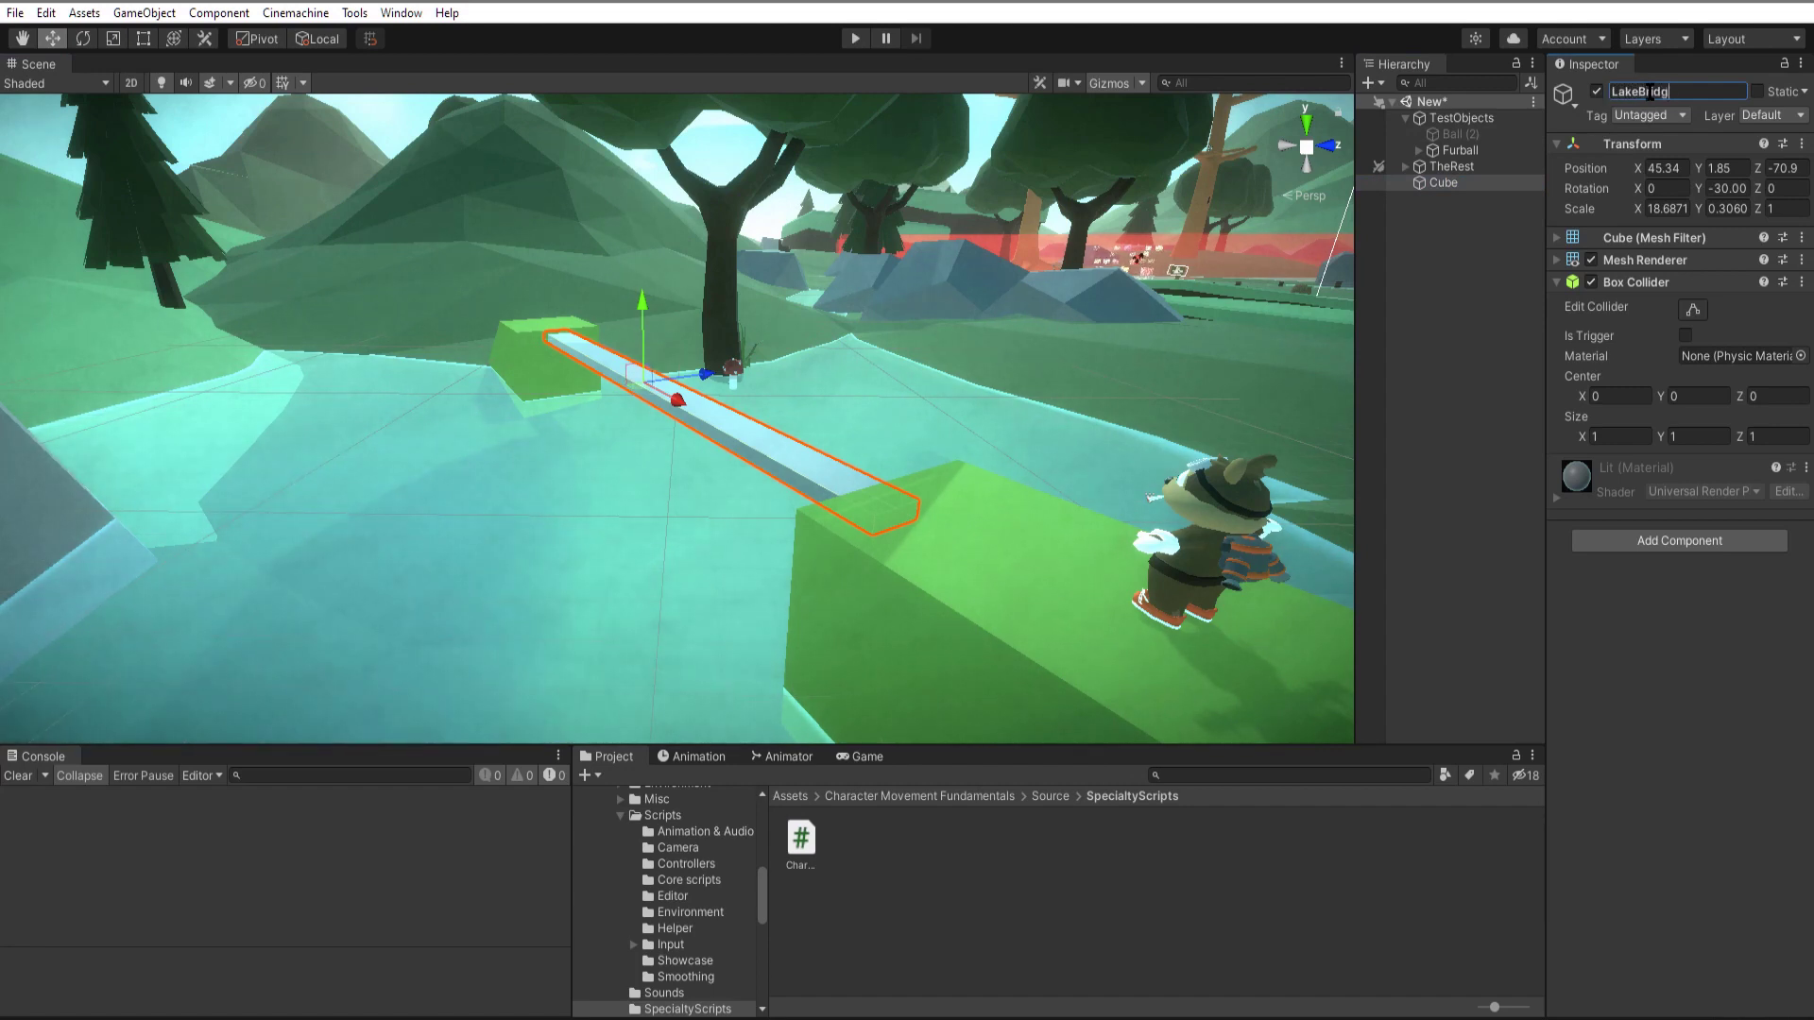
Remove the Mesh Filter, Mesh Renderer and Box Collider from LakeBridge and set its scale to 1 on all axes.
{"action": "right_click", "coordinate": [1690, 236]}
{"action": "left_click", "coordinate": [1683, 324]}
{"action": "right_click", "coordinate": [1691, 237]}
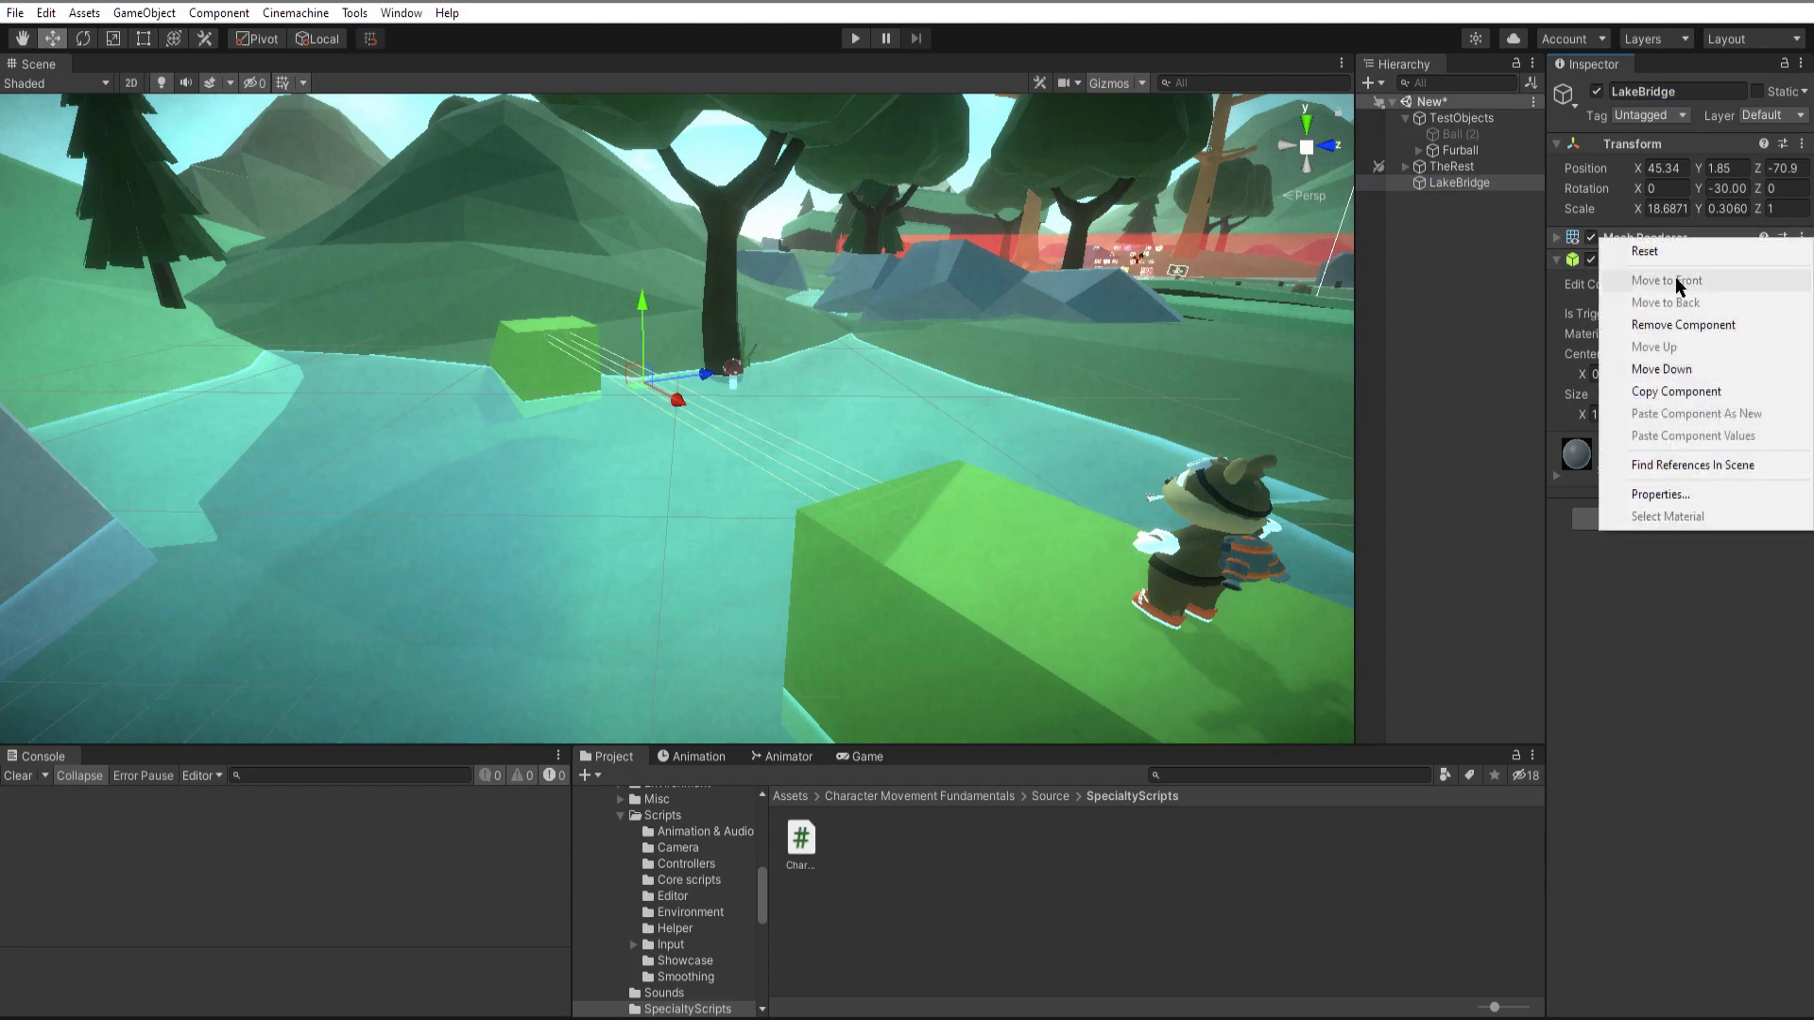
{"action": "left_click", "coordinate": [1683, 324]}
{"action": "right_click", "coordinate": [1682, 238]}
{"action": "left_click", "coordinate": [1683, 330]}
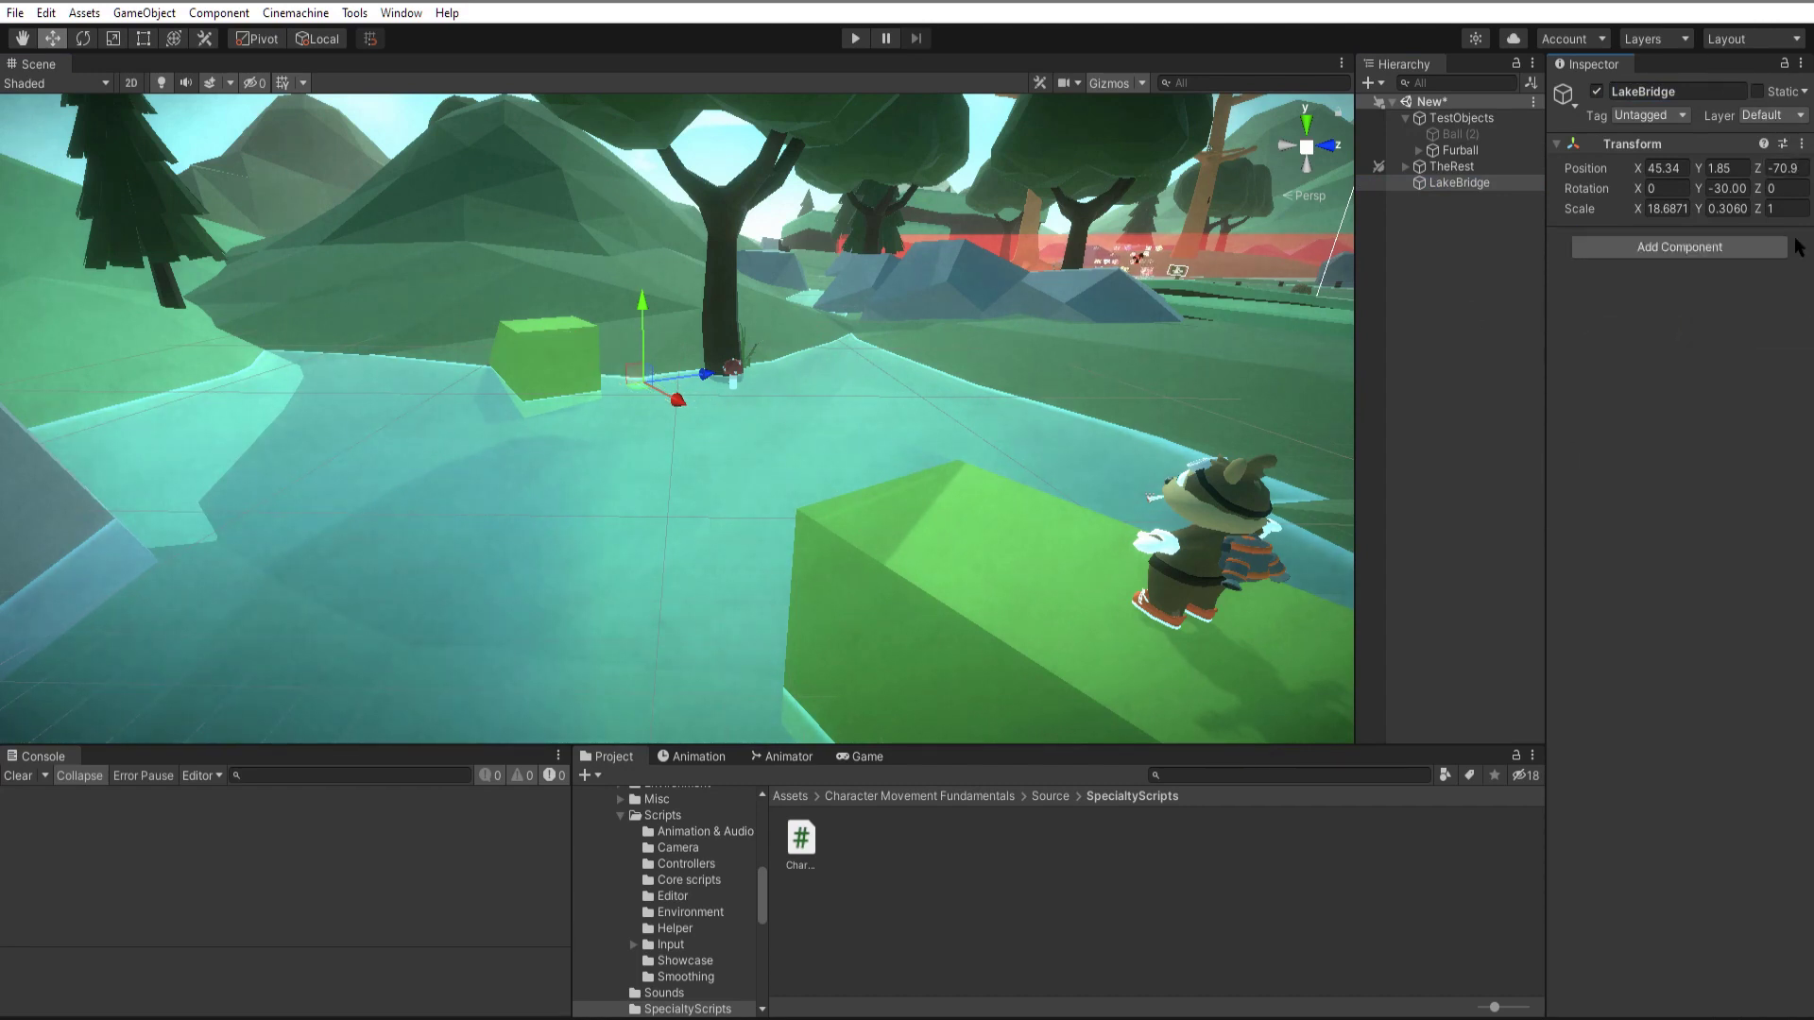
{"action": "left_click", "coordinate": [1678, 202]}
{"action": "type", "text": "1"}
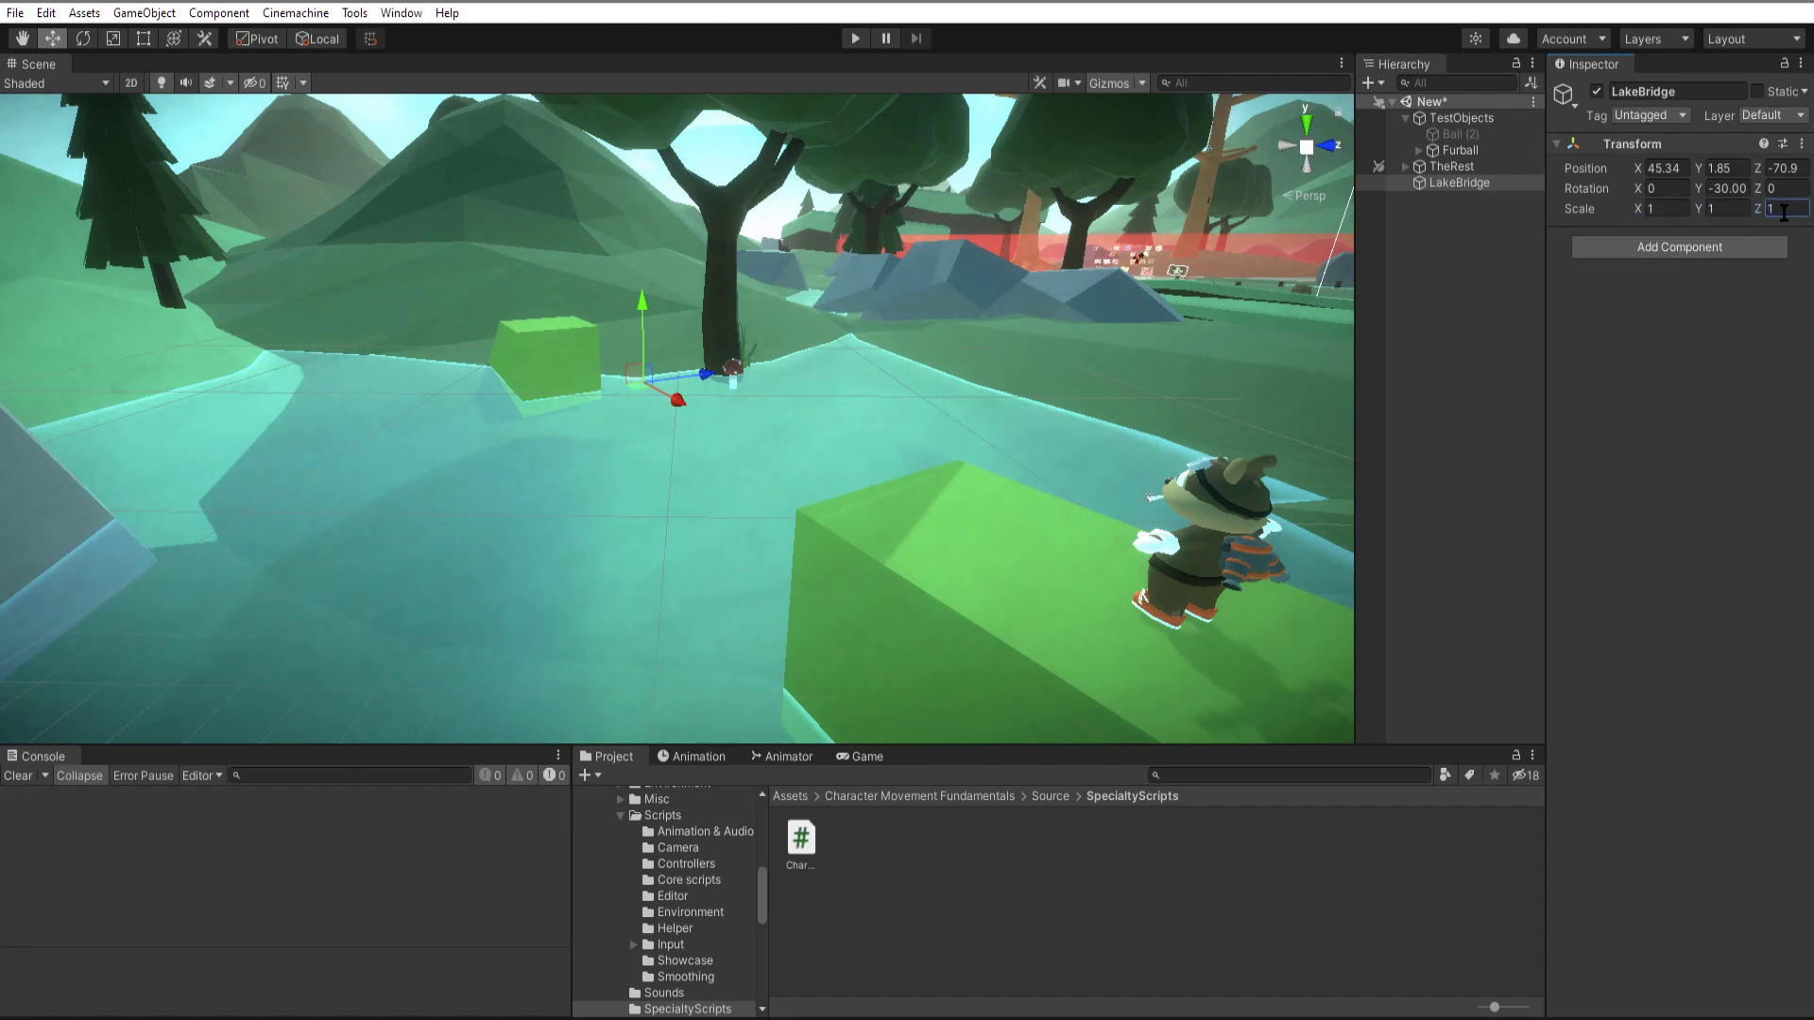
Add a 3D cube as a child of LakeBridge.
{"action": "key", "text": "w"}
{"action": "right_click_drag", "start_coordinate": [792, 370], "coordinate": [749, 370]}
{"action": "key", "text": "d"}
{"action": "right_click_drag", "start_coordinate": [945, 447], "coordinate": [763, 372]}
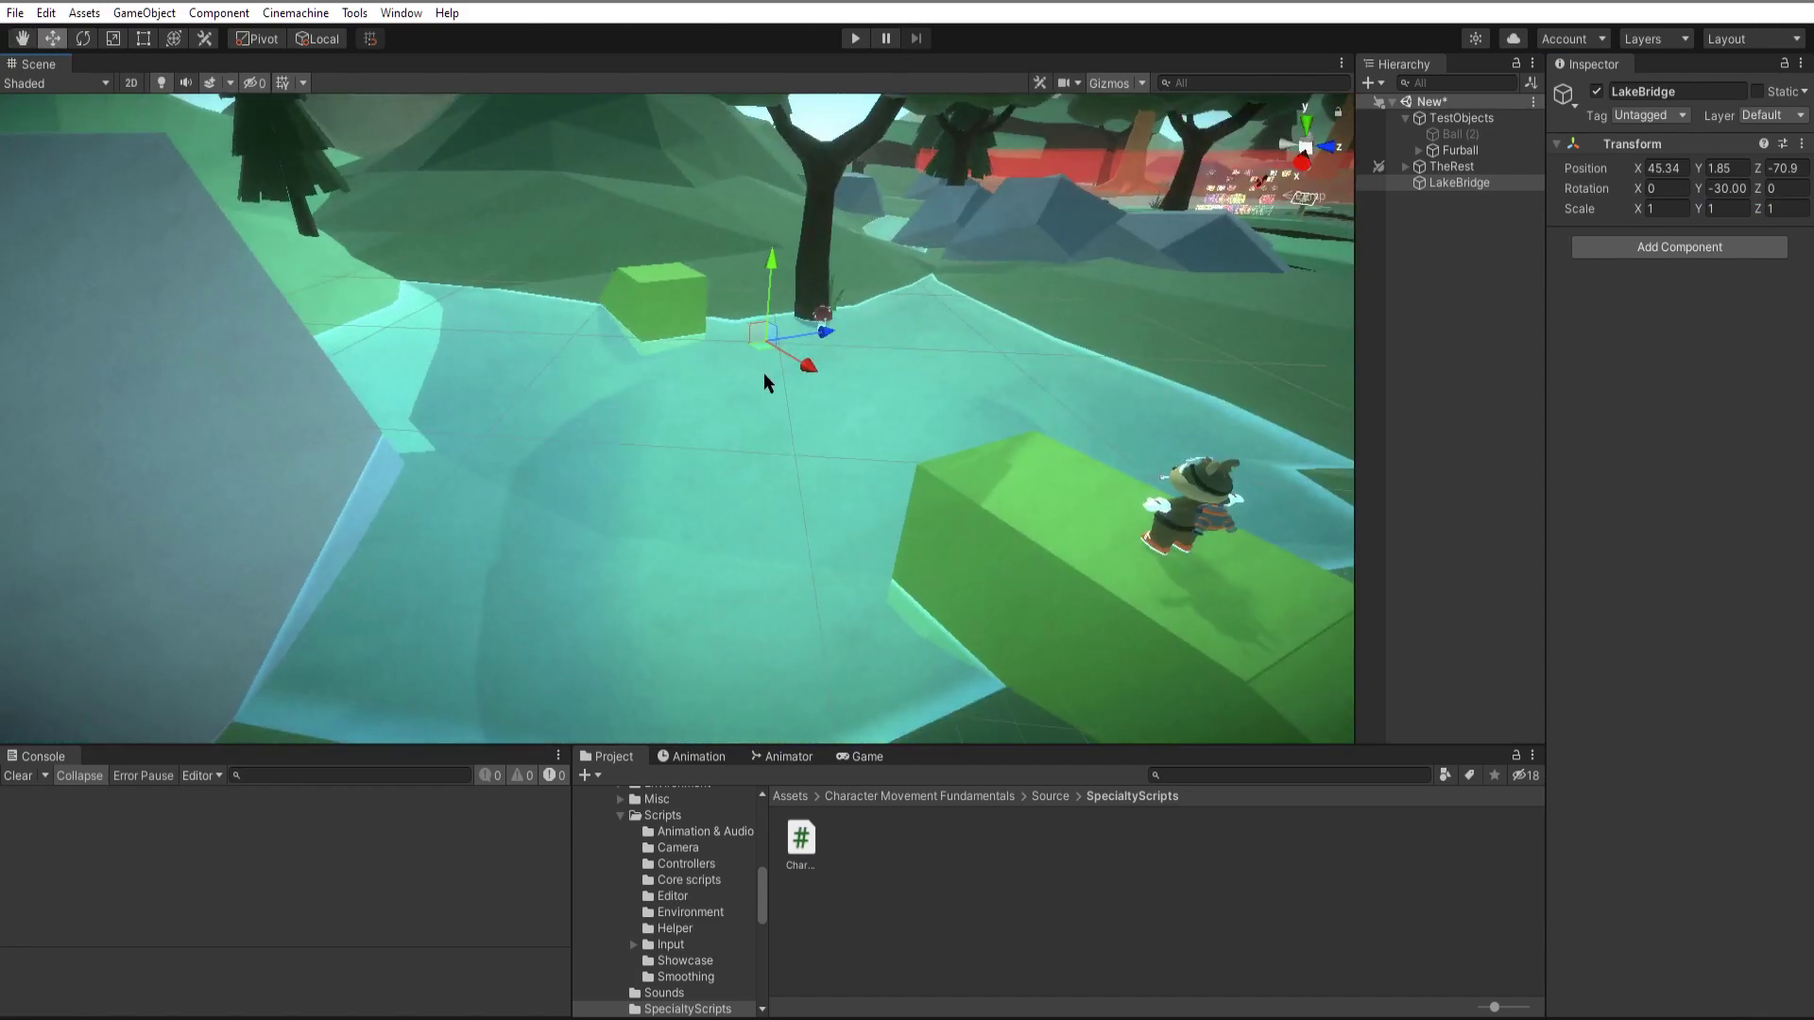
{"action": "left_click", "coordinate": [1438, 284]}
{"action": "left_click", "coordinate": [1438, 183]}
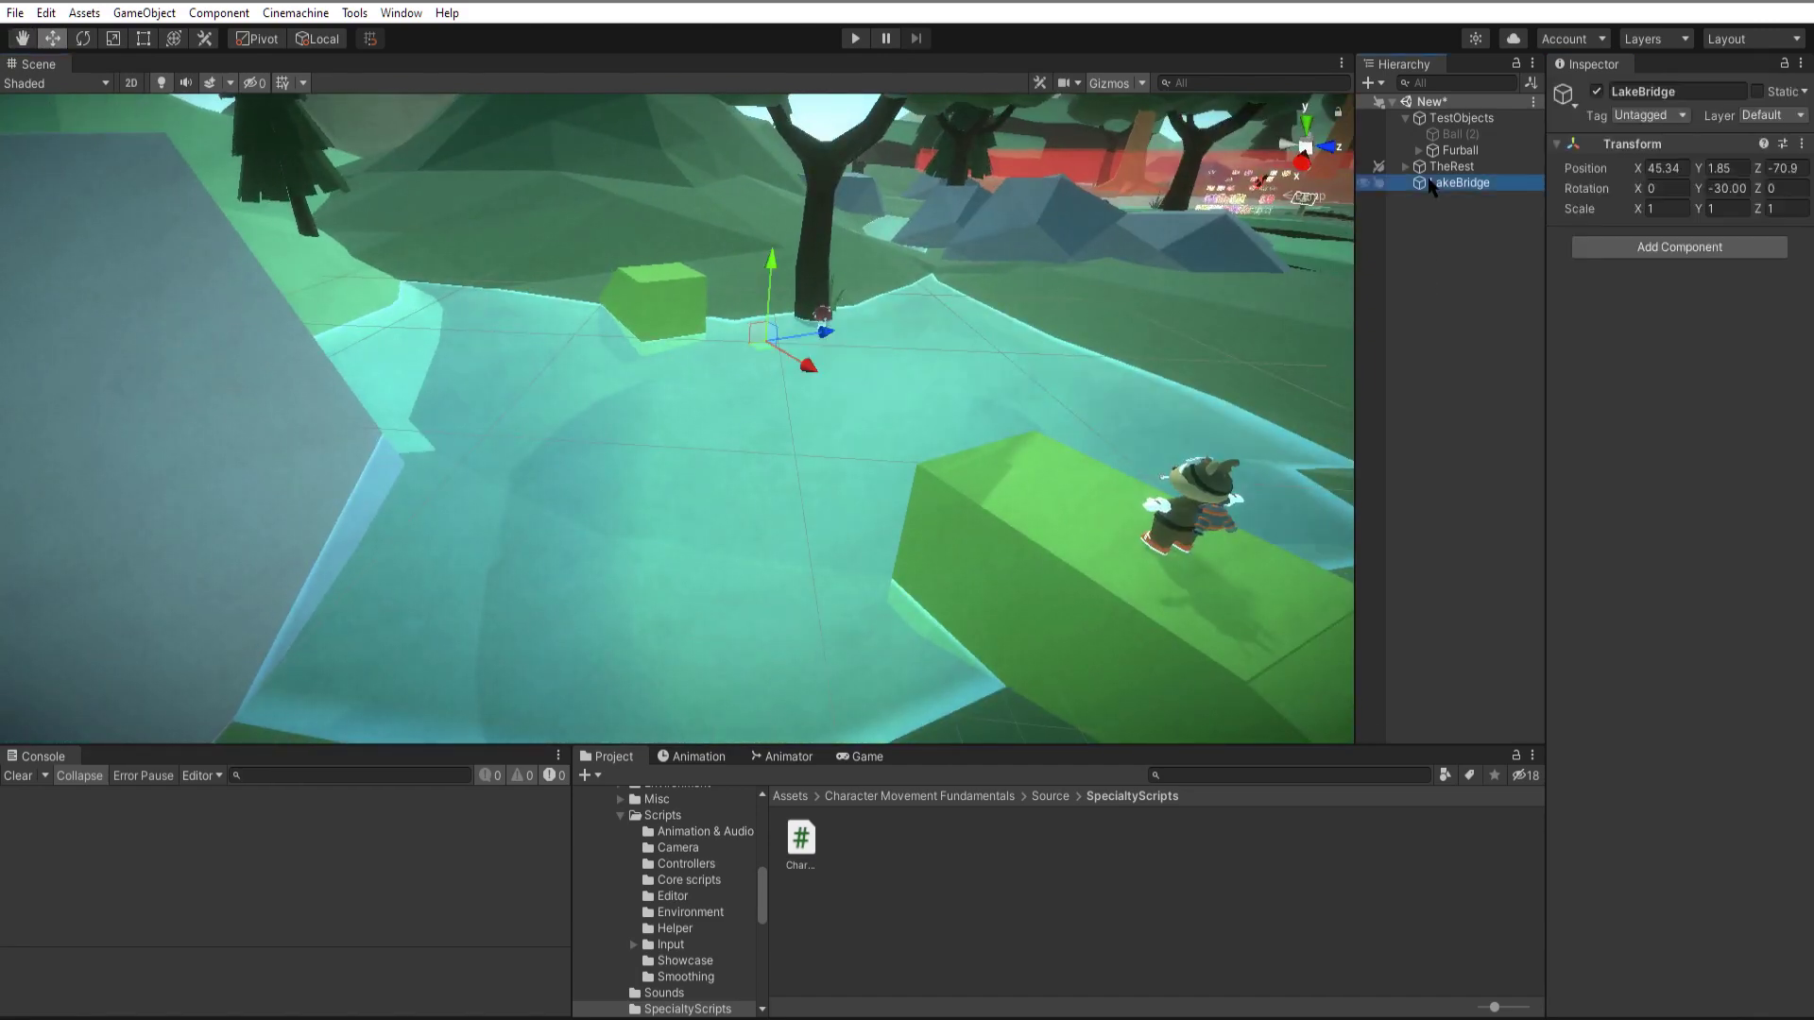
{"action": "right_click", "coordinate": [1438, 184]}
{"action": "mouse_move", "coordinate": [1544, 466]}
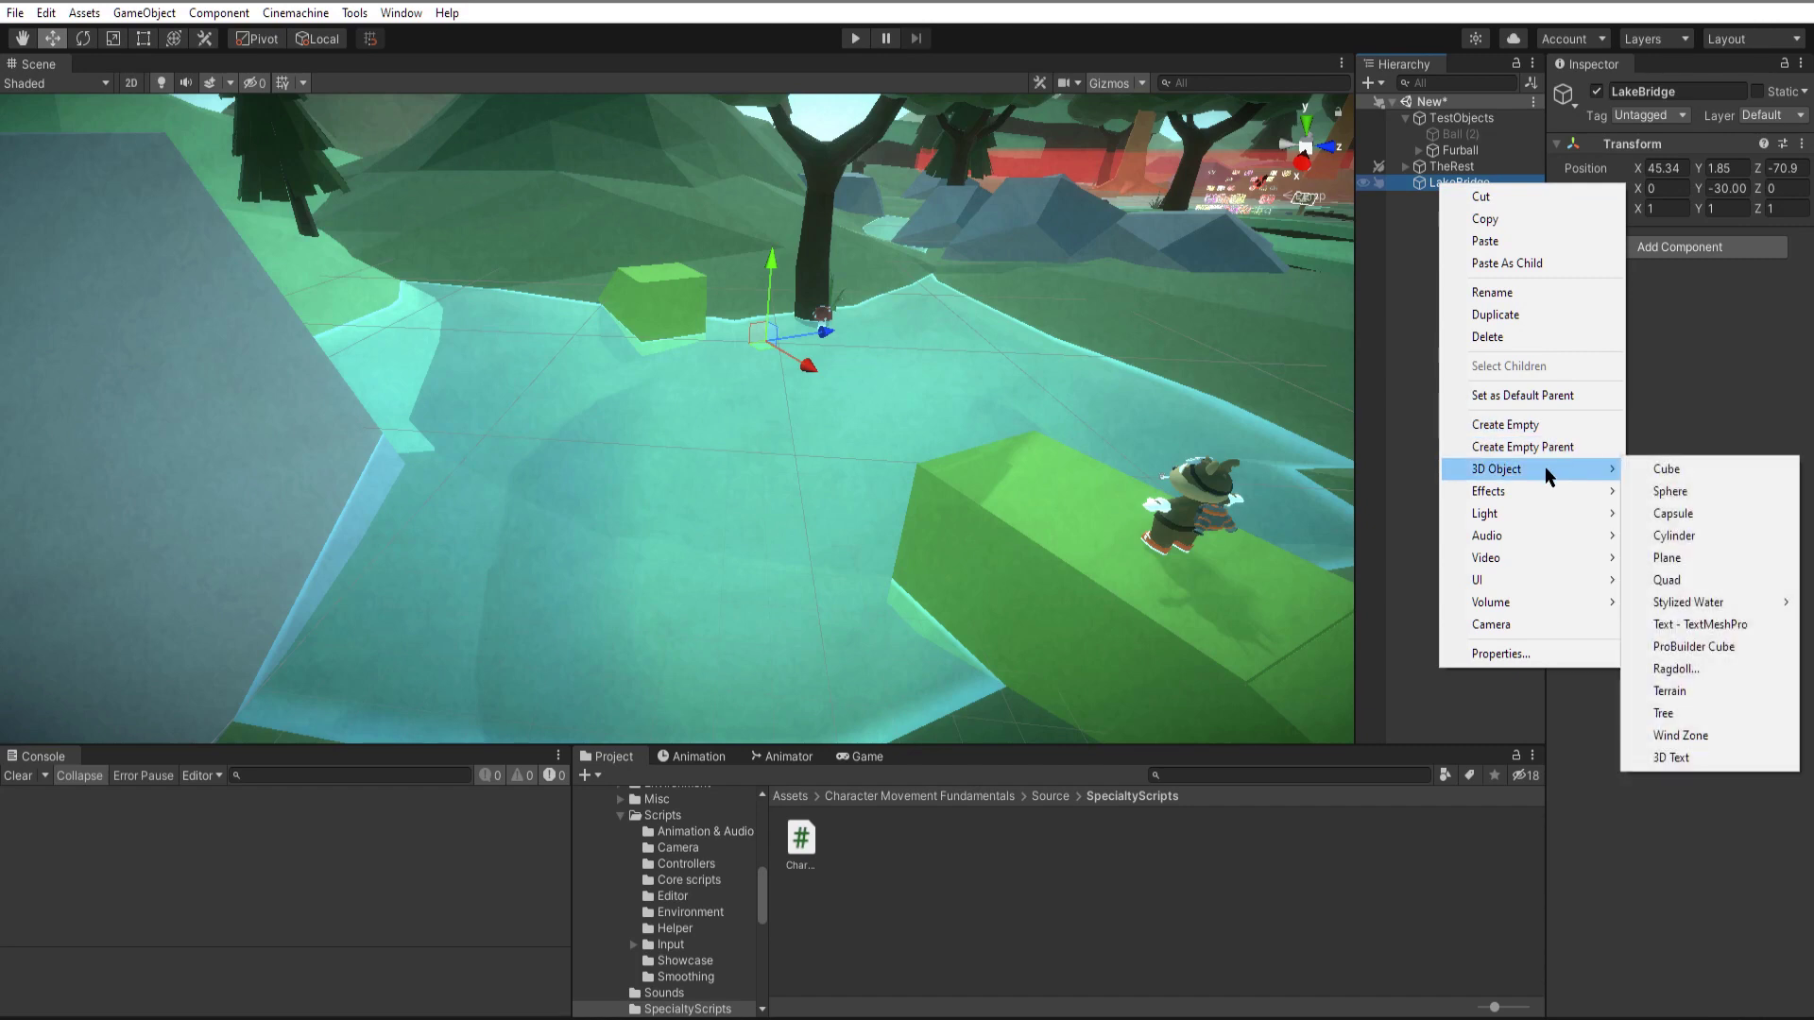
{"action": "left_click", "coordinate": [1683, 473]}
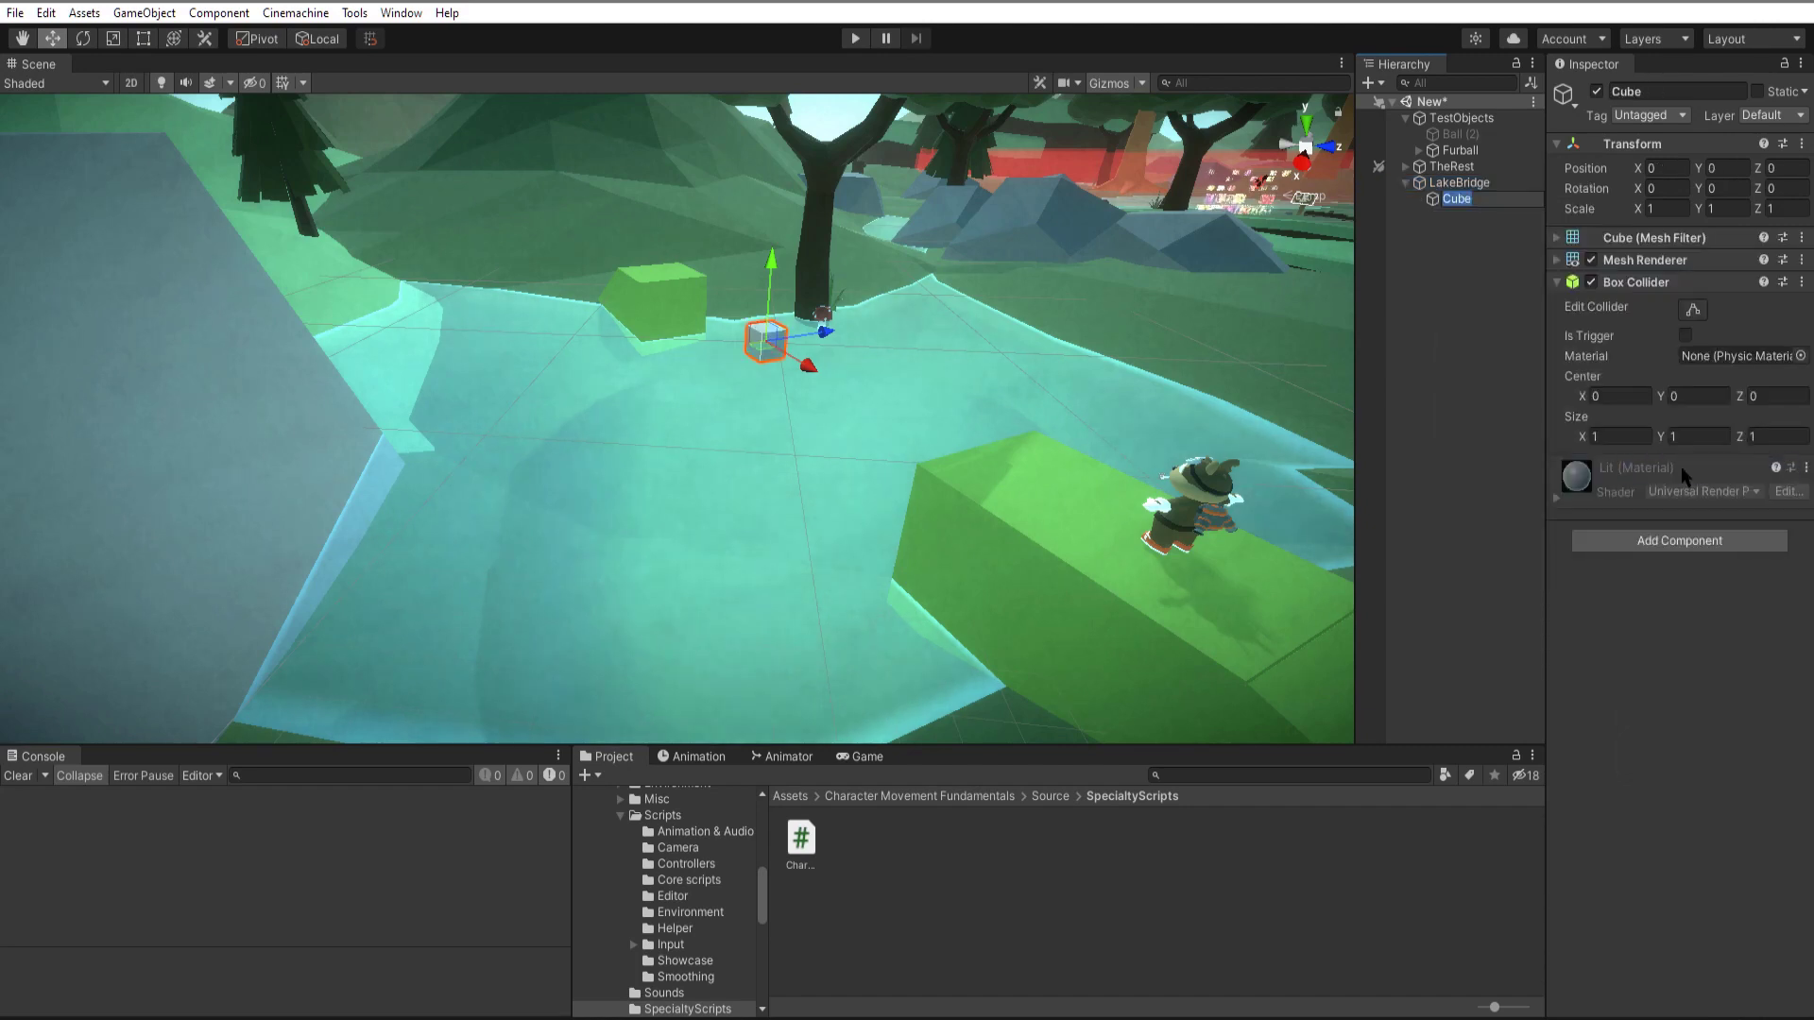
Move the child cube to about X 9.29 on the green block beside the character and stretch its Z scale to about 3.68.
{"action": "left_click_drag", "start_coordinate": [803, 366], "coordinate": [1052, 511]}
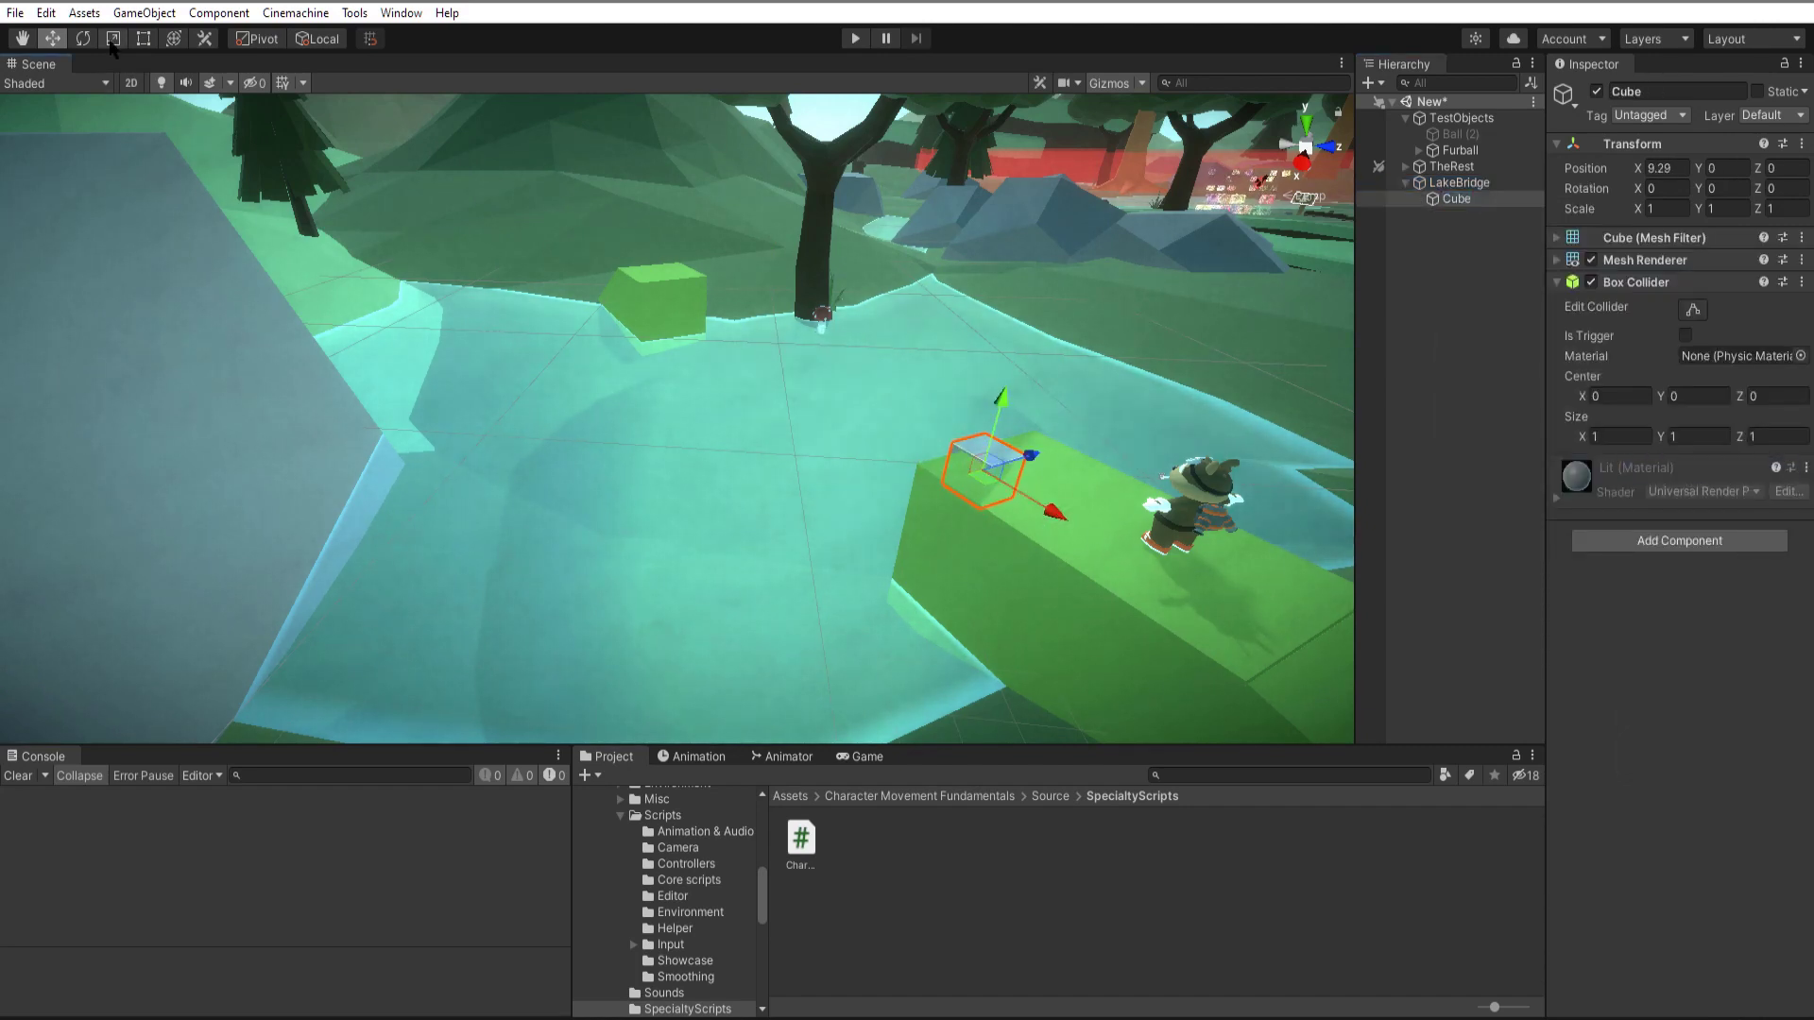
{"action": "key", "text": "r"}
{"action": "left_click_drag", "start_coordinate": [1069, 443], "coordinate": [1228, 377]}
Flatten the cube to a Y scale of about 0.21 and position it at the block's front edge, about X 9.52, Y 0.33.
{"action": "right_click_drag", "start_coordinate": [736, 407], "coordinate": [911, 411]}
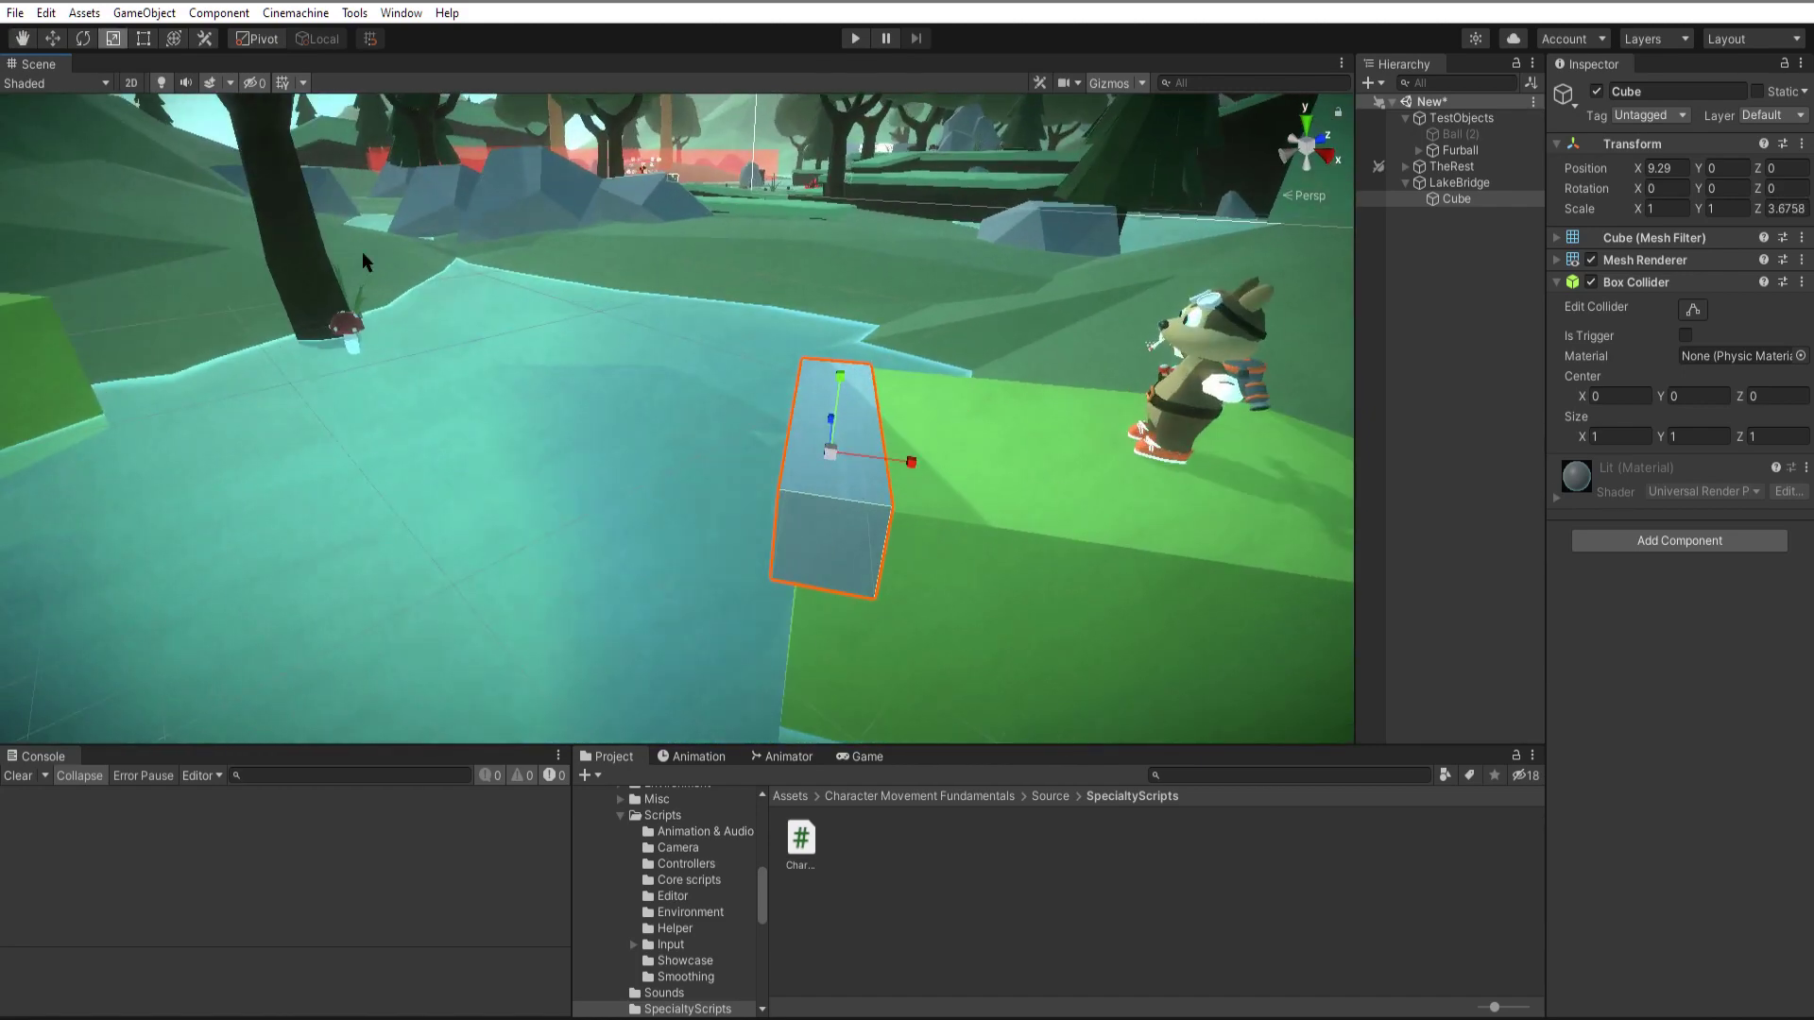
{"action": "key", "text": "w"}
{"action": "mouse_move", "coordinate": [911, 461]}
{"action": "left_mouse_down"}
{"action": "mouse_move", "coordinate": [969, 465]}
{"action": "mouse_move", "coordinate": [935, 463]}
{"action": "left_mouse_up"}
{"action": "right_click_drag", "start_coordinate": [612, 388], "coordinate": [1037, 366]}
{"action": "key", "text": "r"}
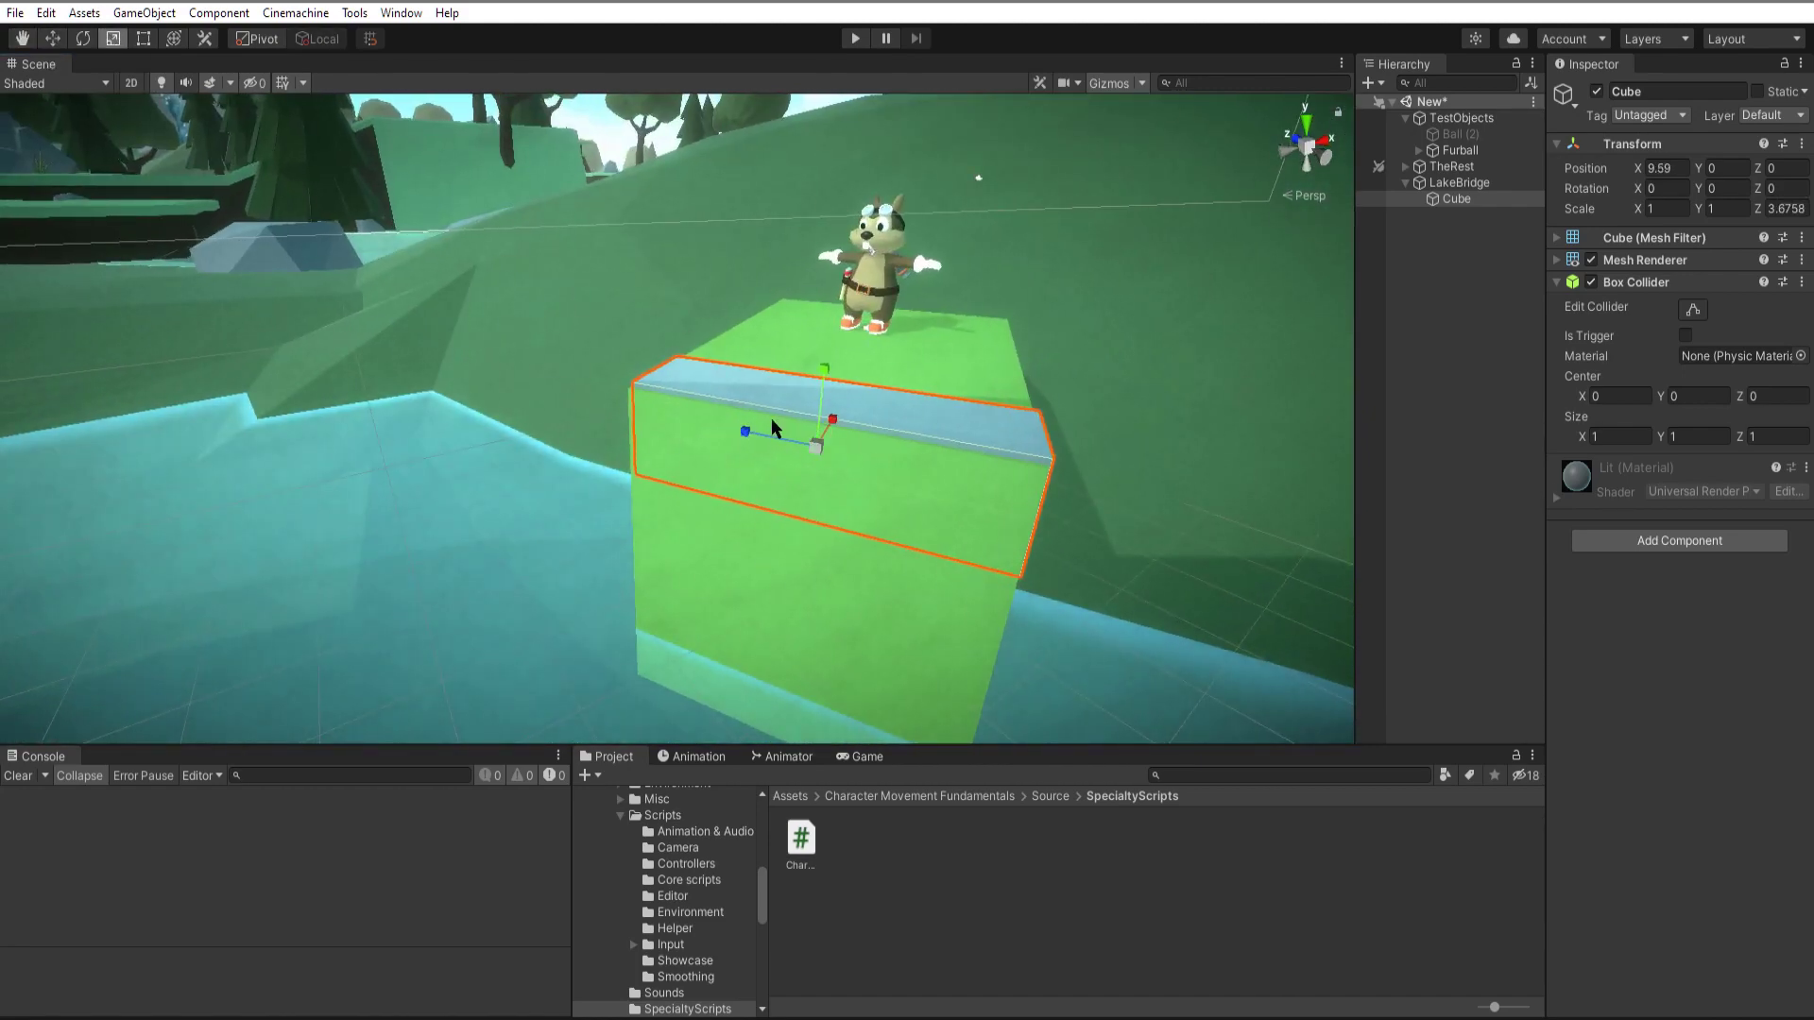
{"action": "left_click_drag", "start_coordinate": [824, 372], "coordinate": [1343, 336]}
{"action": "key", "text": "w"}
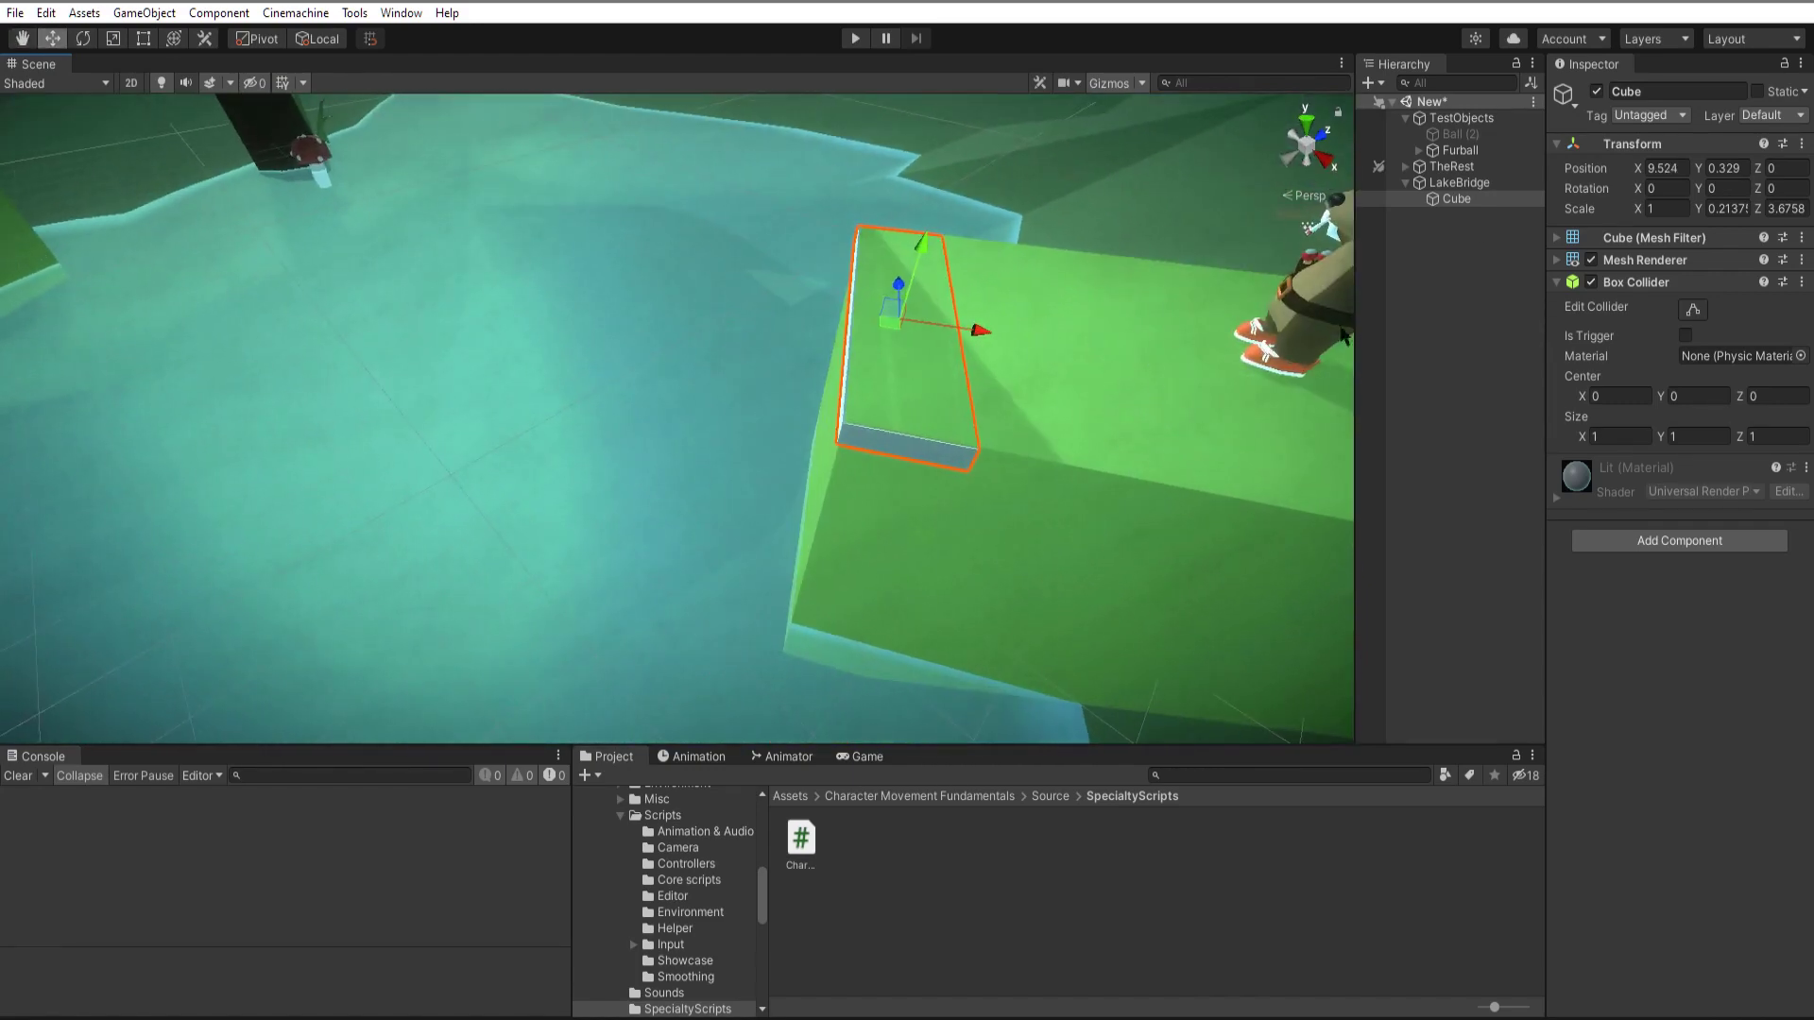
Rename the flattened cube as StartingAnchor.
{"action": "key", "text": "F2"}
{"action": "key", "text": "Return"}
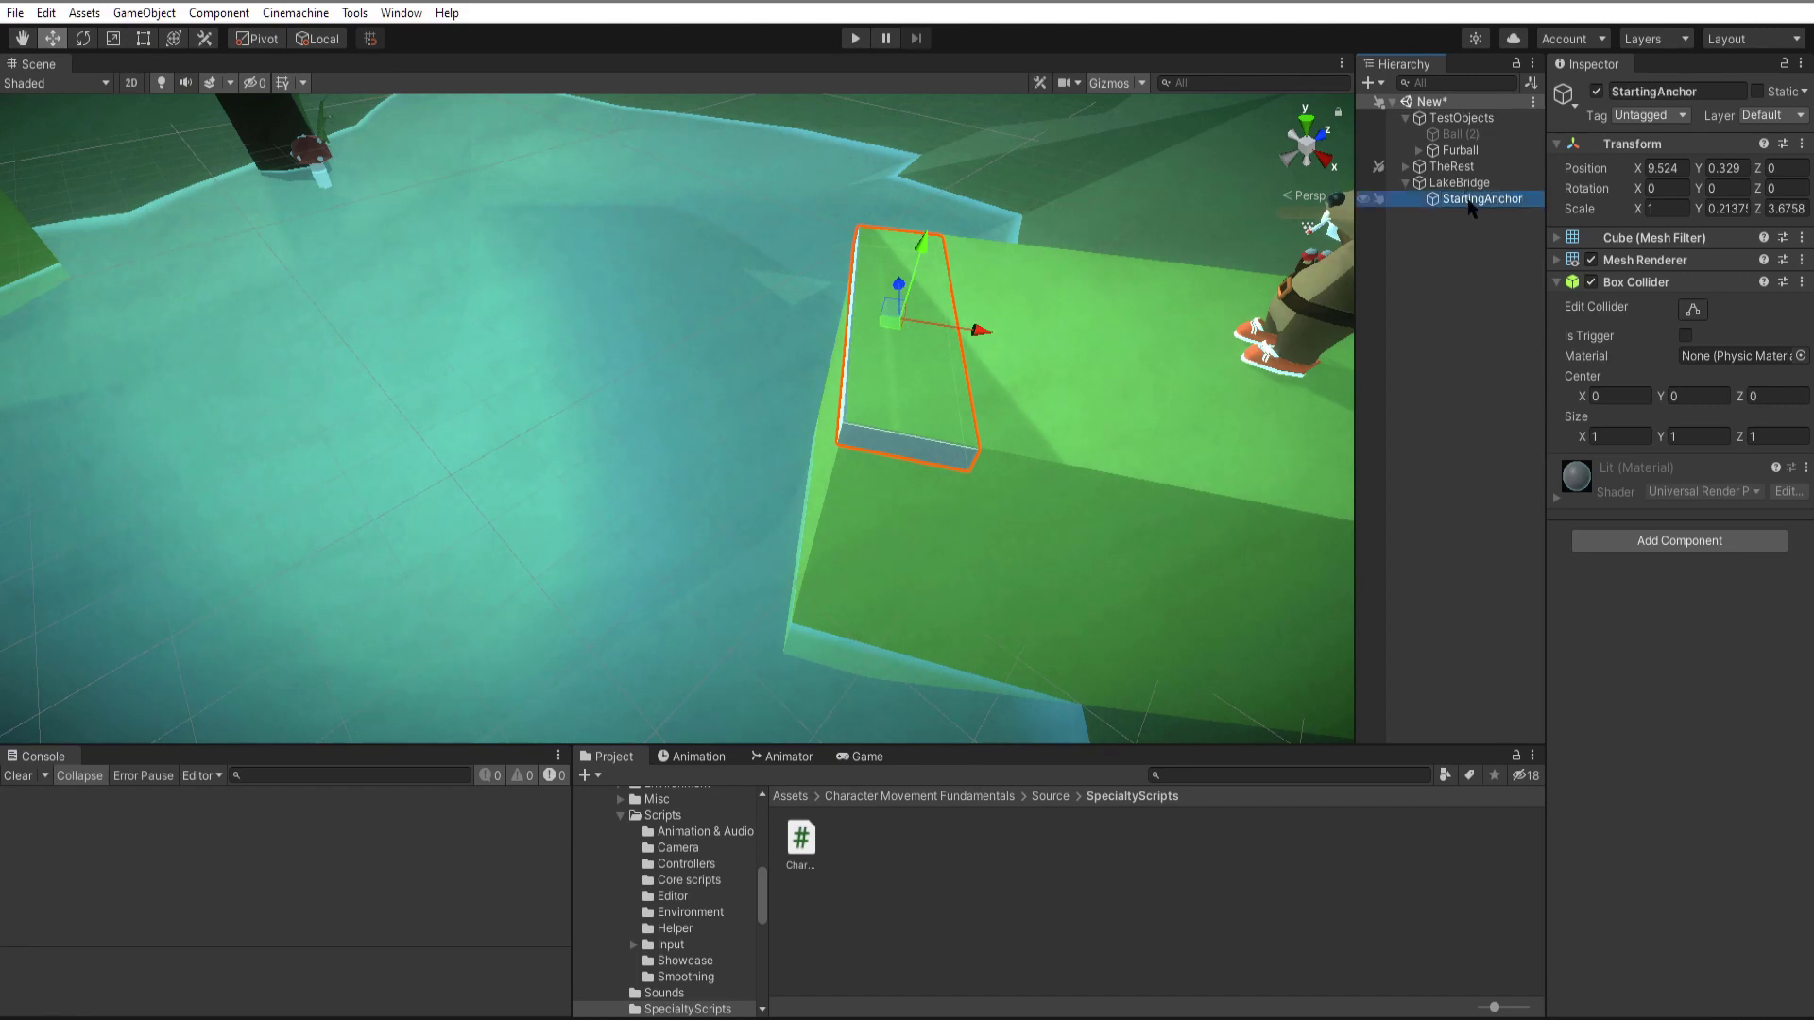
Add a kinematic Rigidbody with gravity off to StartingAnchor and remove its Mesh Renderer.
{"action": "left_click", "coordinate": [1670, 546]}
{"action": "type", "text": "rigi"}
{"action": "key", "text": "Return"}
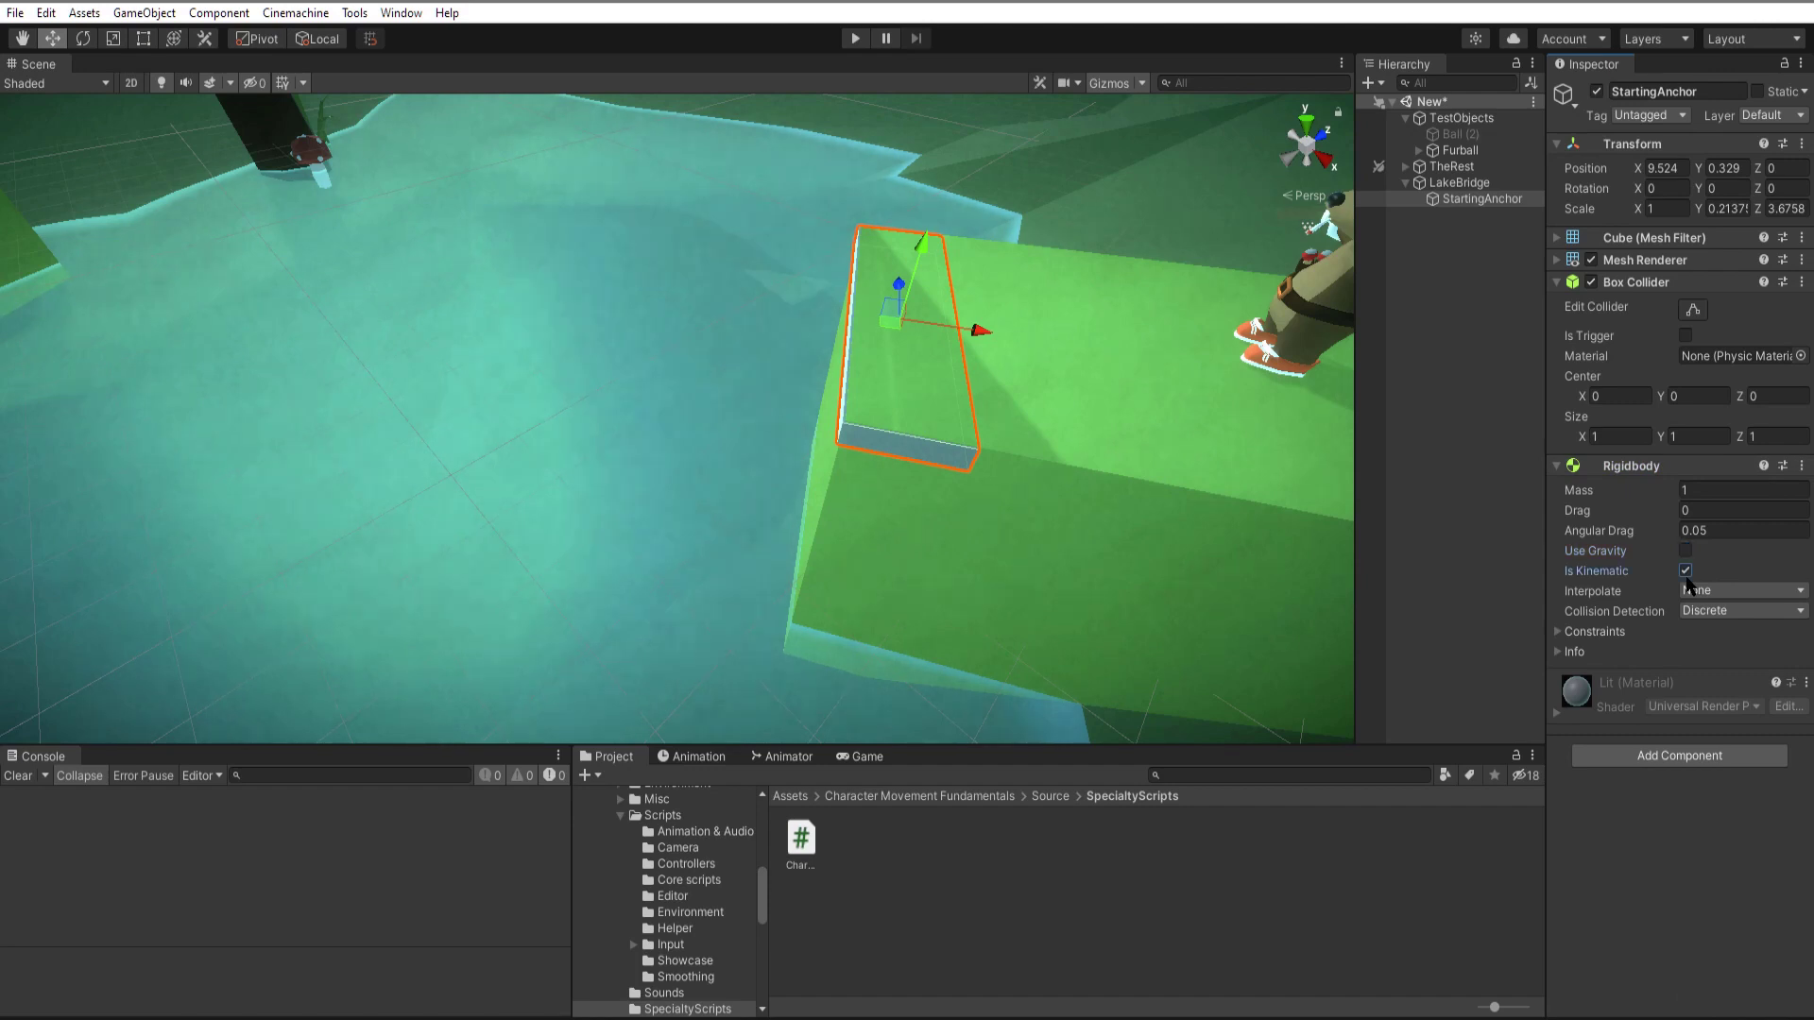
{"action": "right_click", "coordinate": [1630, 263]}
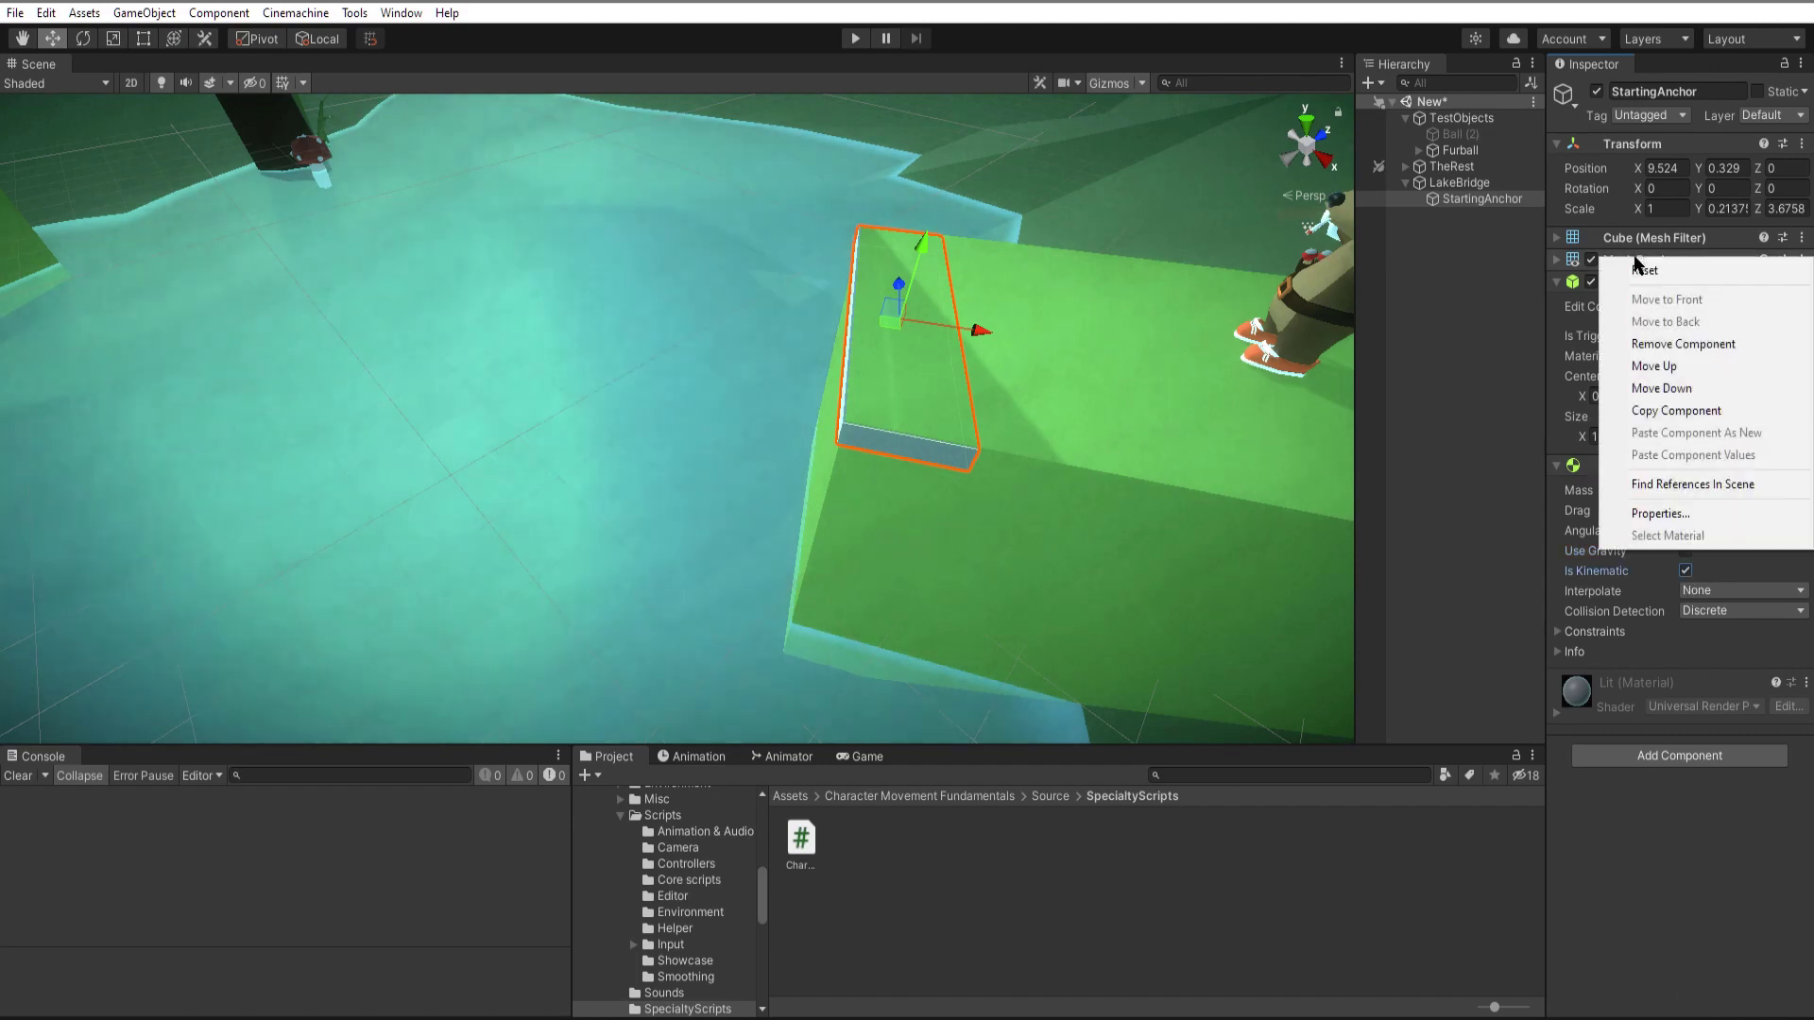
{"action": "left_click", "coordinate": [1691, 346]}
Duplicate StartingAnchor as Plank and move the copy out over the water to about X 8.51.
{"action": "left_click", "coordinate": [1461, 200]}
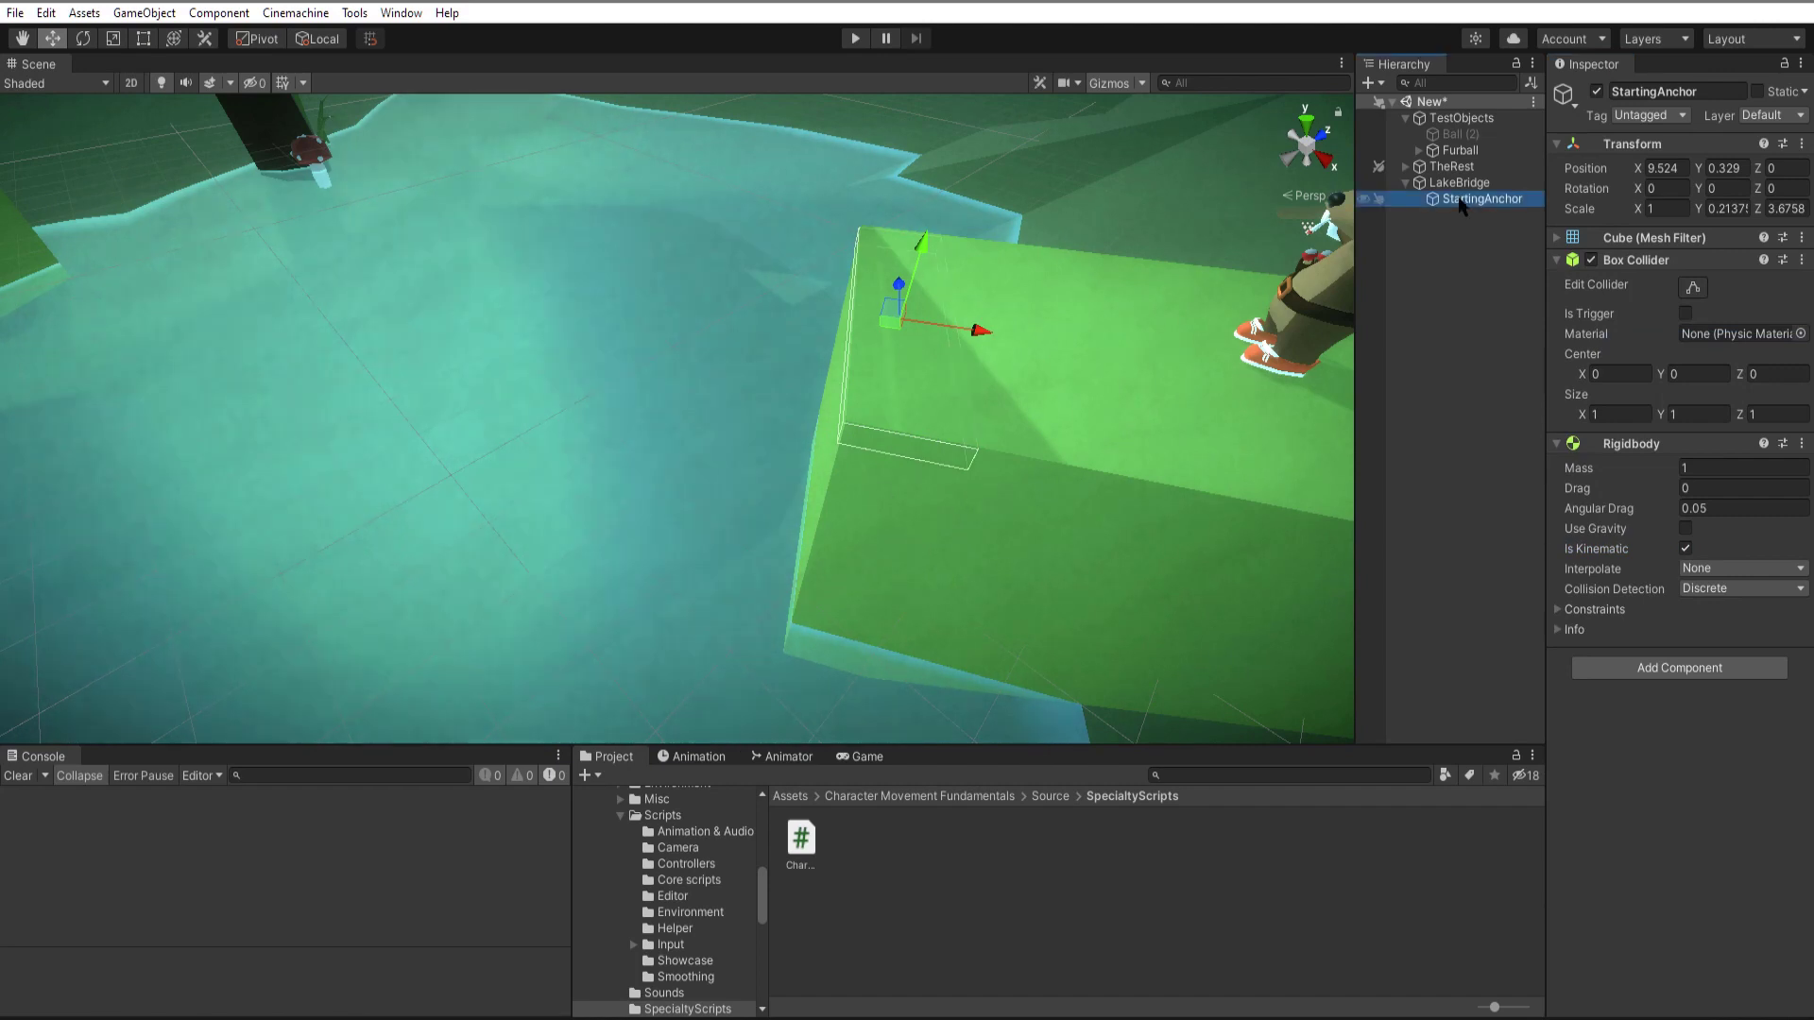
{"action": "key", "text": "ctrl+d"}
{"action": "left_click", "coordinate": [1459, 216]}
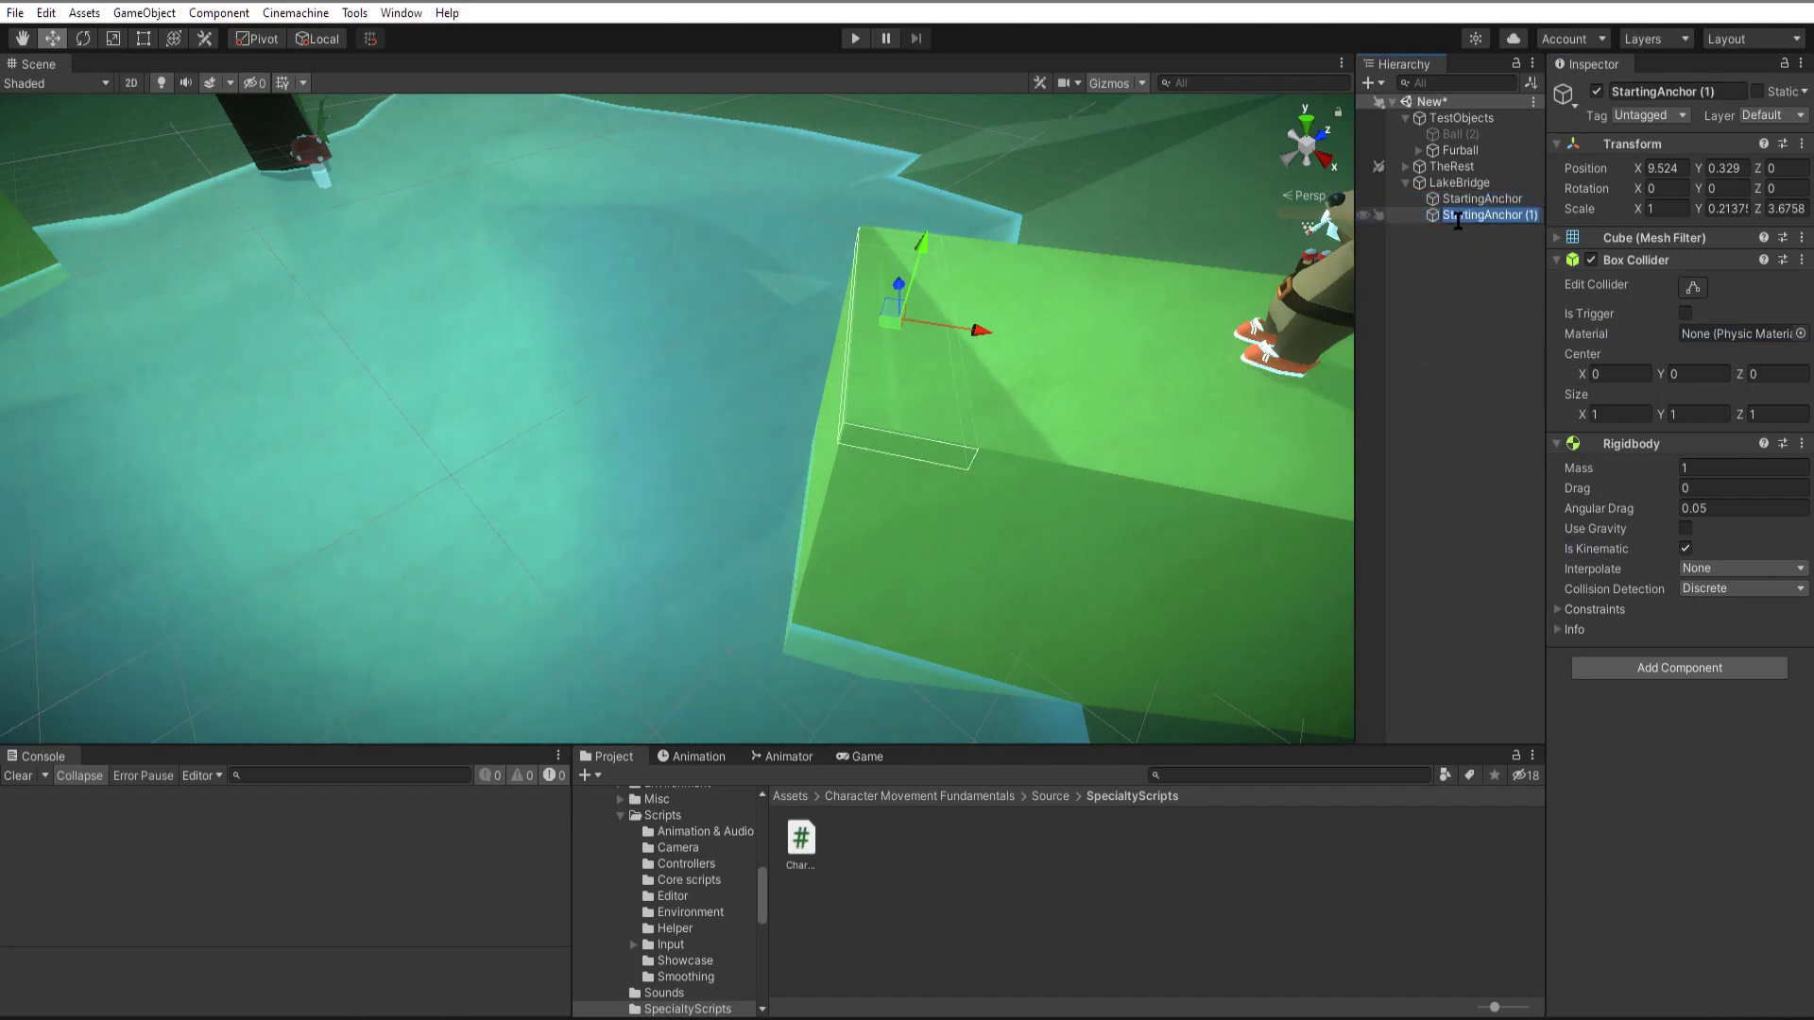
{"action": "type", "text": "Plank"}
{"action": "key", "text": "Return"}
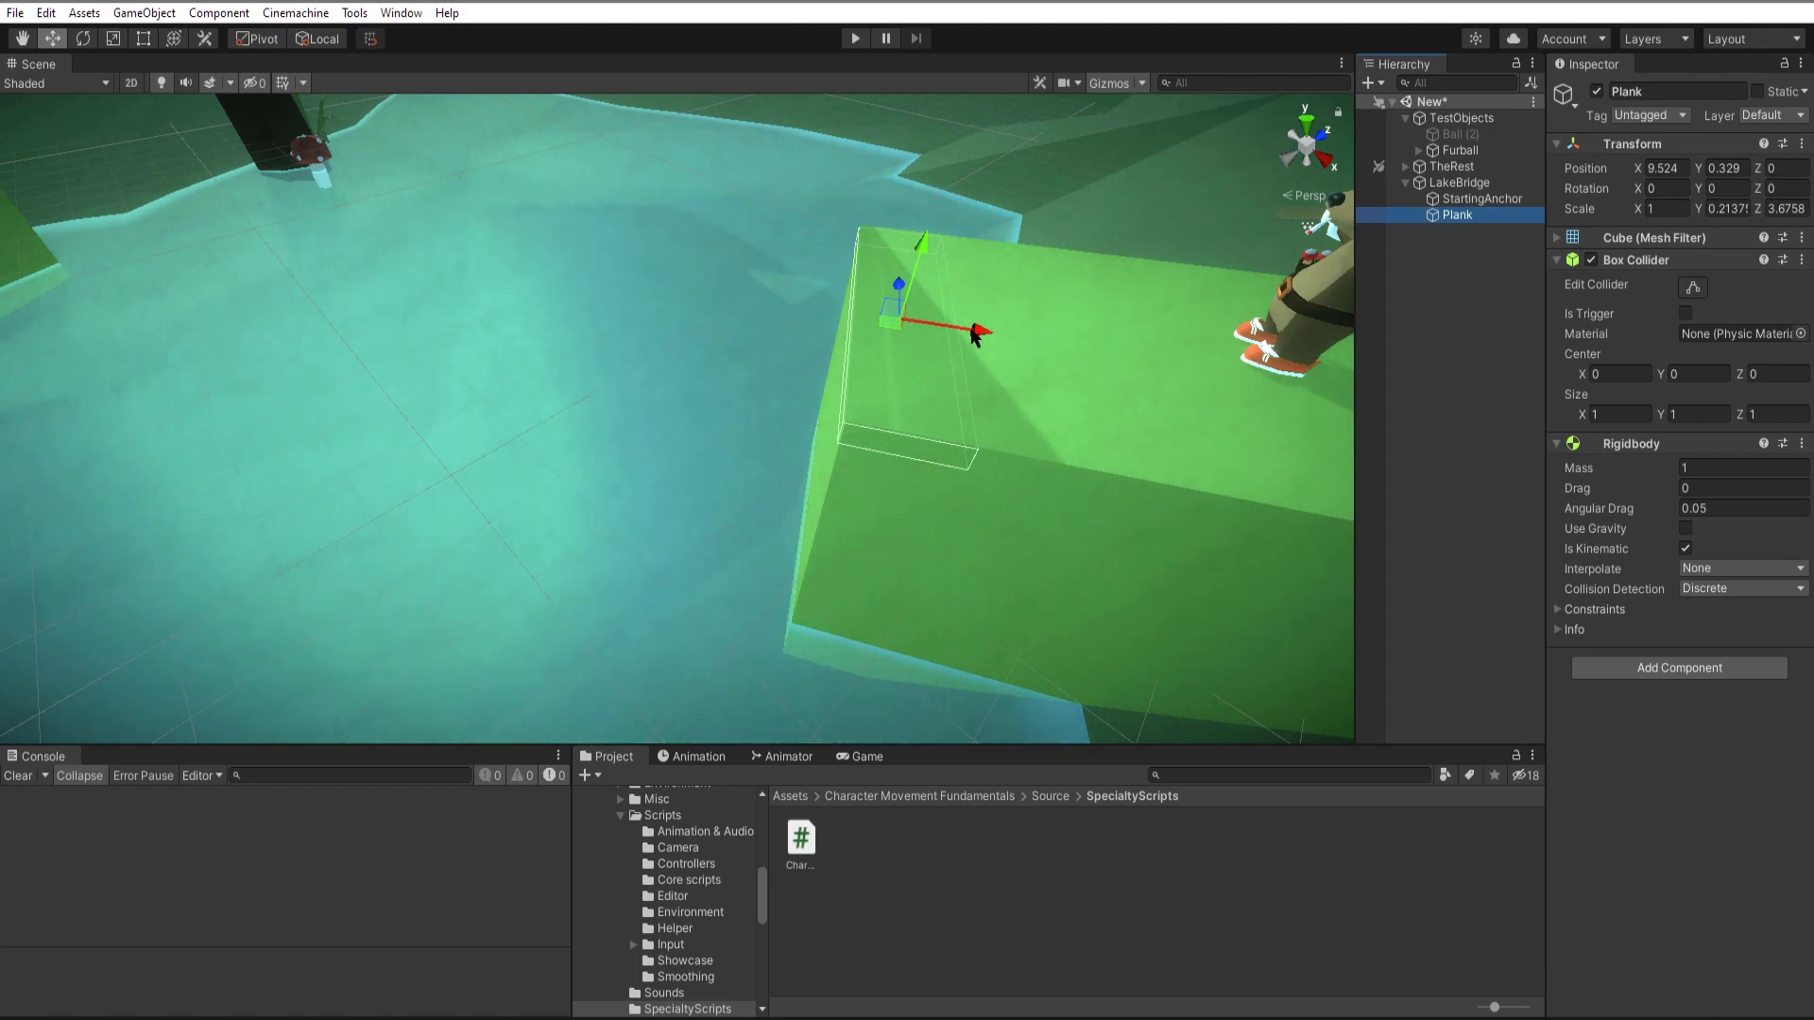
{"action": "left_click_drag", "start_coordinate": [971, 336], "coordinate": [883, 321]}
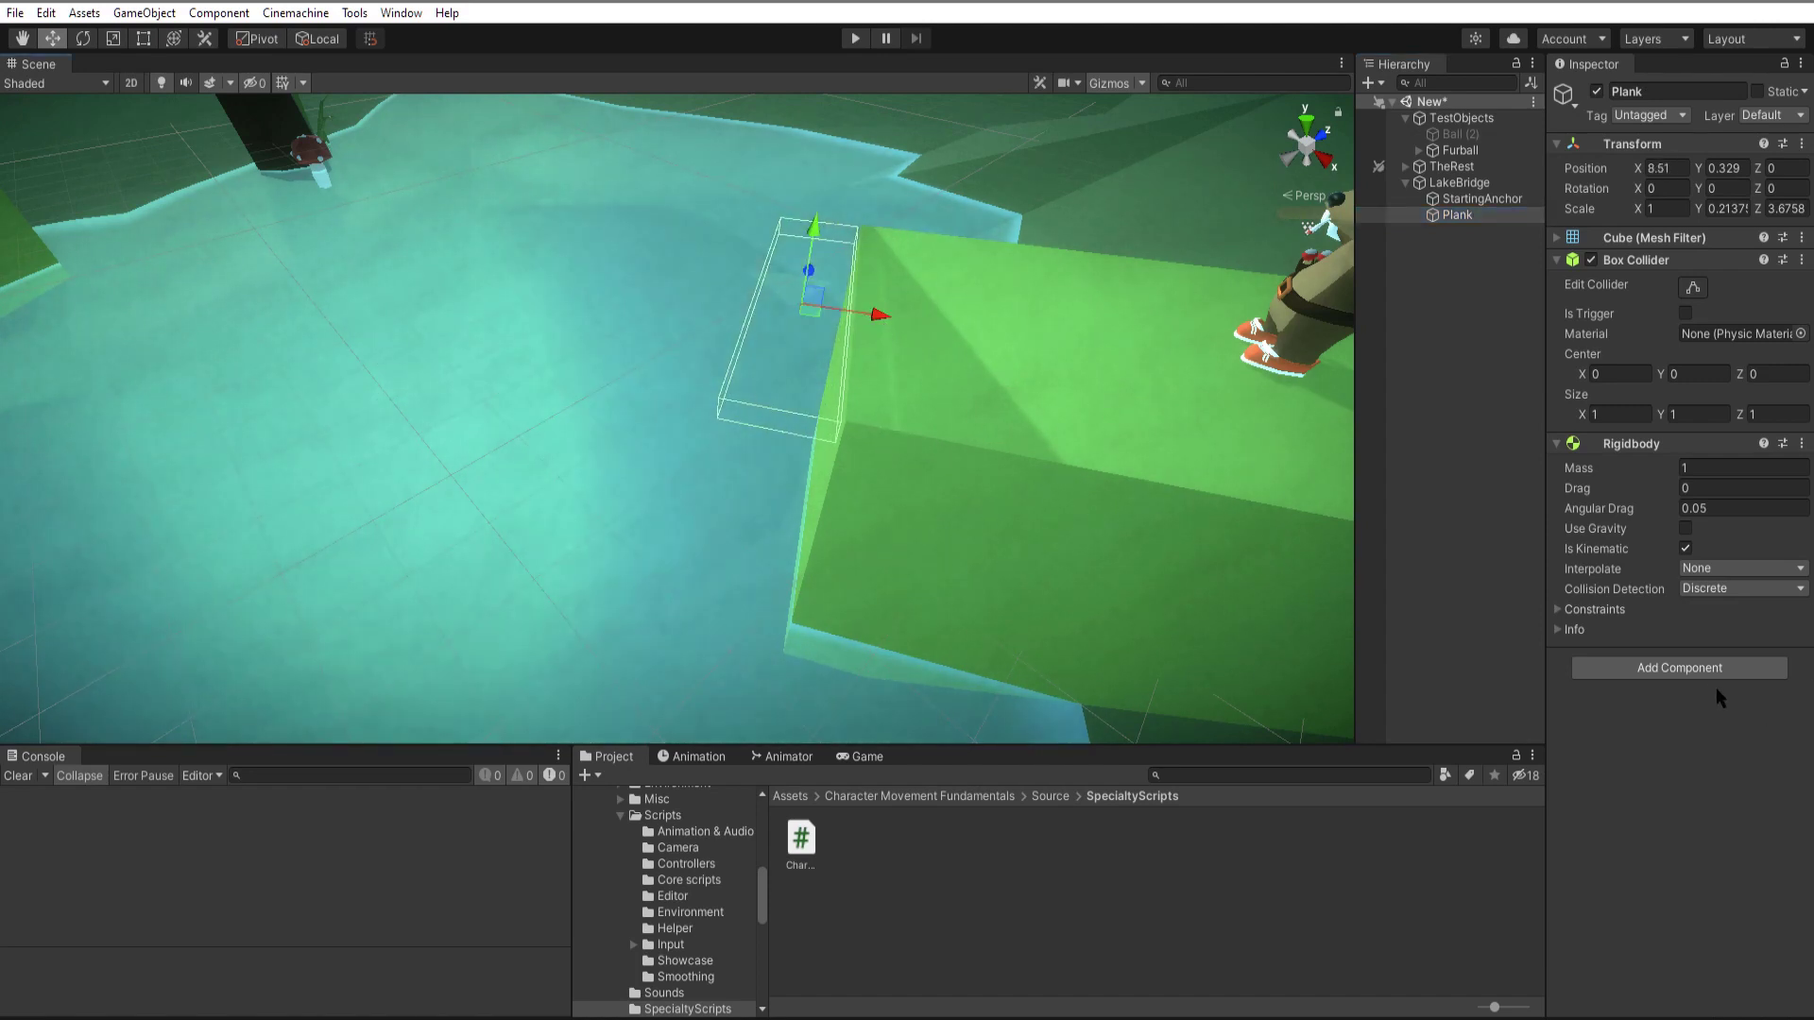
Add a Mesh Renderer component to Plank.
{"action": "left_click", "coordinate": [1678, 668]}
{"action": "type", "text": "mesh"}
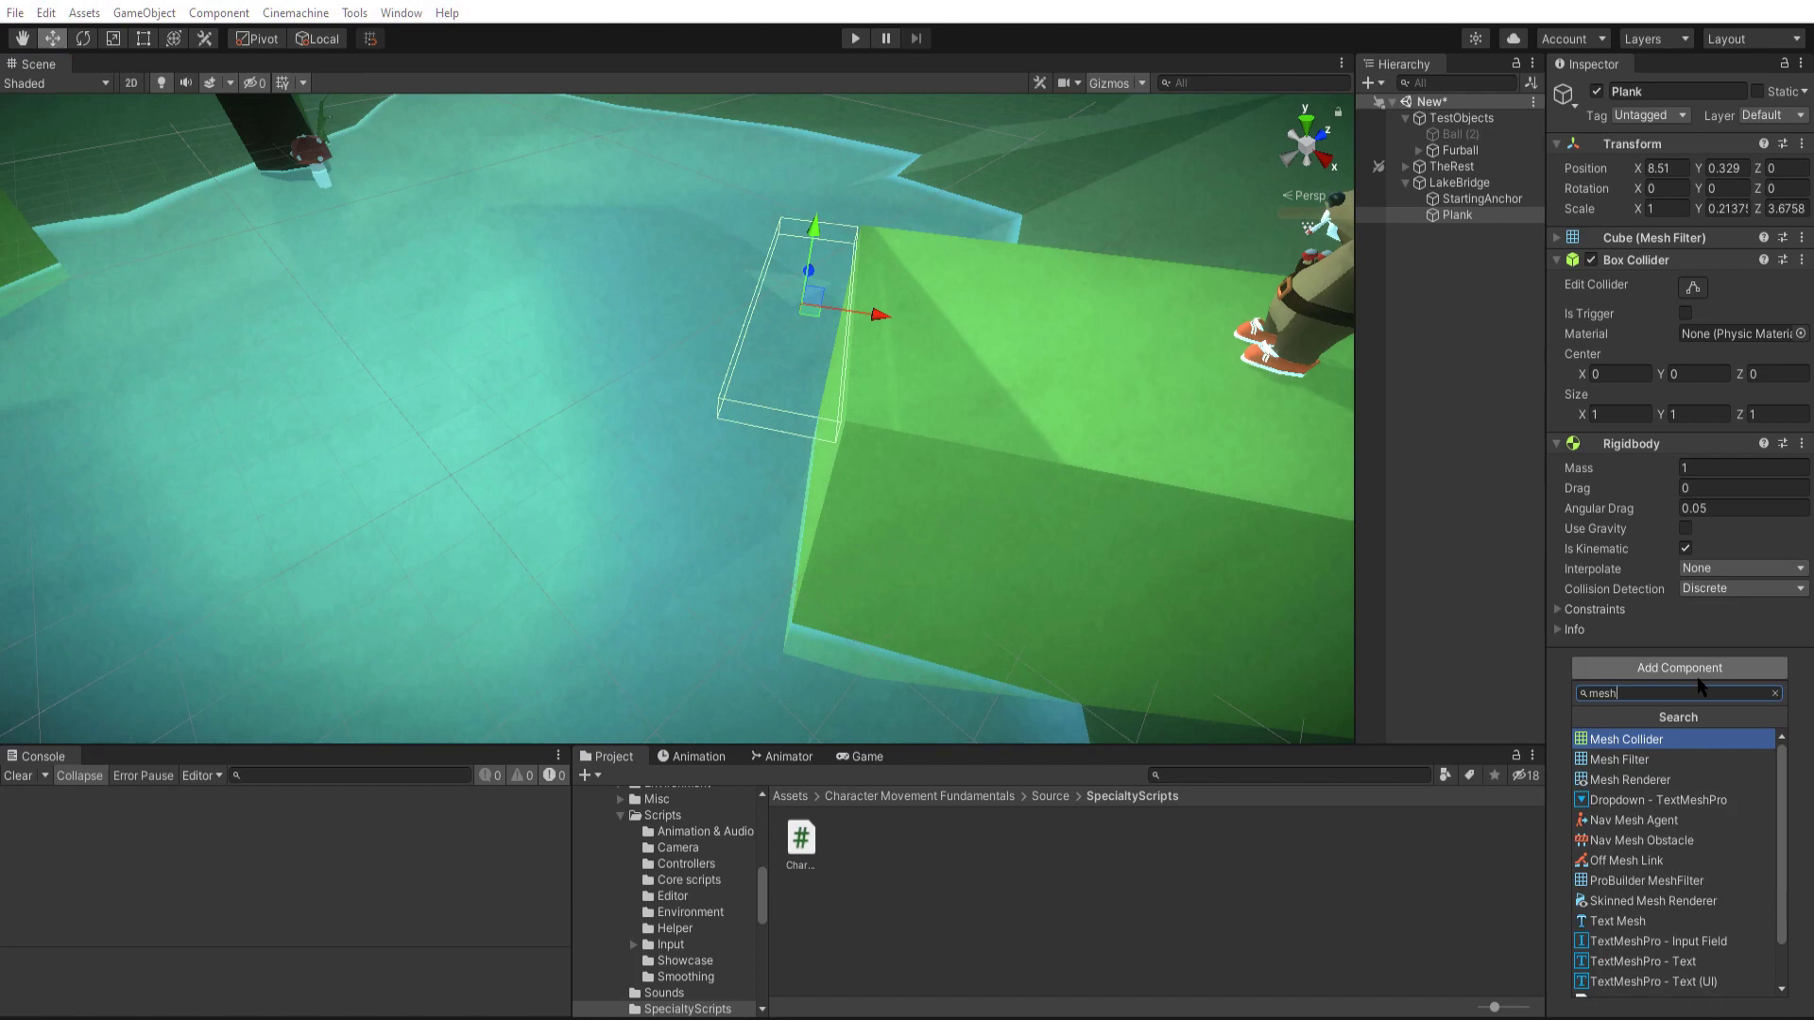
{"action": "key", "text": "Down"}
{"action": "key", "text": "Down"}
{"action": "key", "text": "Return"}
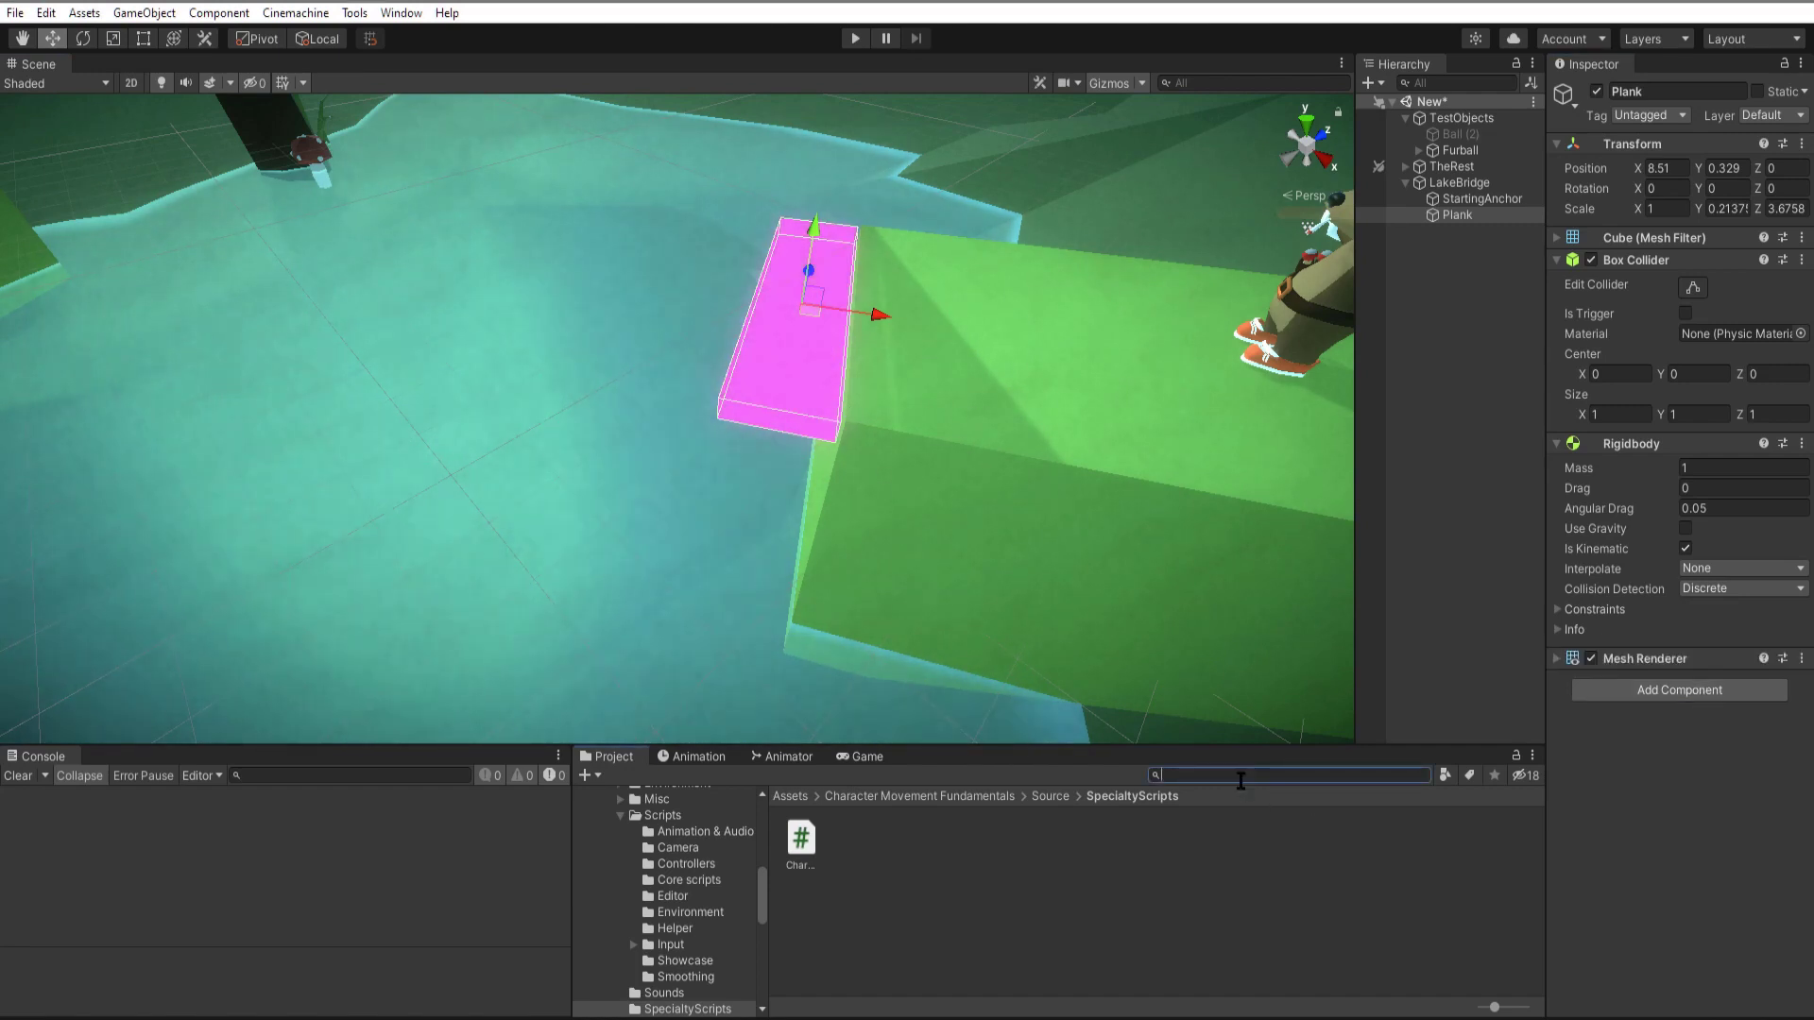
Find the Dirt material in the project assets and apply it to Plank.
{"action": "left_click", "coordinate": [1240, 777]}
{"action": "type", "text": "dirt"}
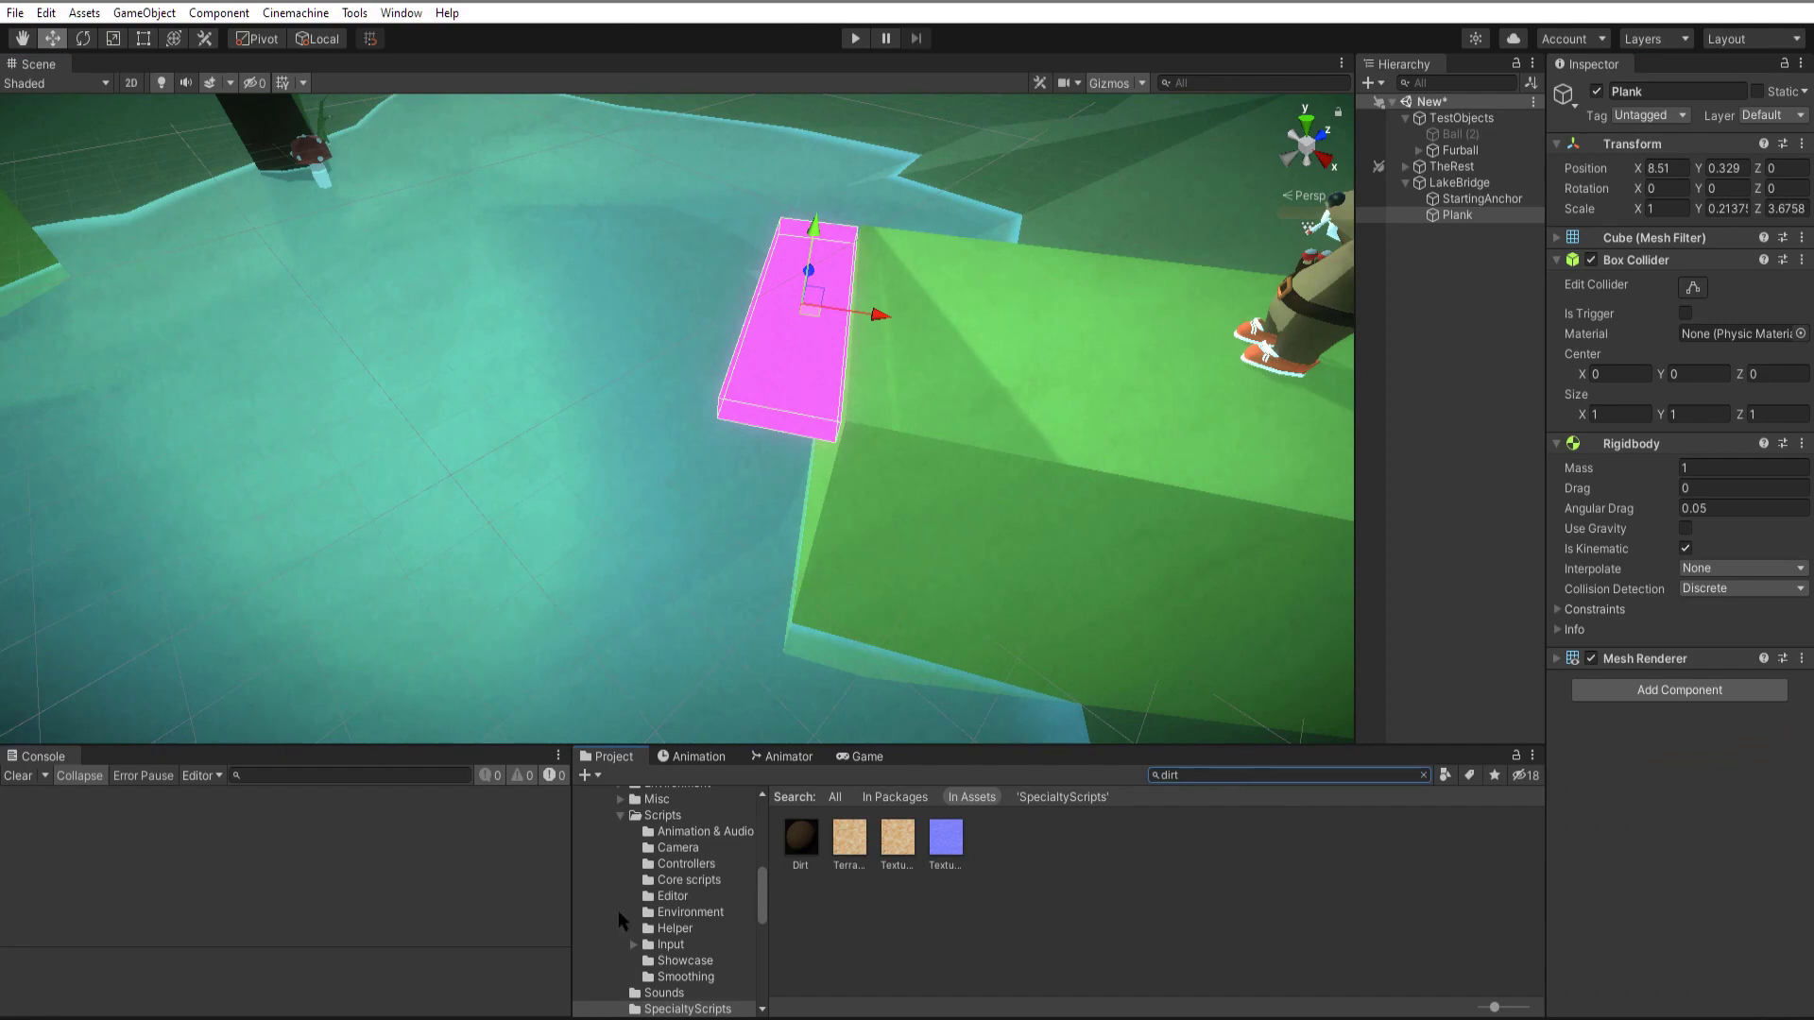
{"action": "left_click_drag", "start_coordinate": [800, 838], "coordinate": [818, 355]}
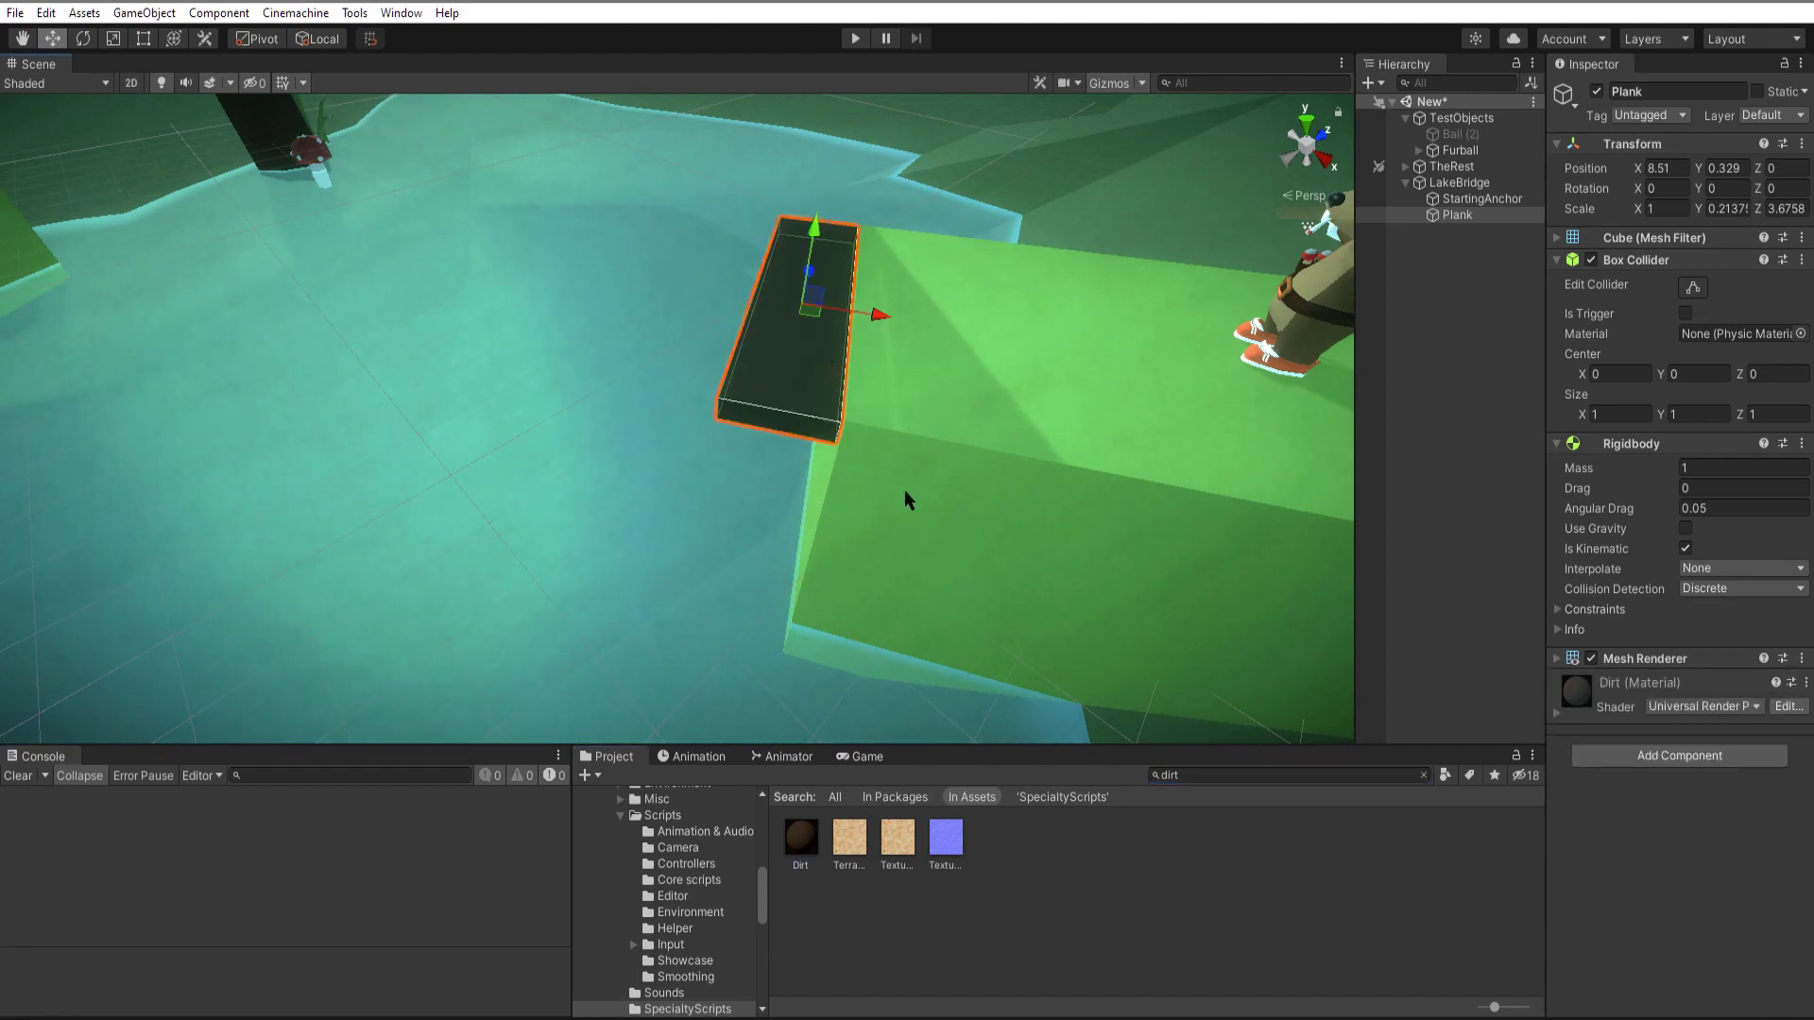
Turn on gravity and turn off Is Kinematic for Plank's Rigidbody, and run the scene to test it.
{"action": "left_click_drag", "start_coordinate": [904, 489], "coordinate": [831, 409], "text": "alt"}
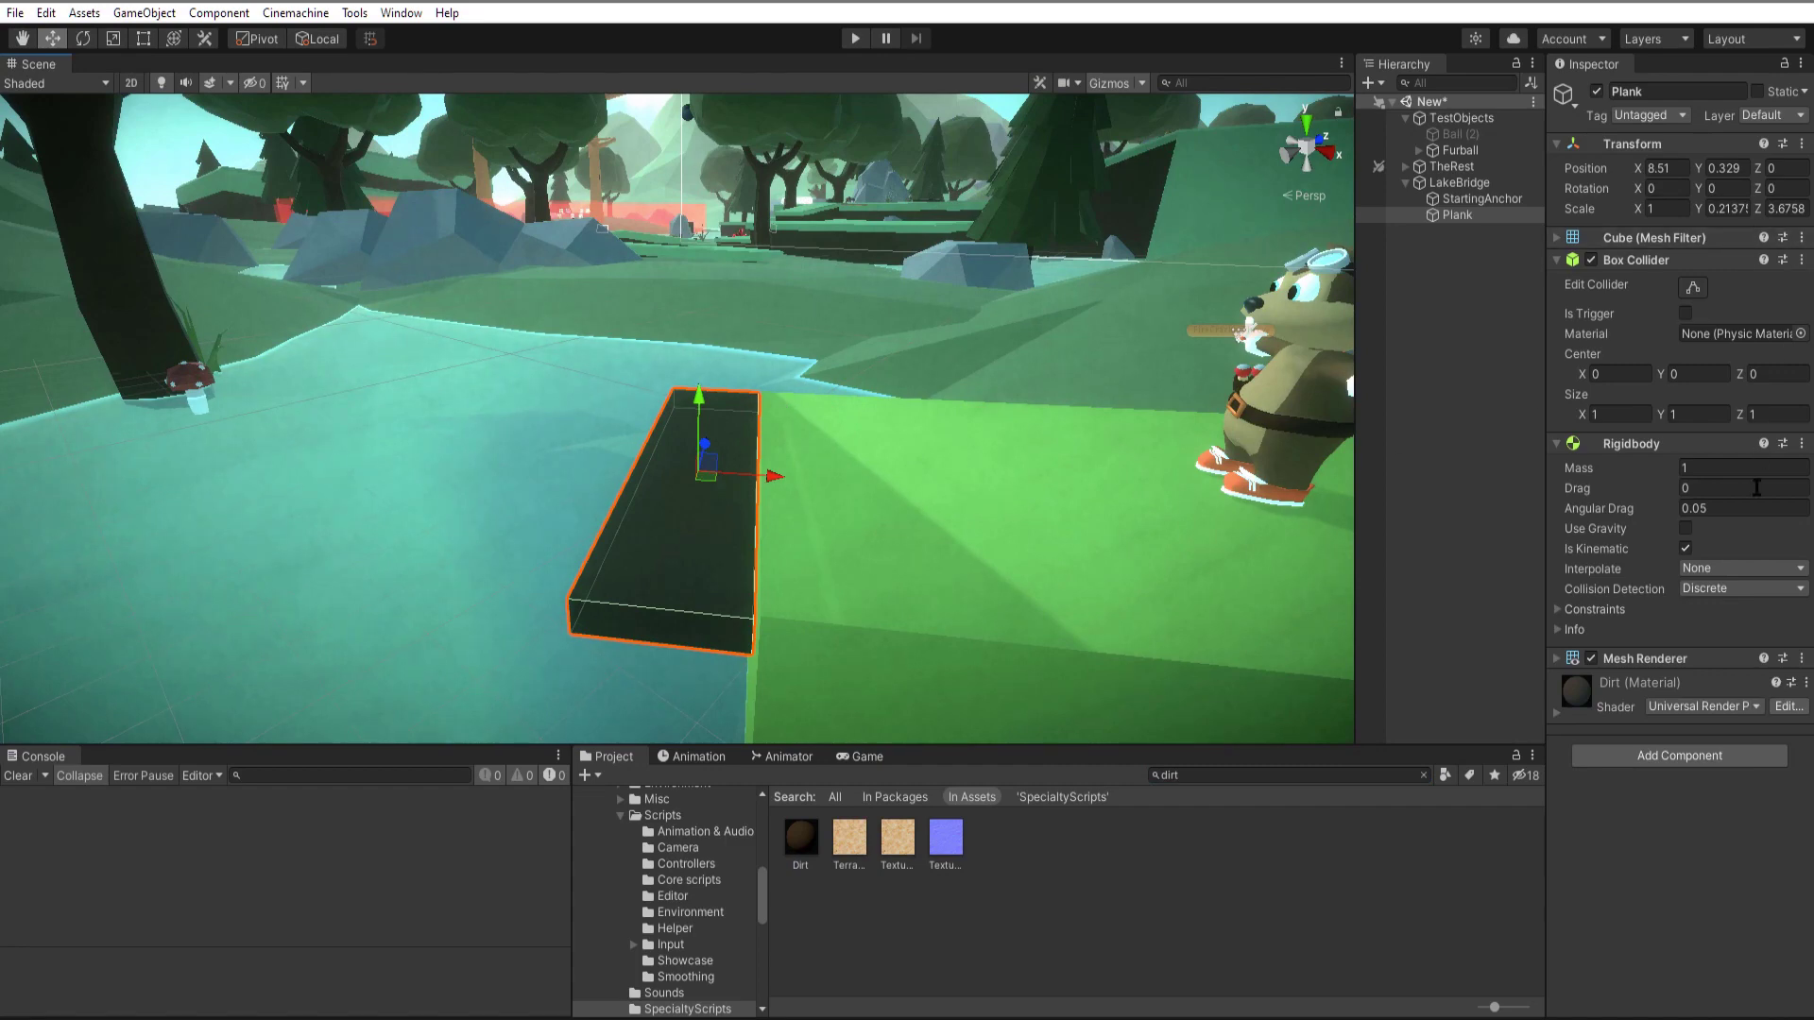
{"action": "left_click", "coordinate": [1685, 529]}
{"action": "key", "text": "ctrl+p"}
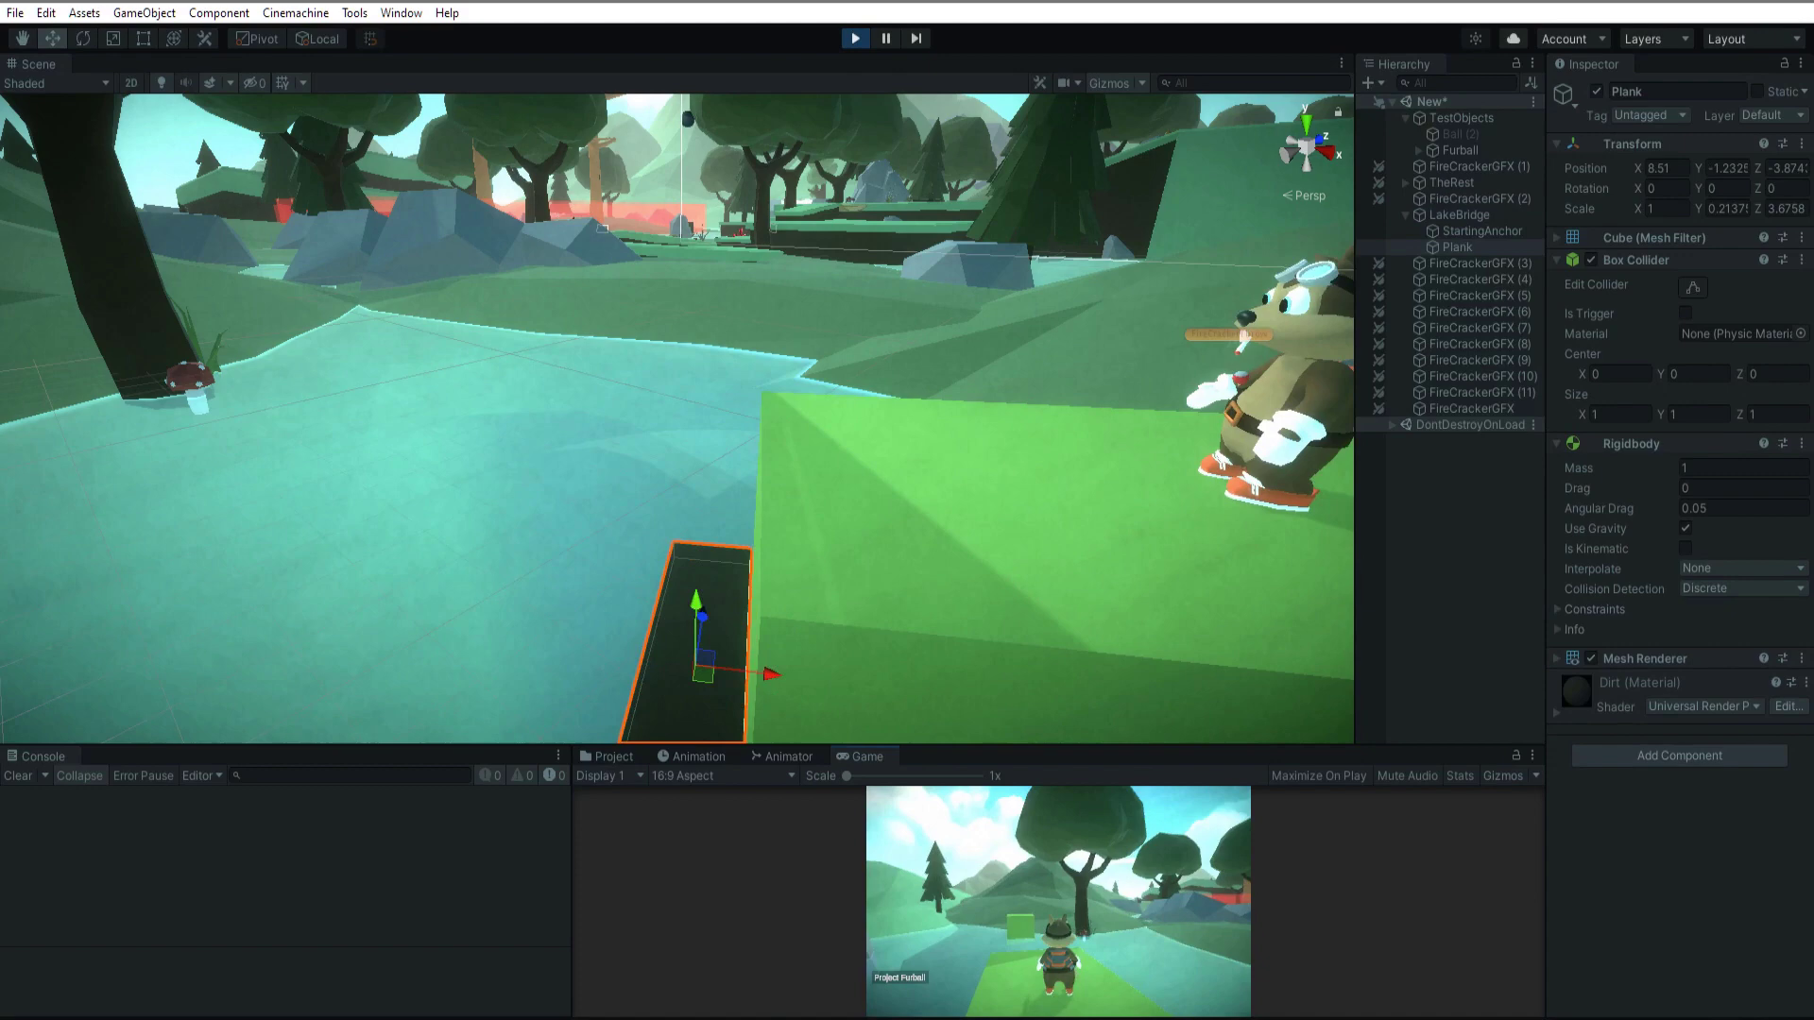
Stop the test run and add a Hinge Joint component to Plank.
{"action": "key", "text": "ctrl+p"}
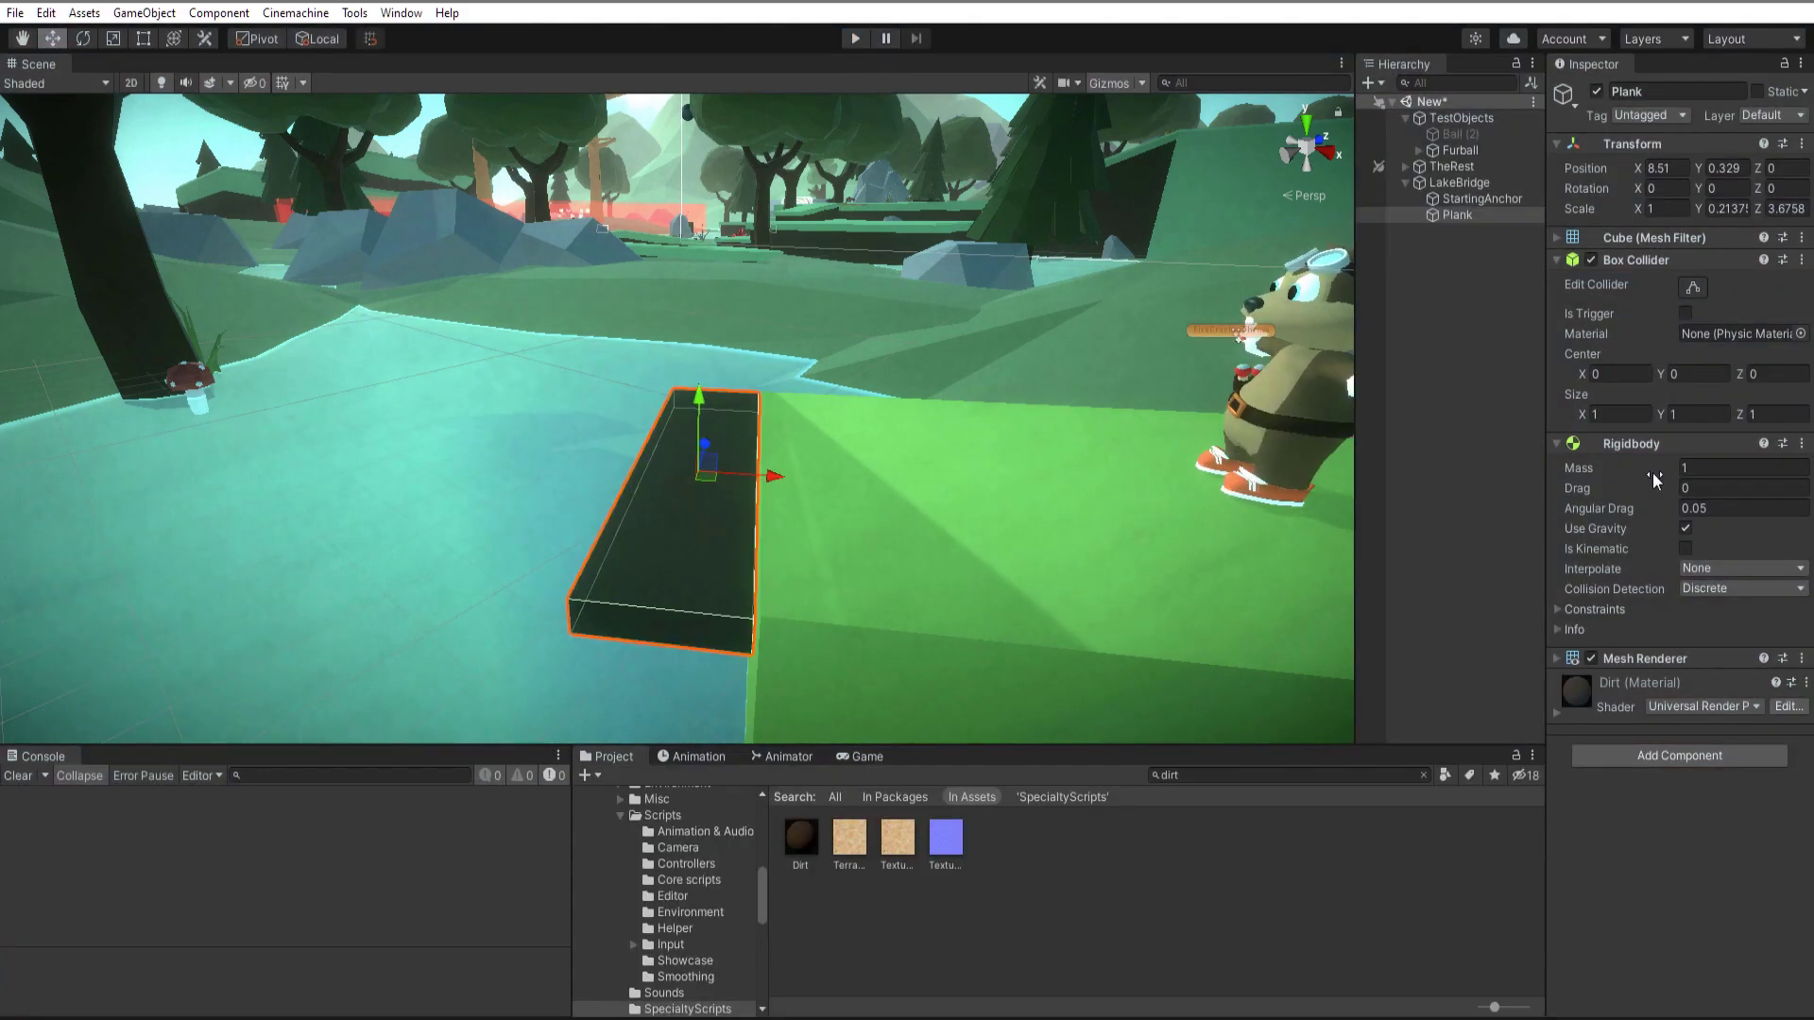
{"action": "left_click", "coordinate": [1659, 762]}
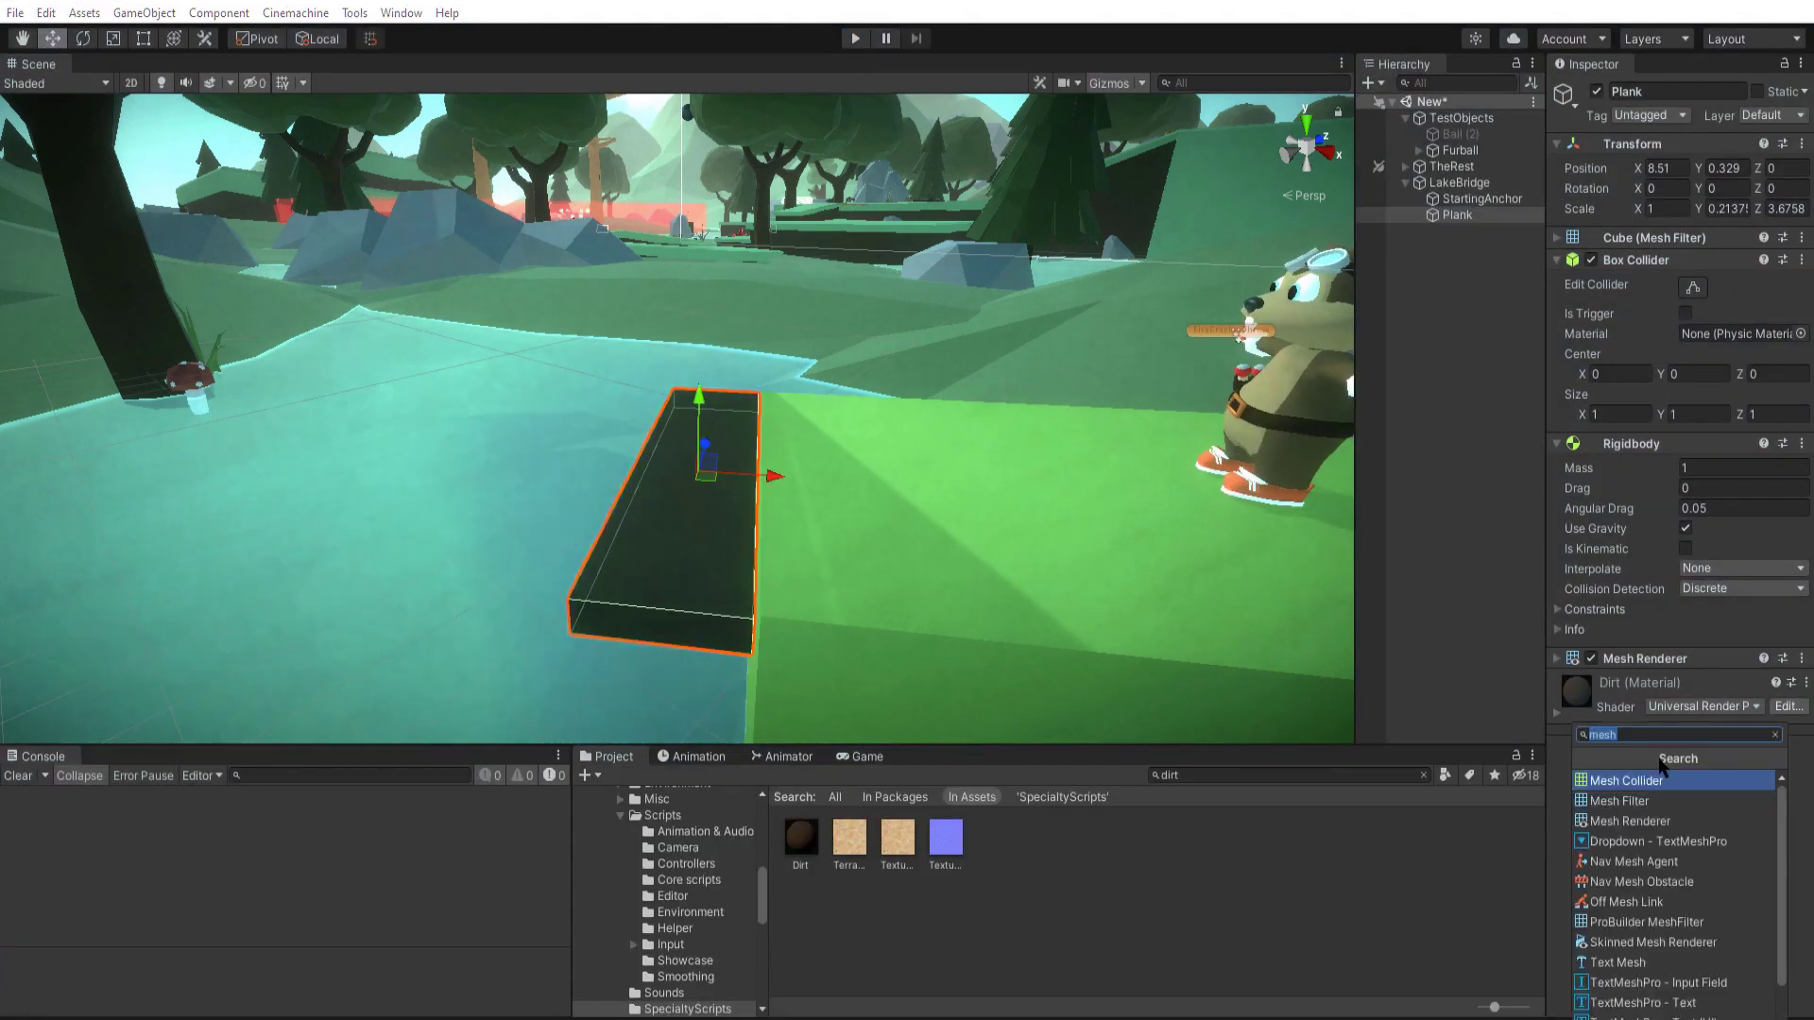
{"action": "type", "text": "hinge"}
{"action": "key", "text": "Return"}
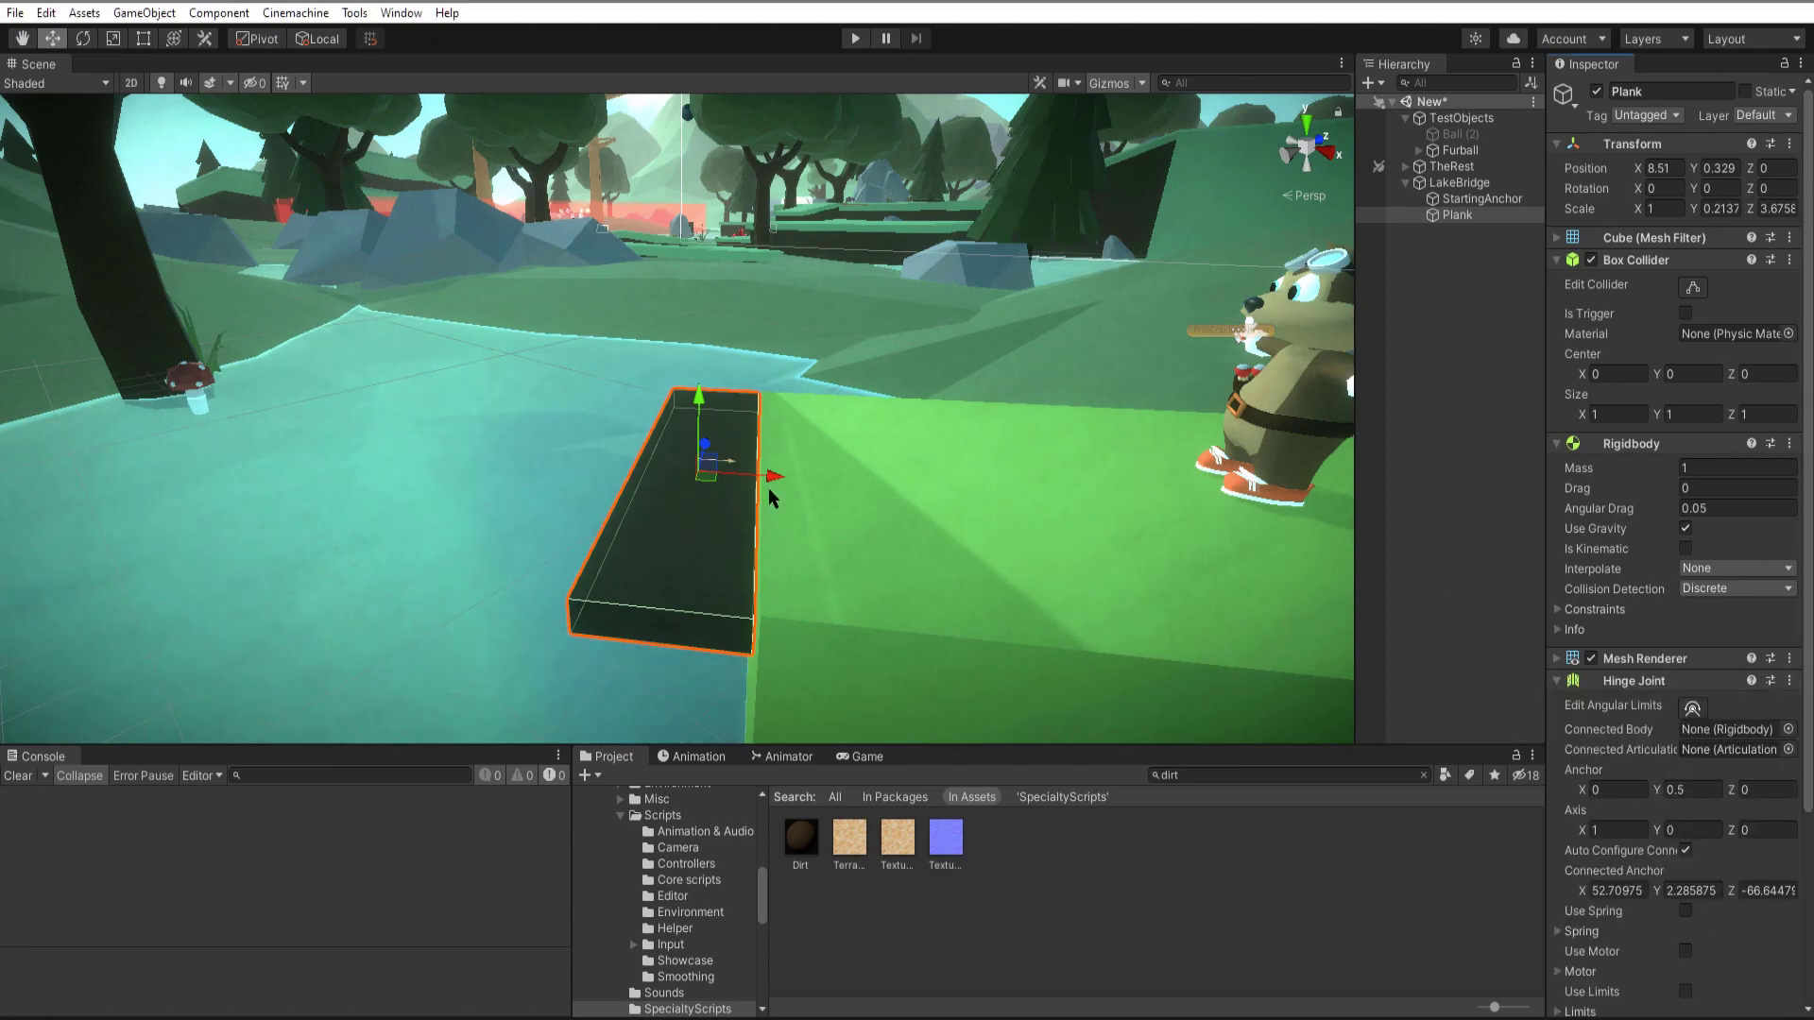
Try rotating Plank about its X axis and undo the rotation.
{"action": "scroll", "coordinate": [745, 498], "scroll_direction": "up", "scroll_amount": 5}
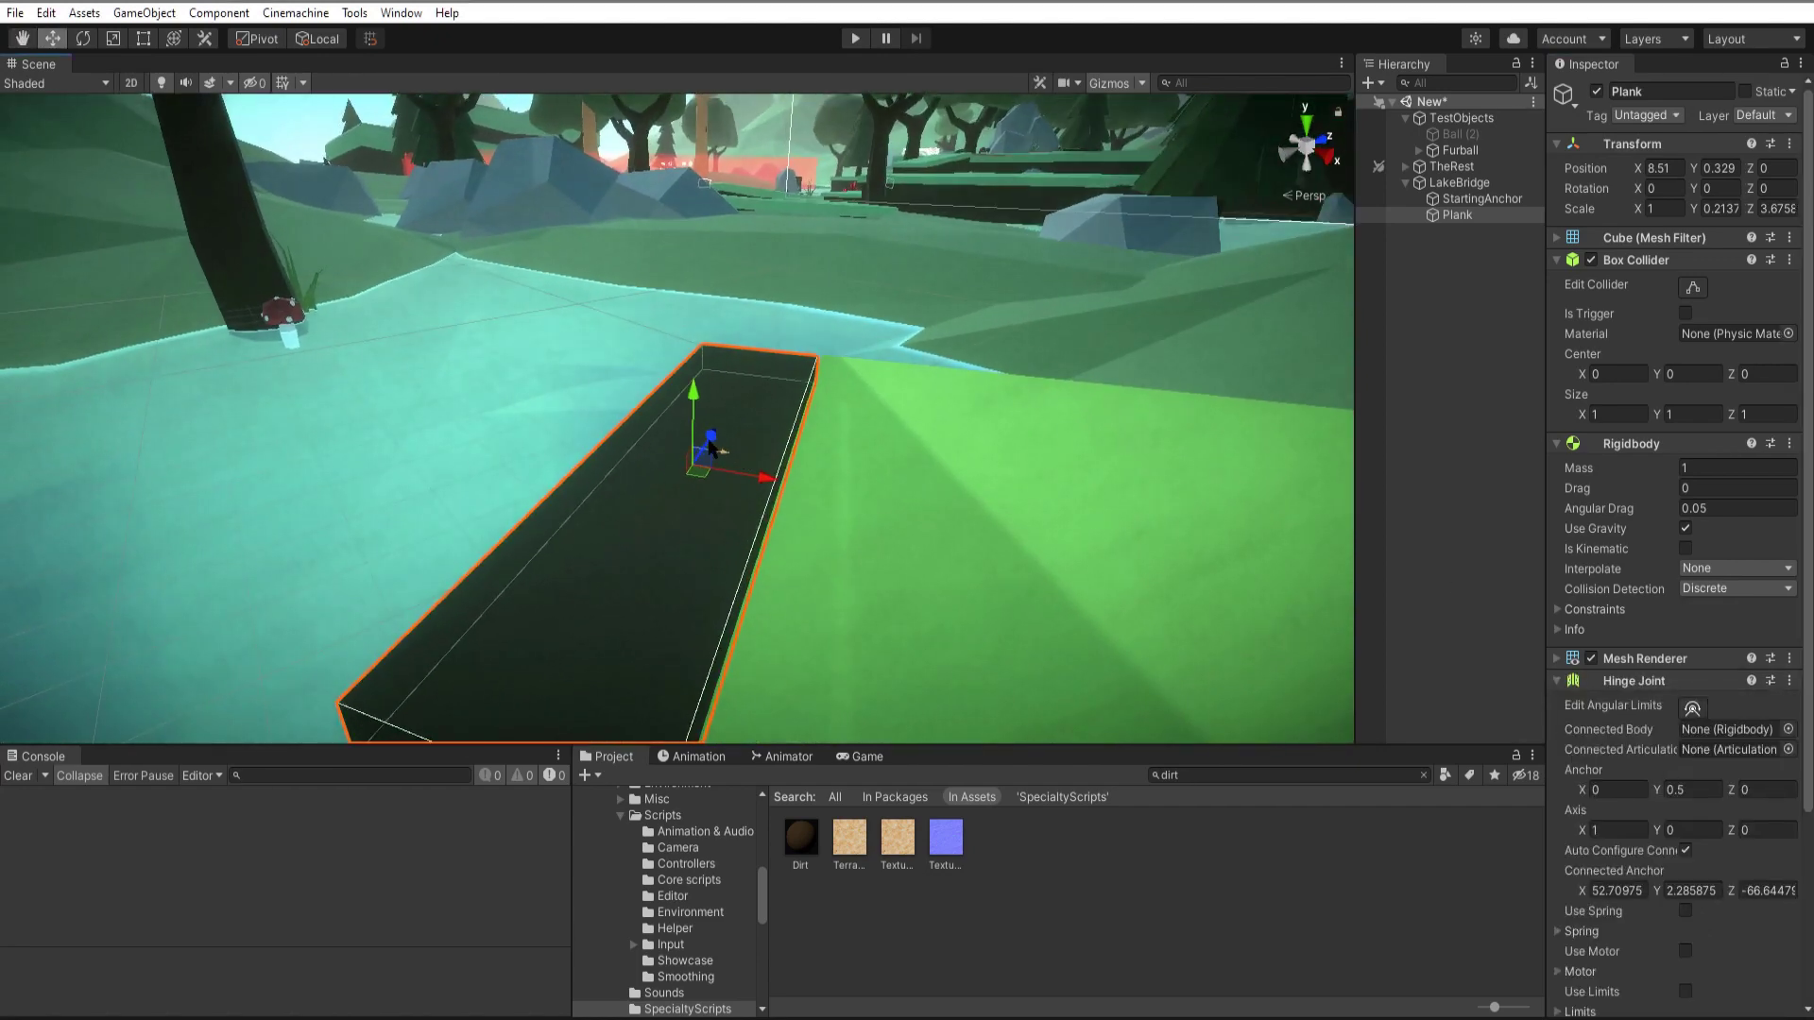
{"action": "key", "text": "e"}
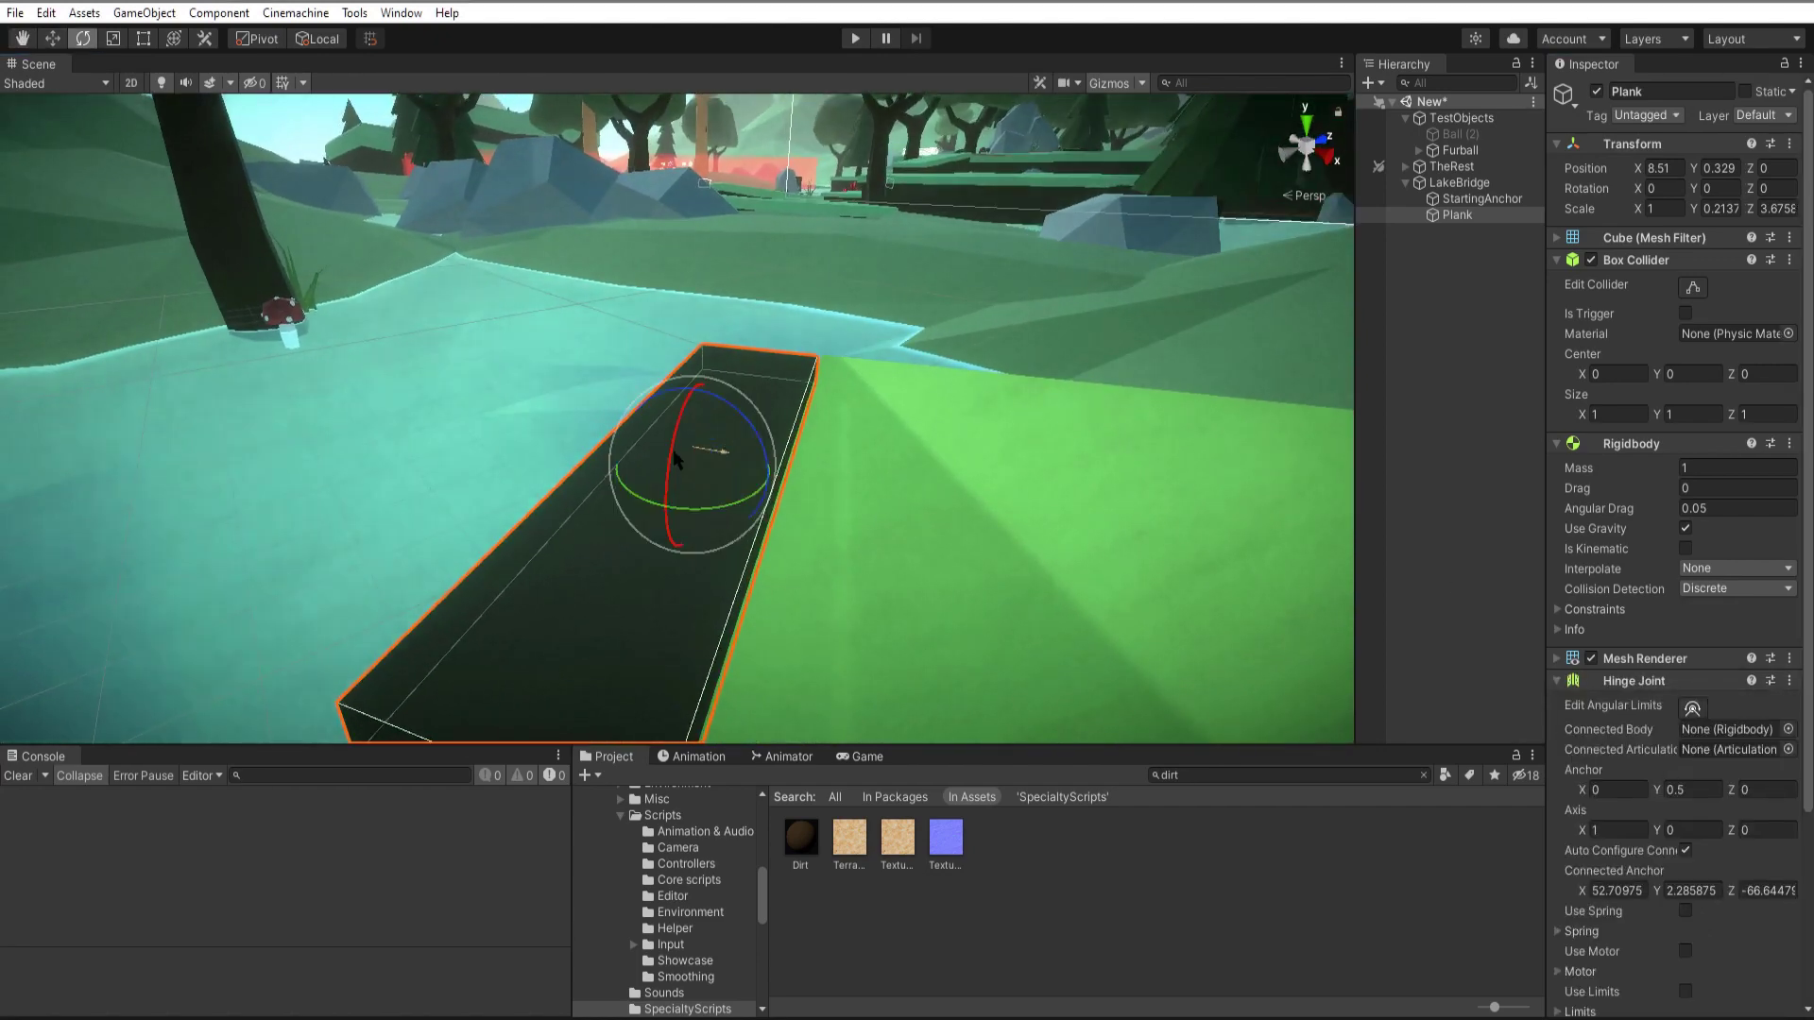
{"action": "left_click_drag", "start_coordinate": [670, 452], "coordinate": [674, 485]}
{"action": "key", "text": "ctrl+z"}
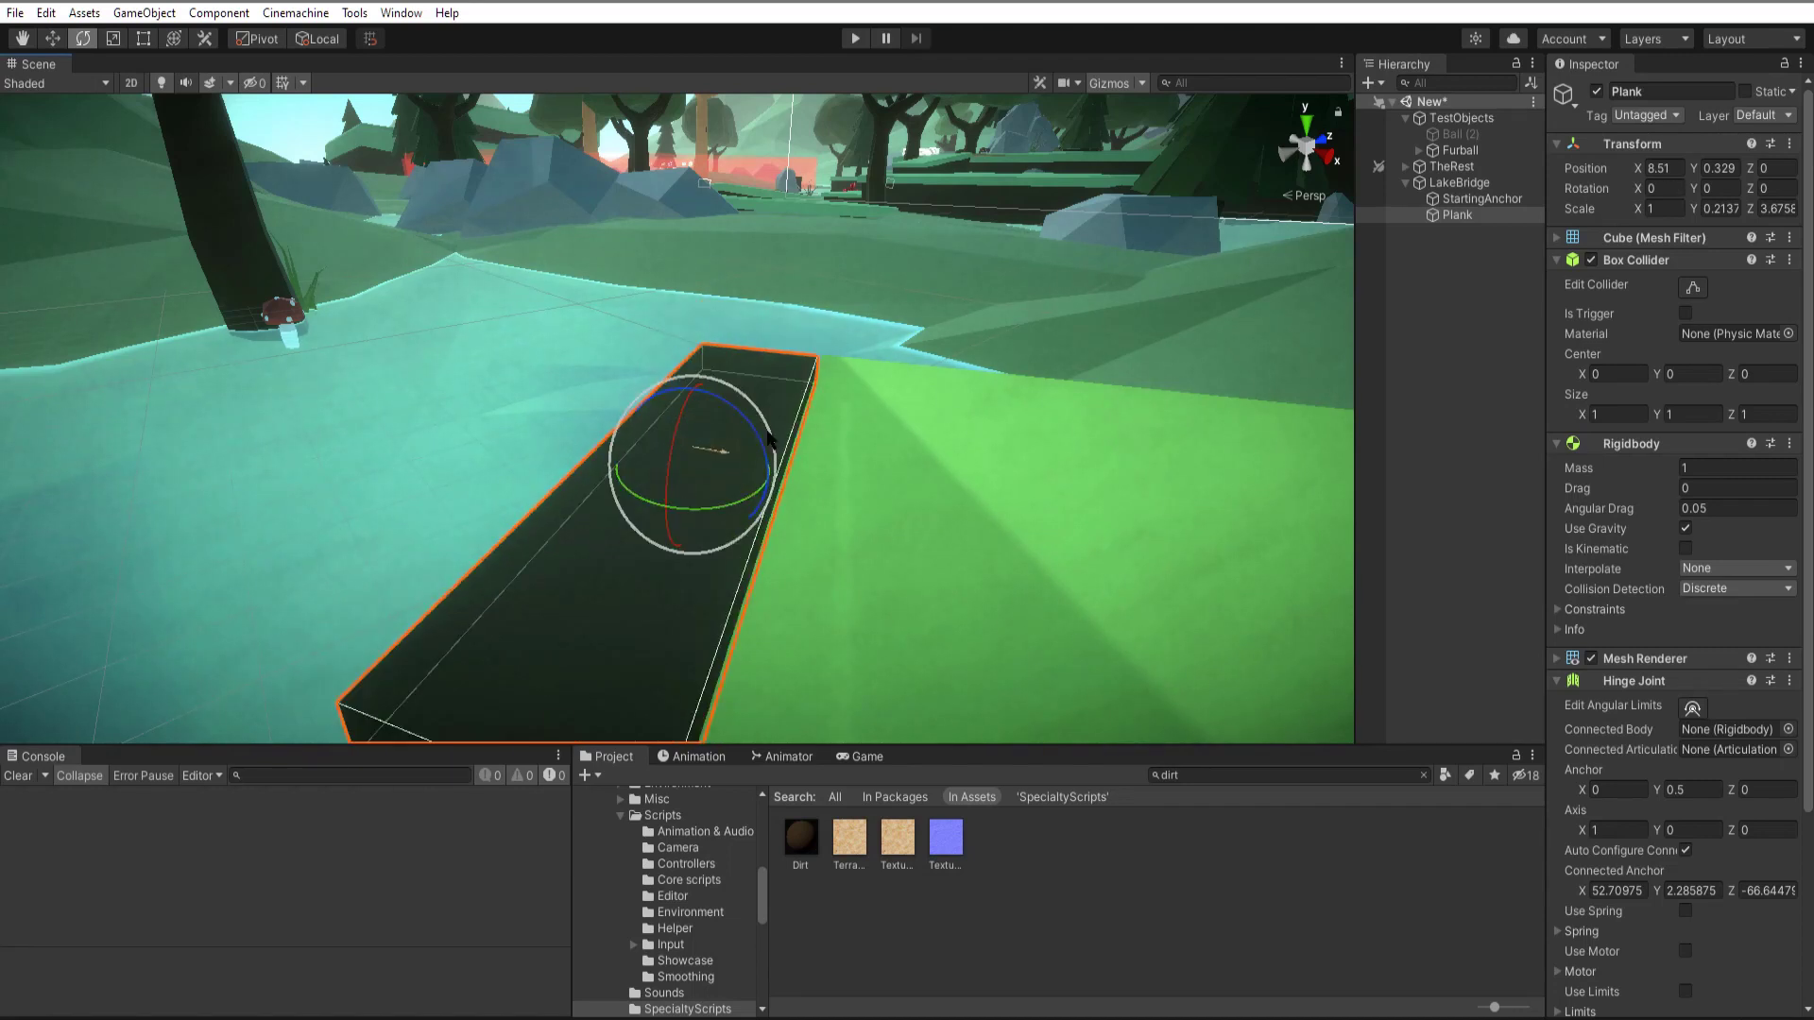
{"action": "key", "text": "w"}
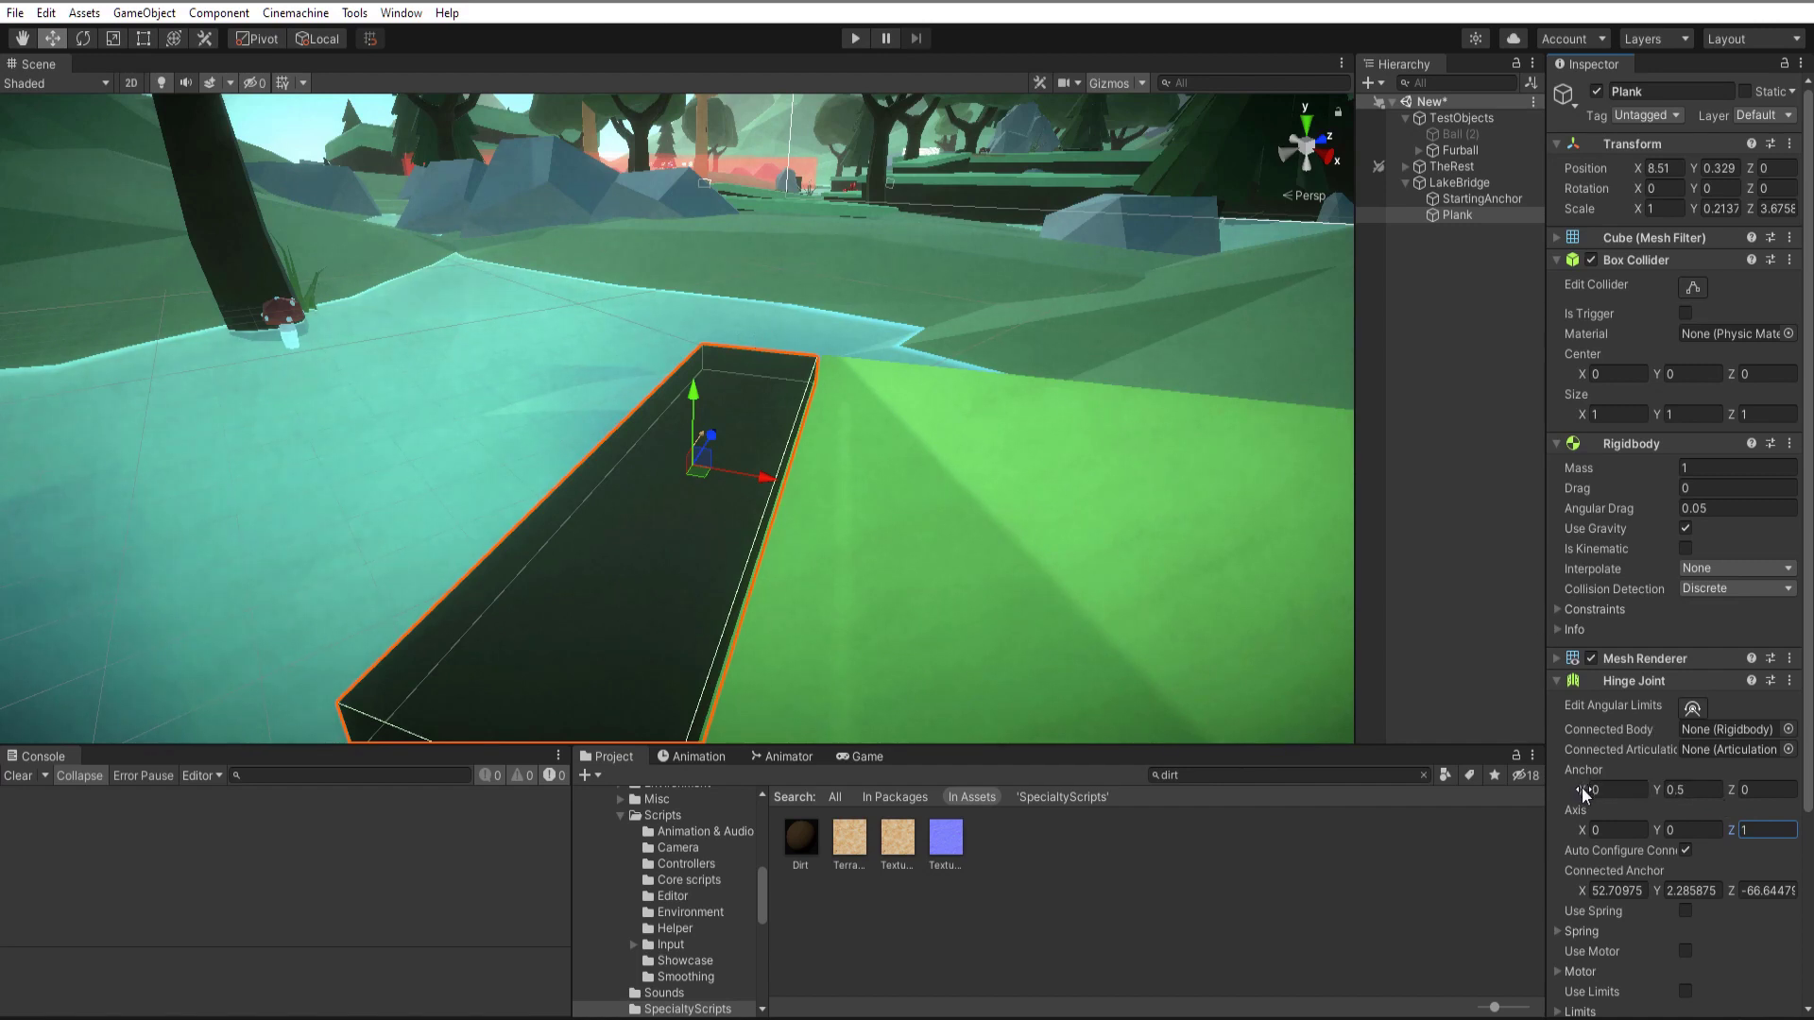
Set the Plank hinge's axis to 0, 0, 1 and its anchor X to 0.48 near the bank-side edge.
{"action": "left_click_drag", "start_coordinate": [1584, 791], "coordinate": [1603, 801]}
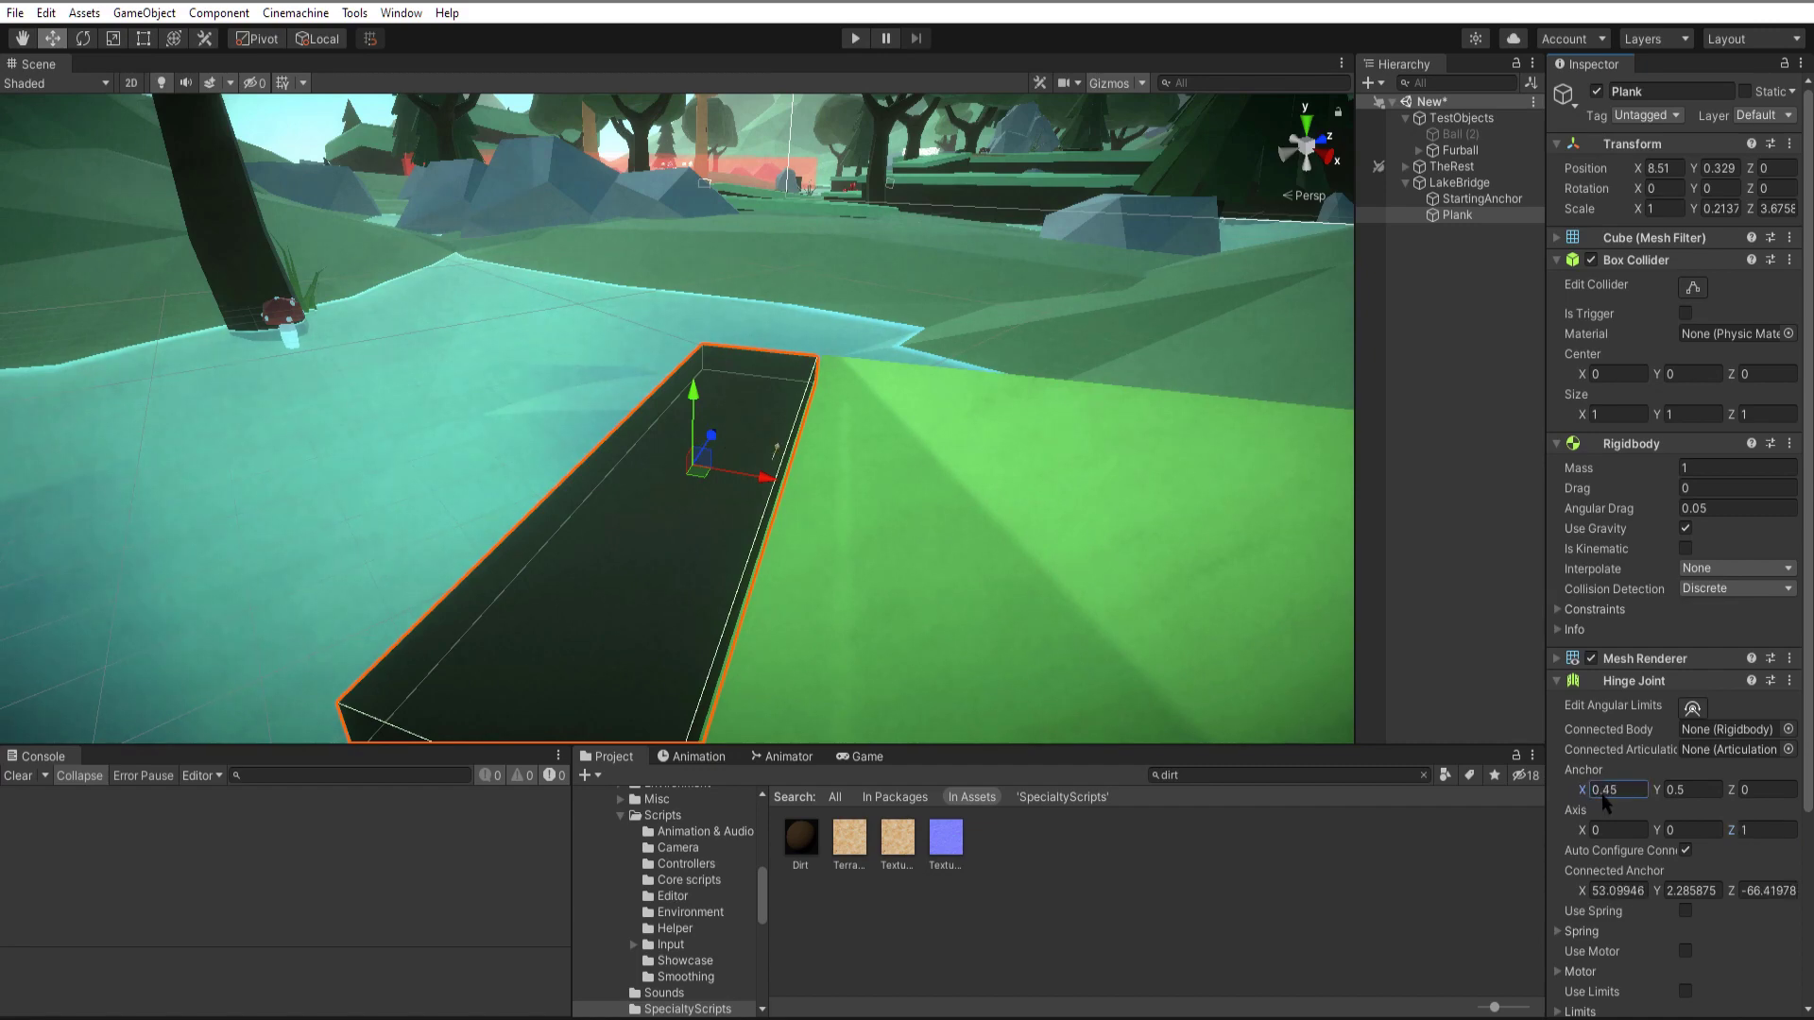
{"action": "left_click_drag", "start_coordinate": [786, 563], "coordinate": [769, 602], "text": "alt"}
{"action": "scroll", "coordinate": [769, 603], "scroll_direction": "up", "scroll_amount": 2}
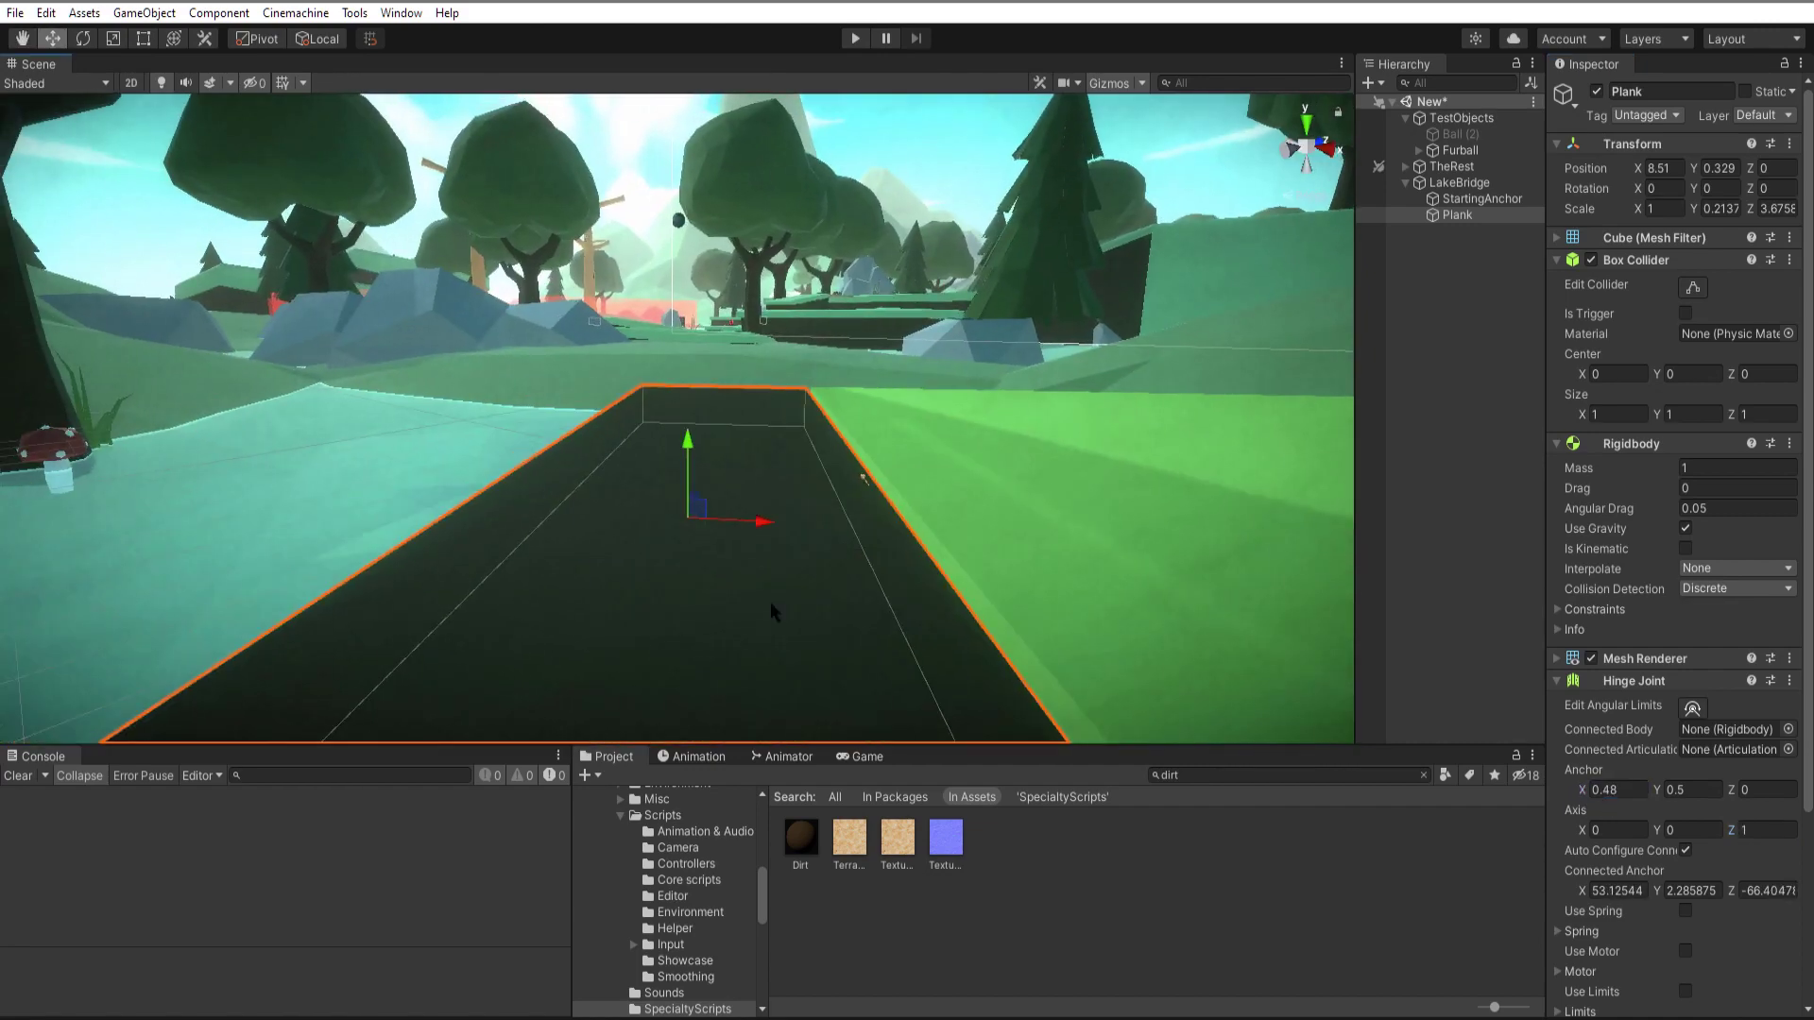
{"action": "scroll", "coordinate": [907, 537], "scroll_direction": "down", "scroll_amount": 4}
{"action": "scroll", "coordinate": [863, 585], "scroll_direction": "up", "scroll_amount": 3}
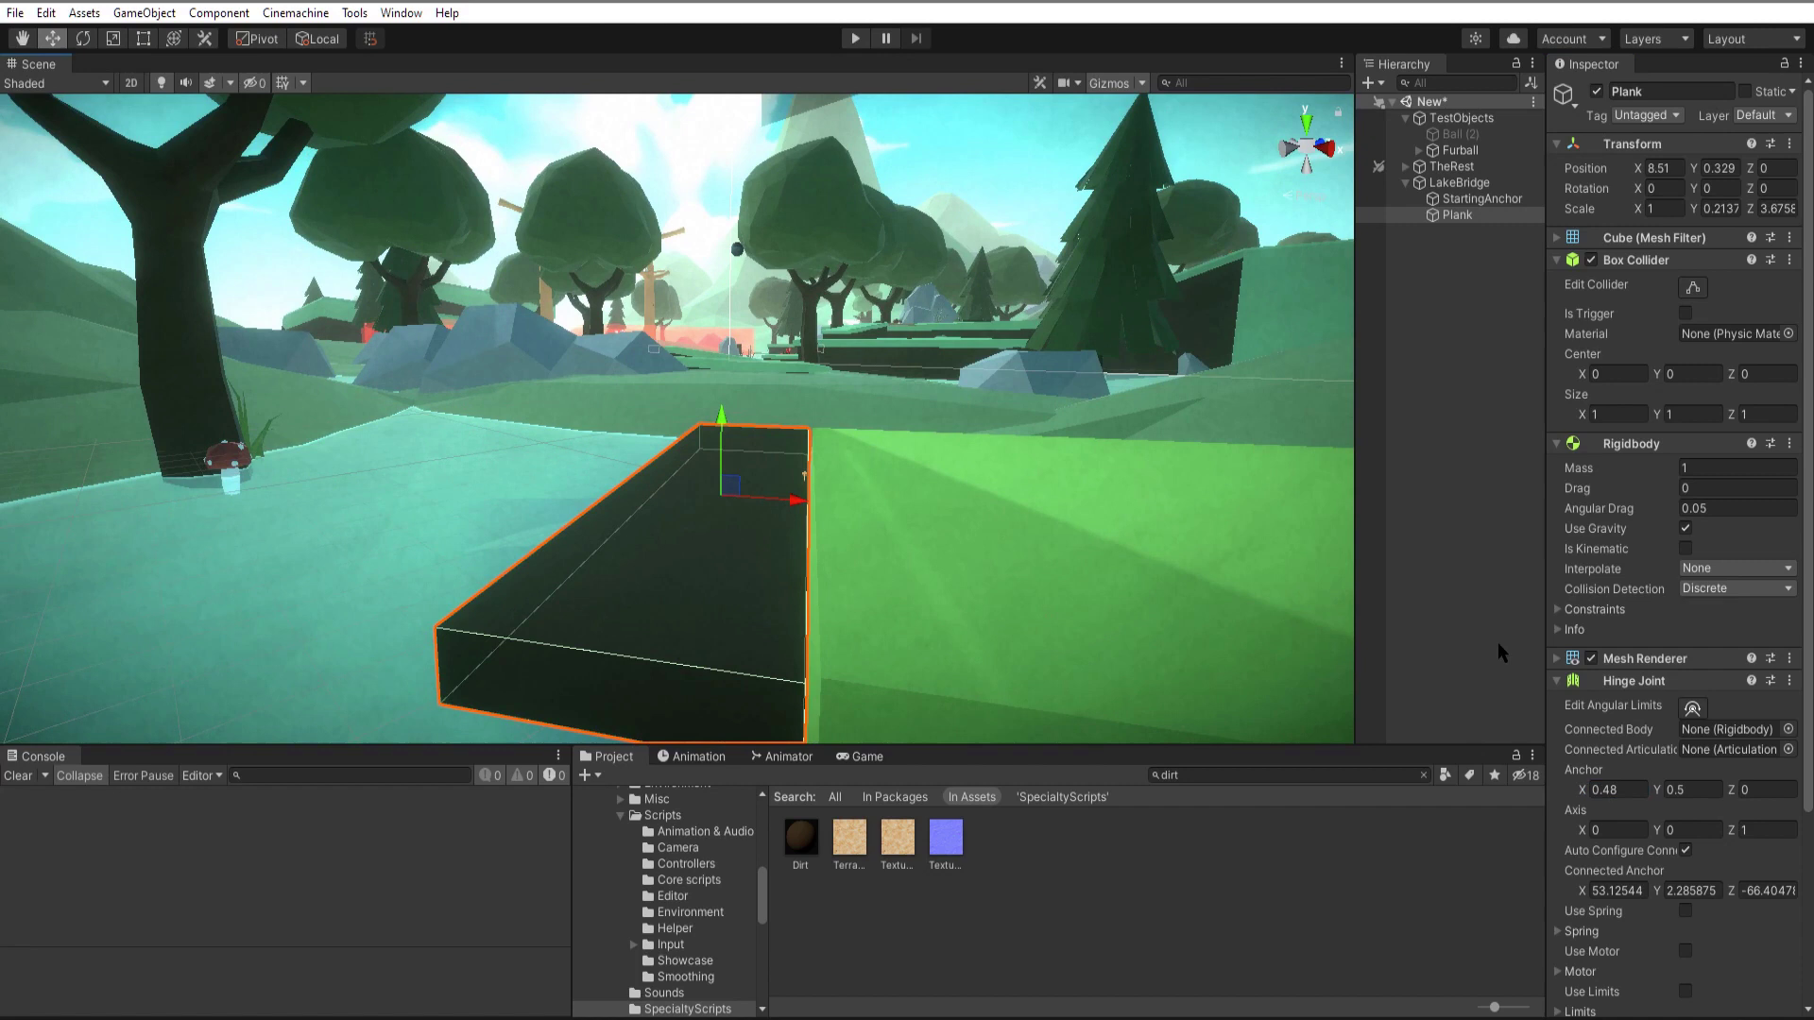
Assign StartingAnchor as the connected body of Plank's Hinge Joint.
{"action": "scroll", "coordinate": [1698, 748], "scroll_direction": "down", "scroll_amount": 3}
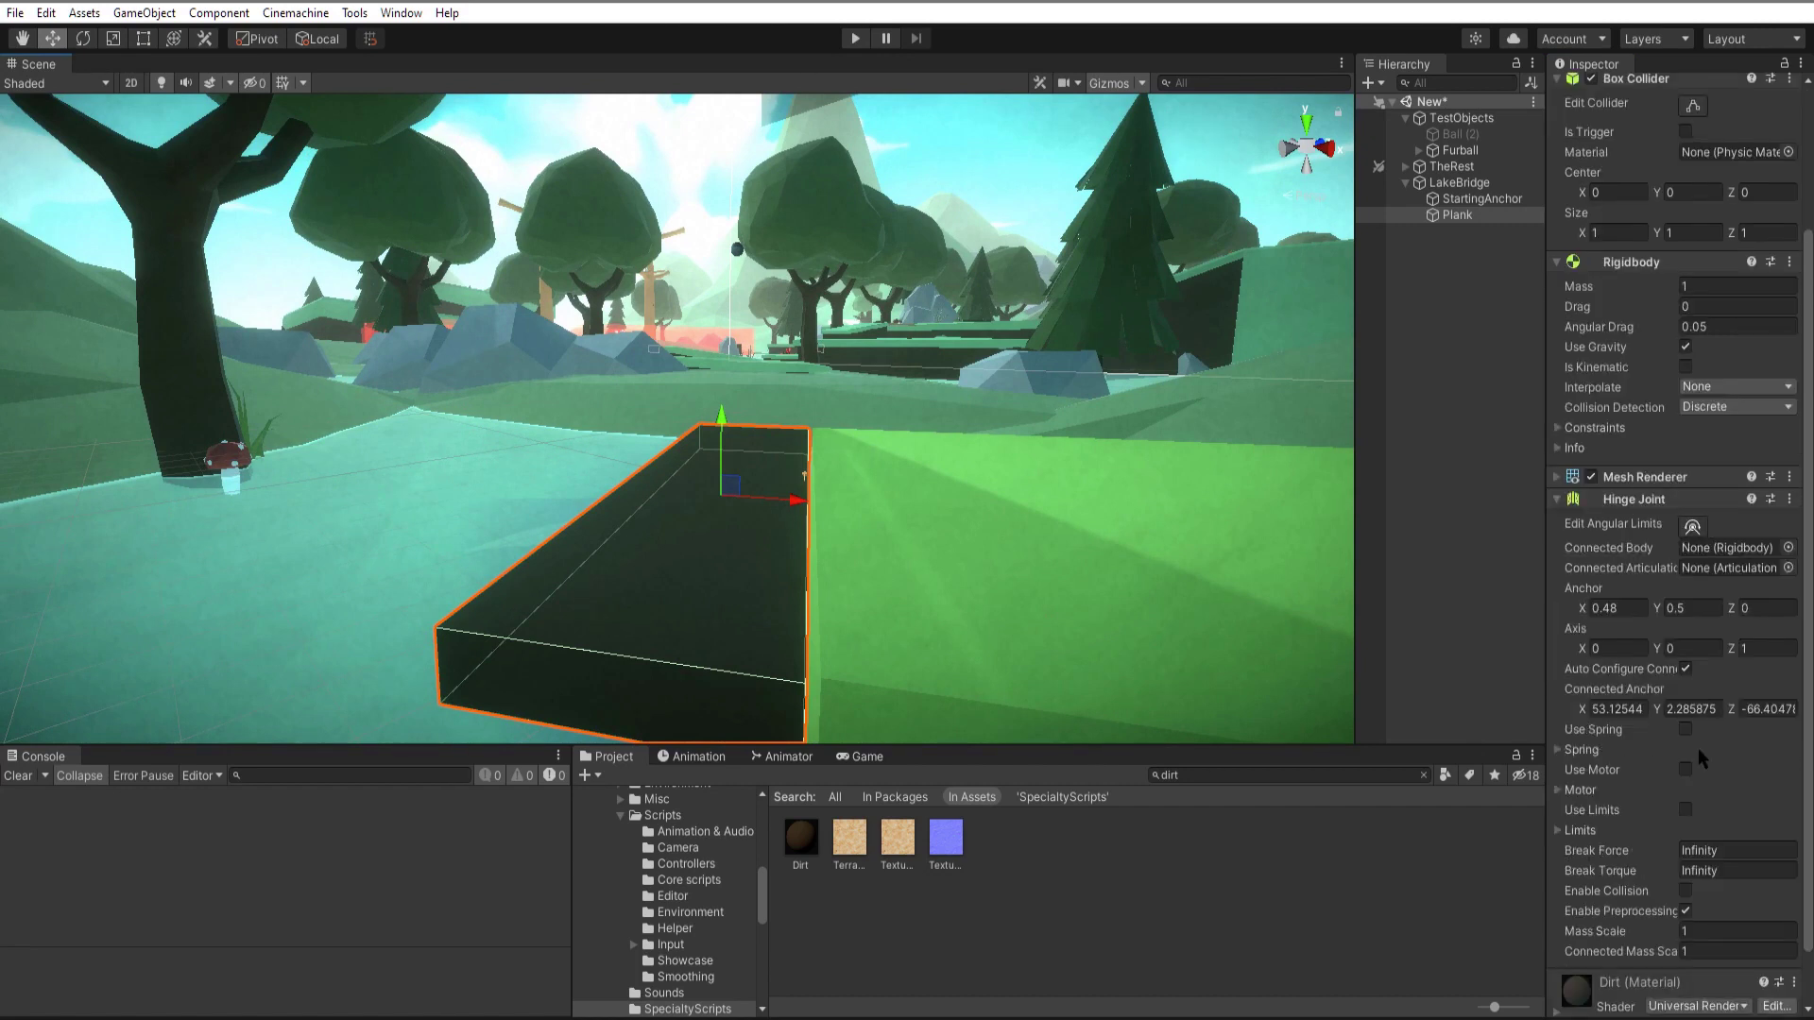
{"action": "scroll", "coordinate": [1698, 748], "scroll_direction": "down", "scroll_amount": 1}
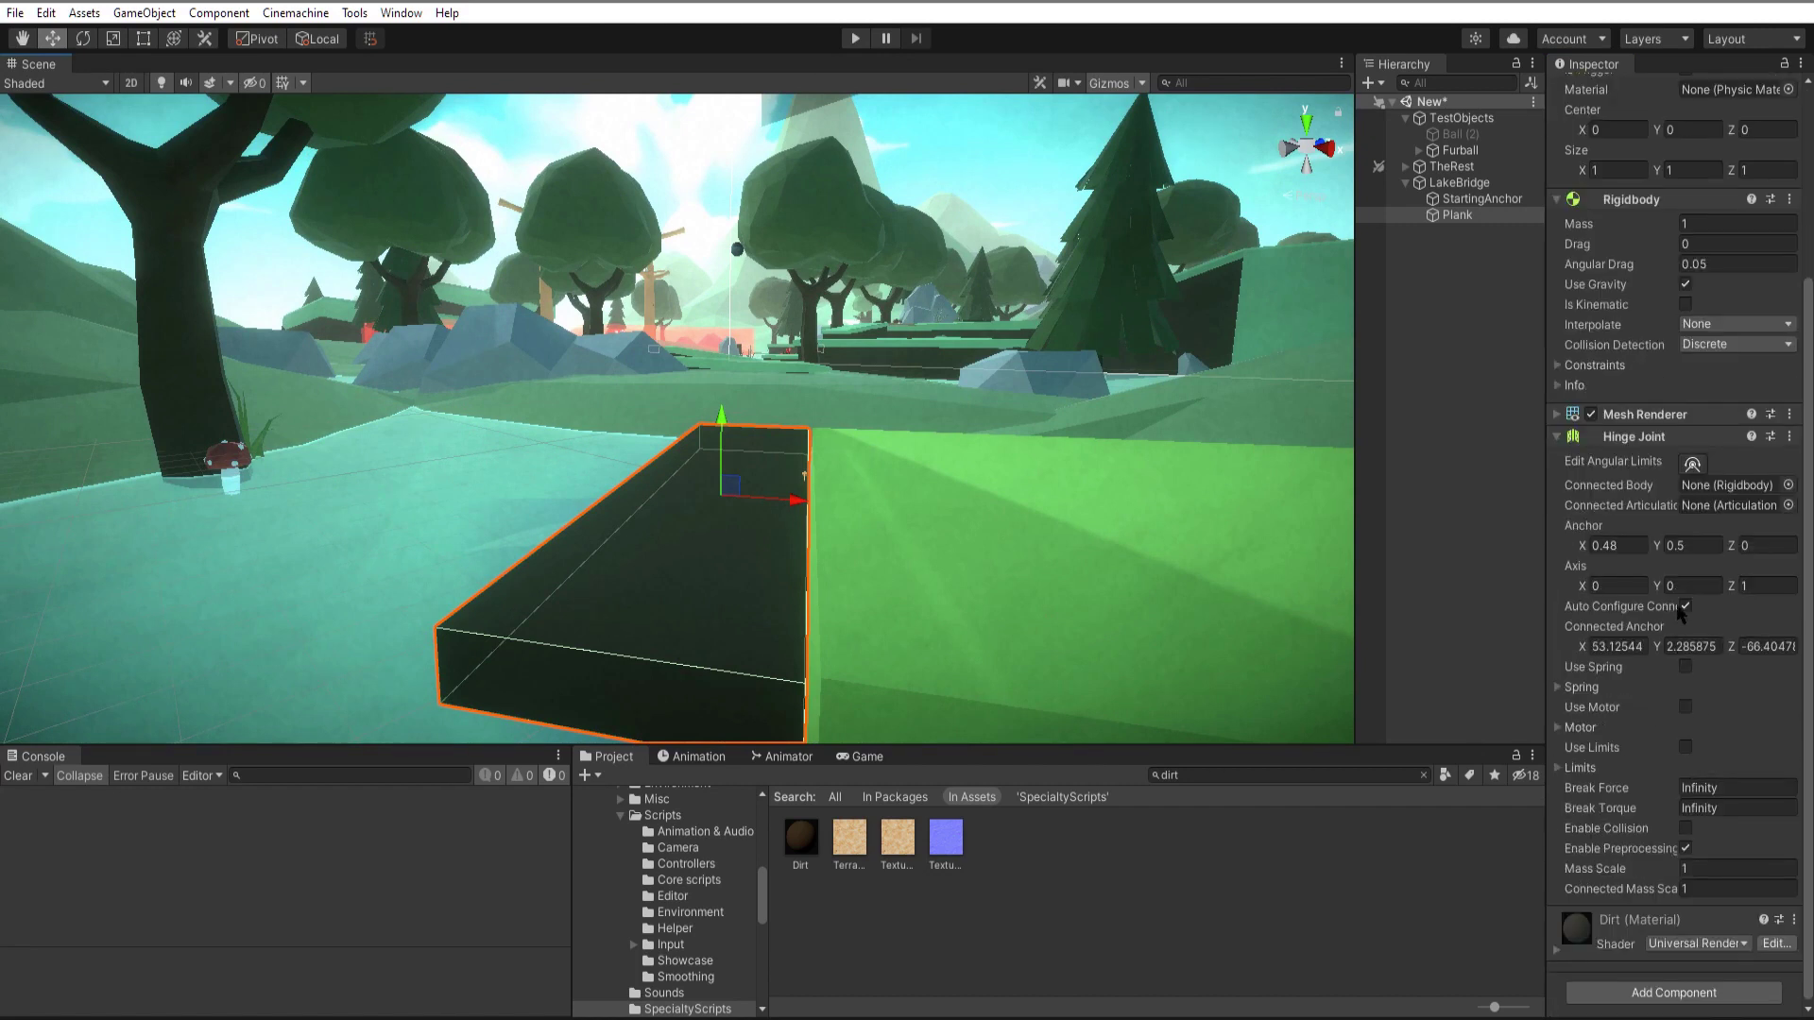
{"action": "left_click_drag", "start_coordinate": [1437, 199], "coordinate": [1809, 364]}
{"action": "left_click_drag", "start_coordinate": [1734, 464], "coordinate": [1719, 486]}
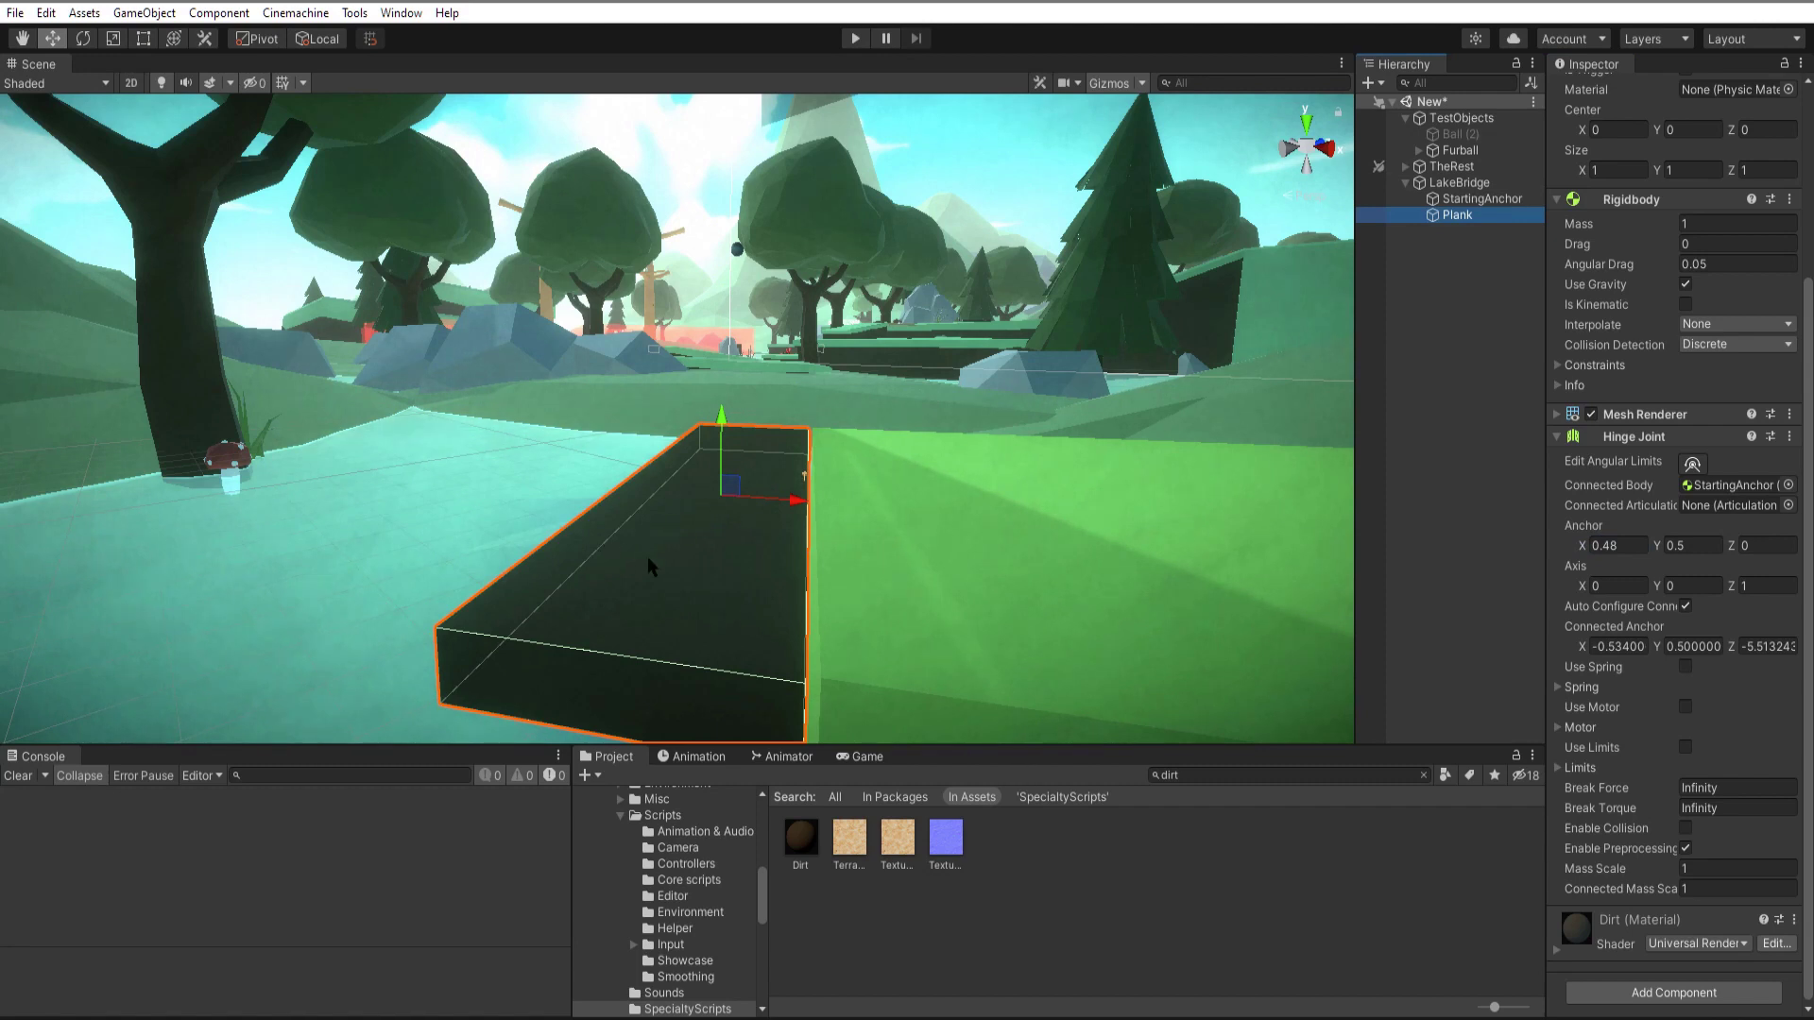
Duplicate Plank beside the original over the water with its hinge connected to Plank, and test the joint by running the scene.
{"action": "key", "text": "ctrl+d"}
{"action": "left_click_drag", "start_coordinate": [782, 509], "coordinate": [760, 436]}
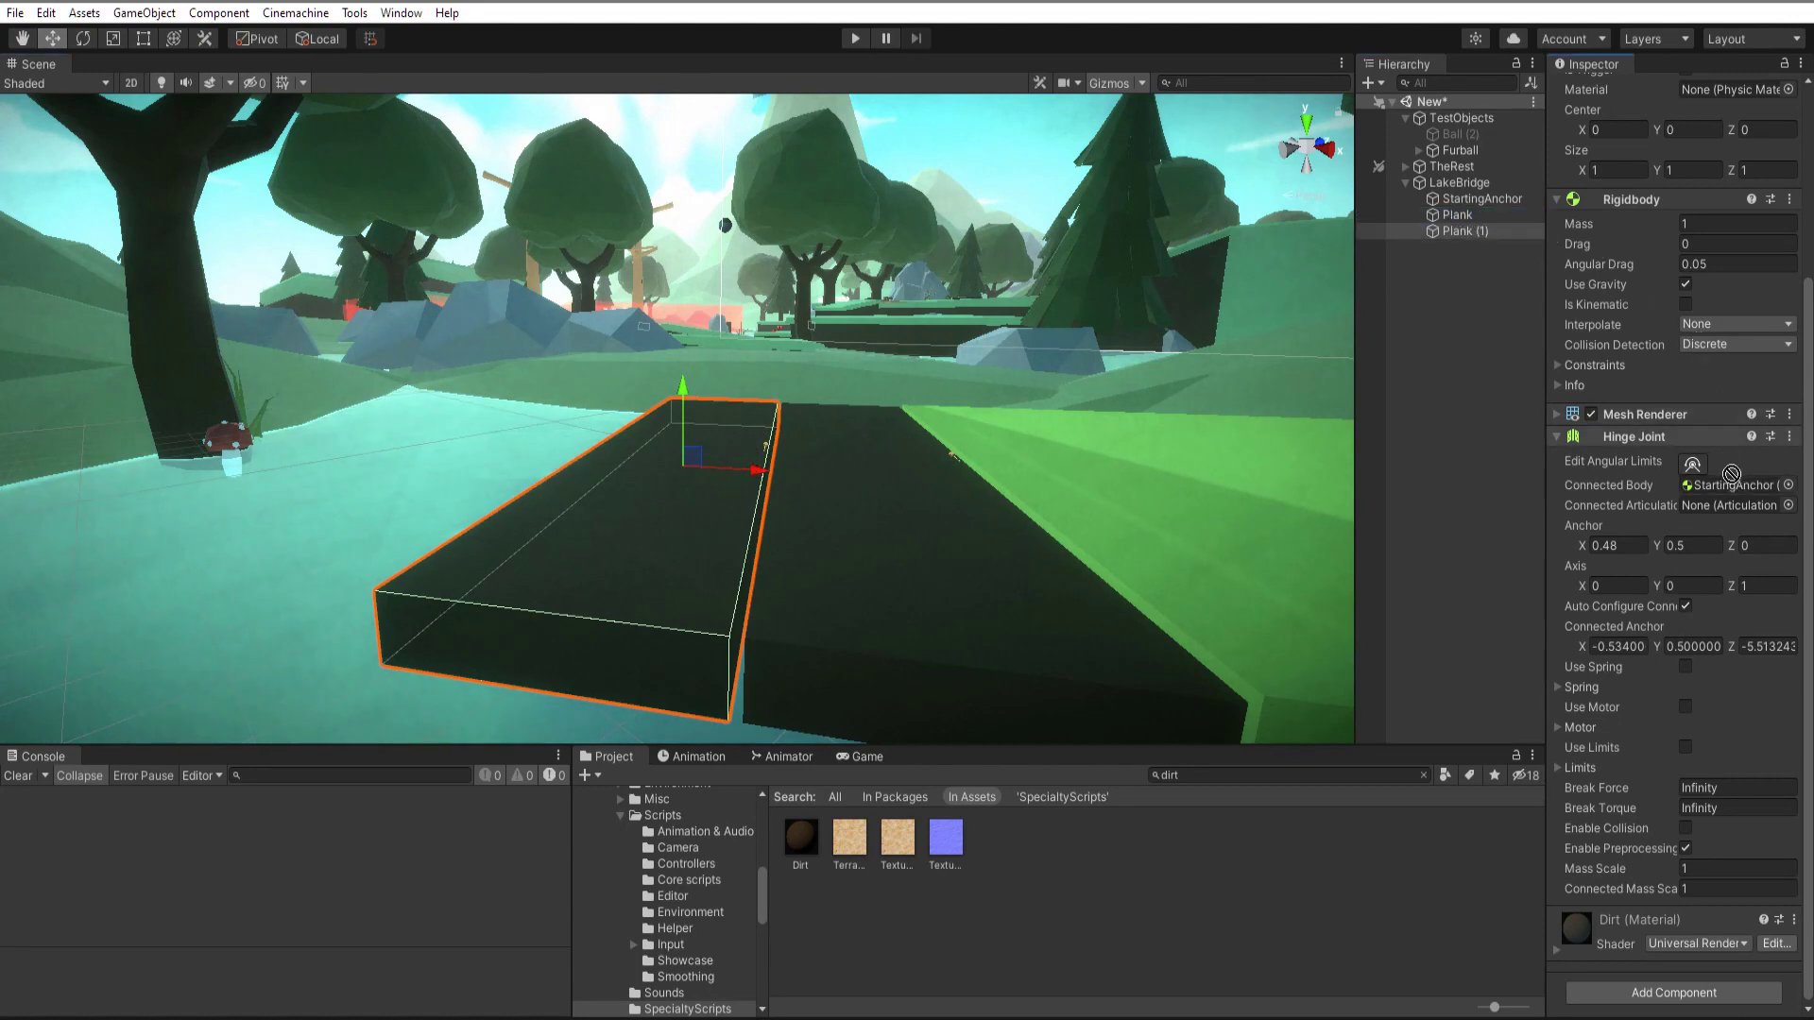
{"action": "left_click_drag", "start_coordinate": [1732, 474], "coordinate": [1725, 489]}
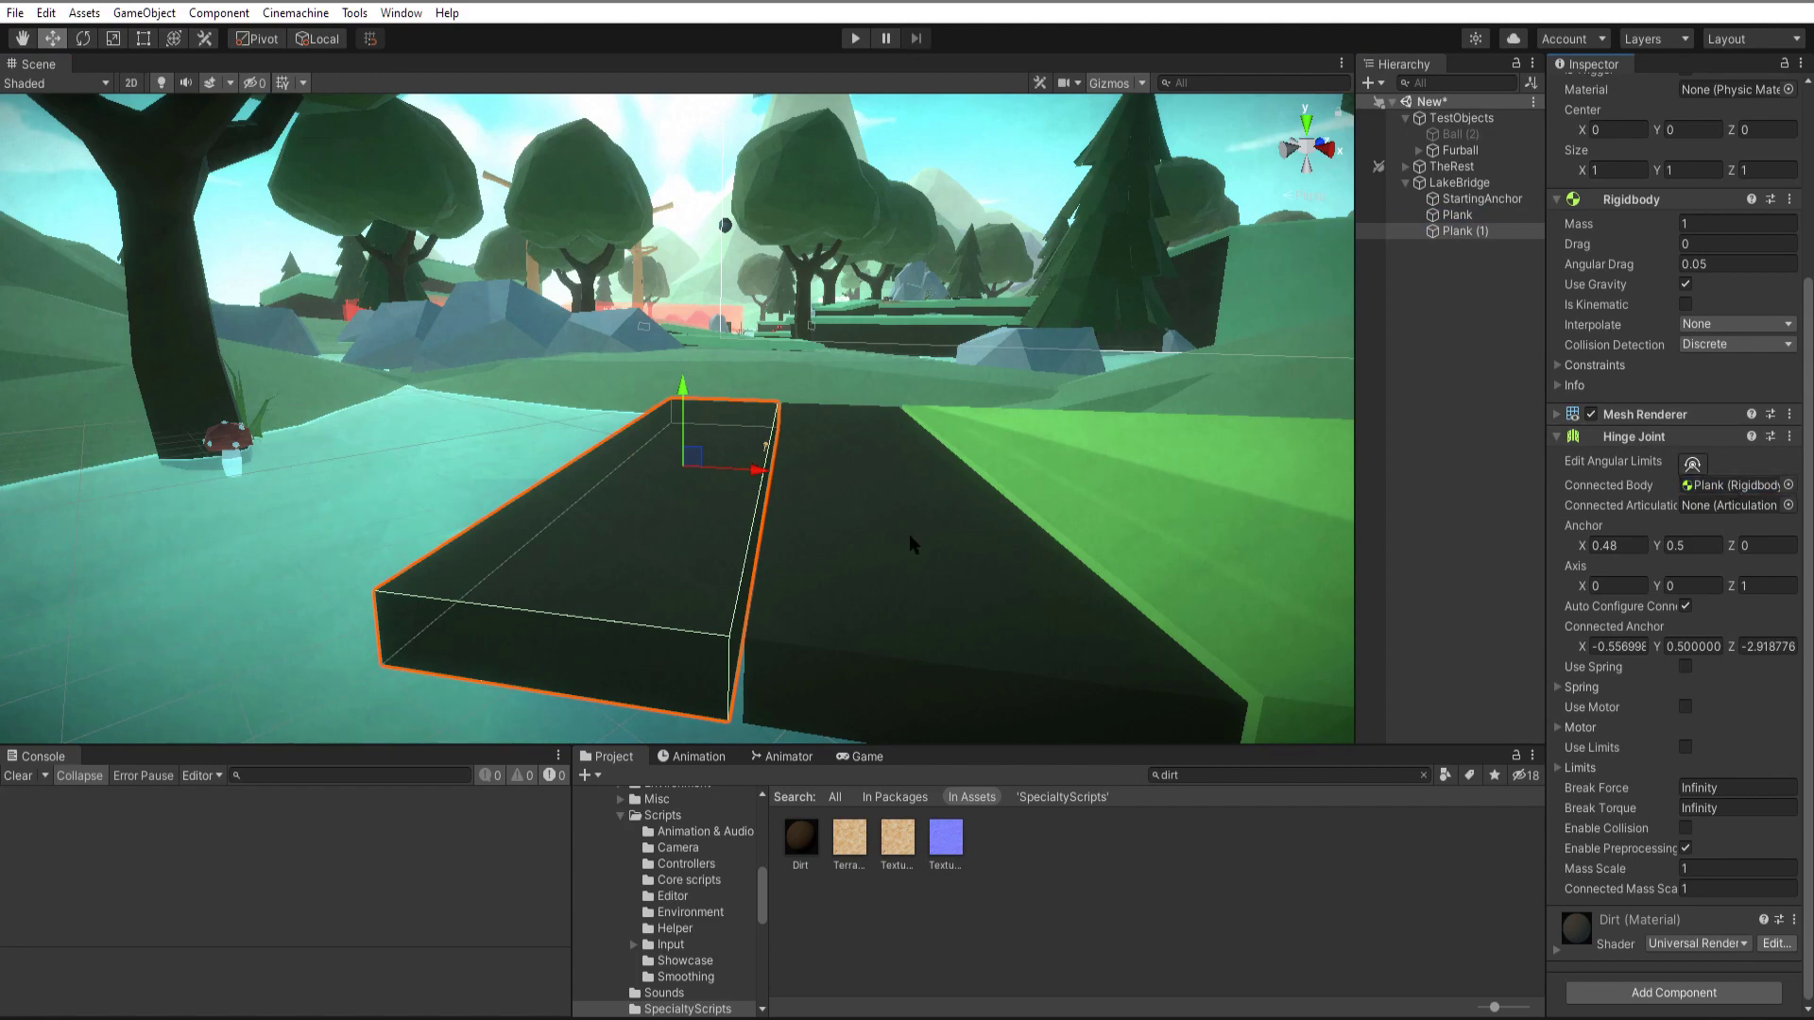
{"action": "key", "text": "ctrl+p"}
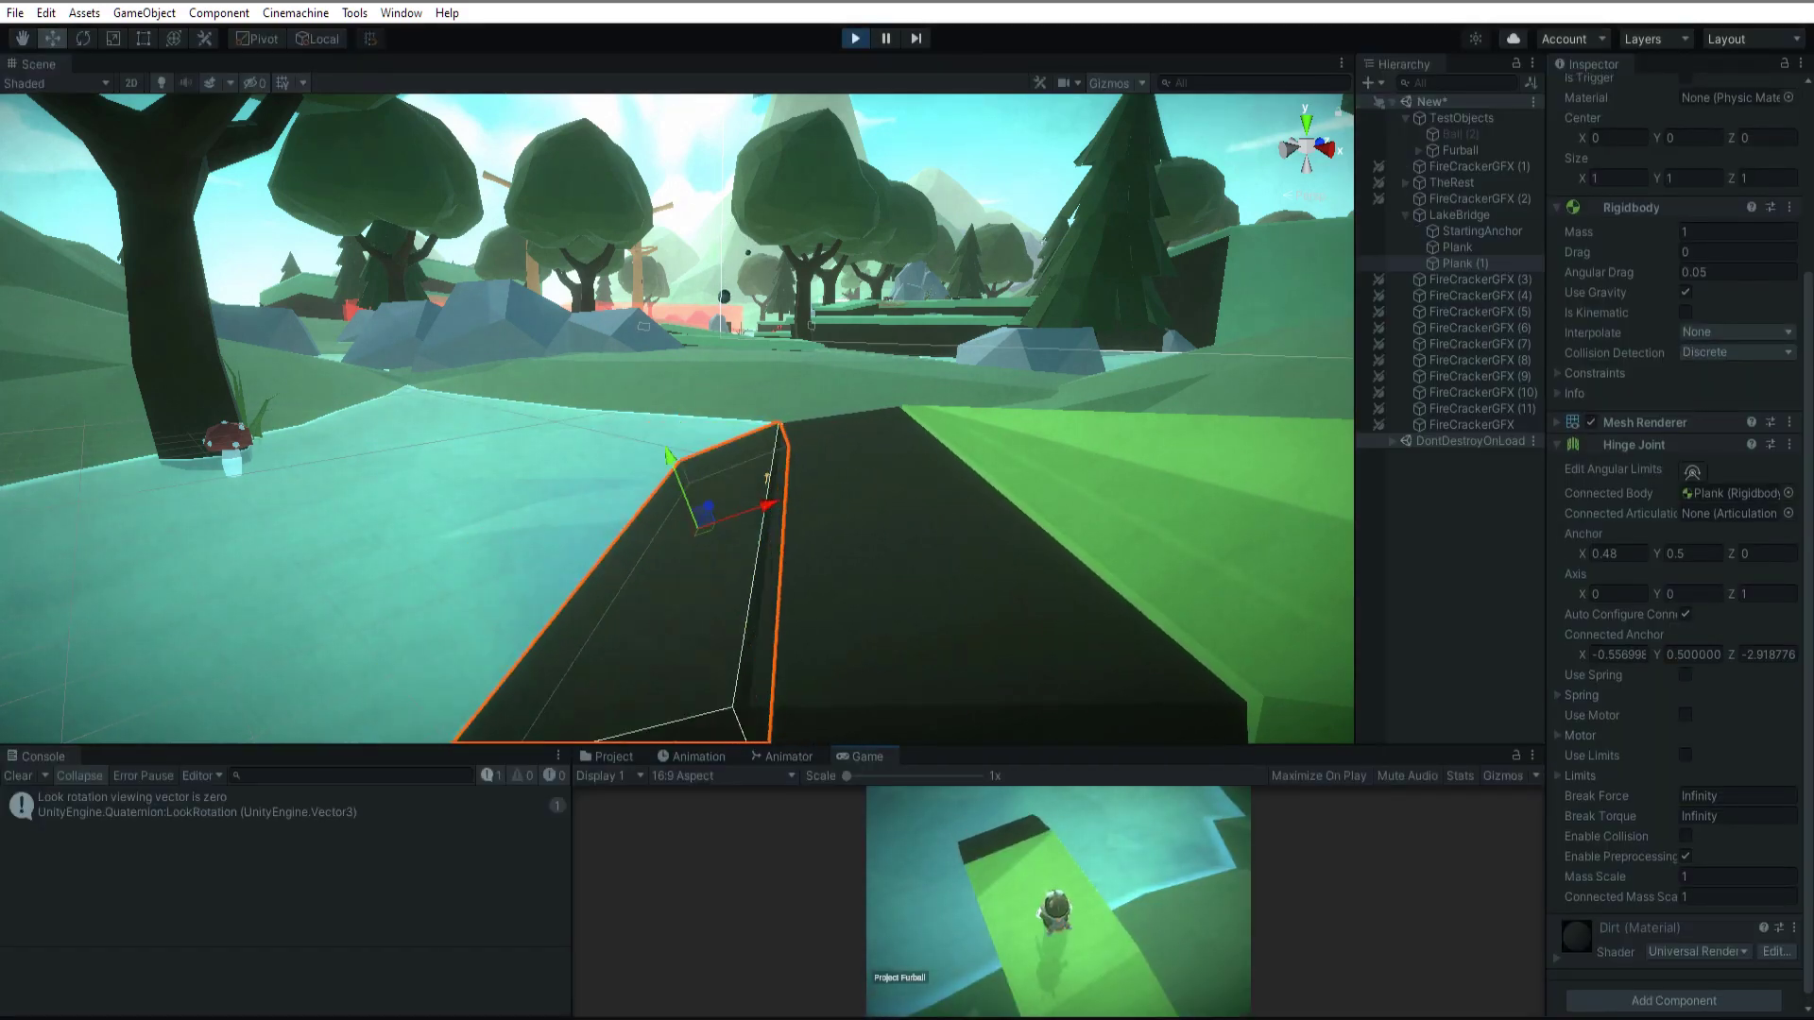
{"action": "key", "text": "ctrl+p"}
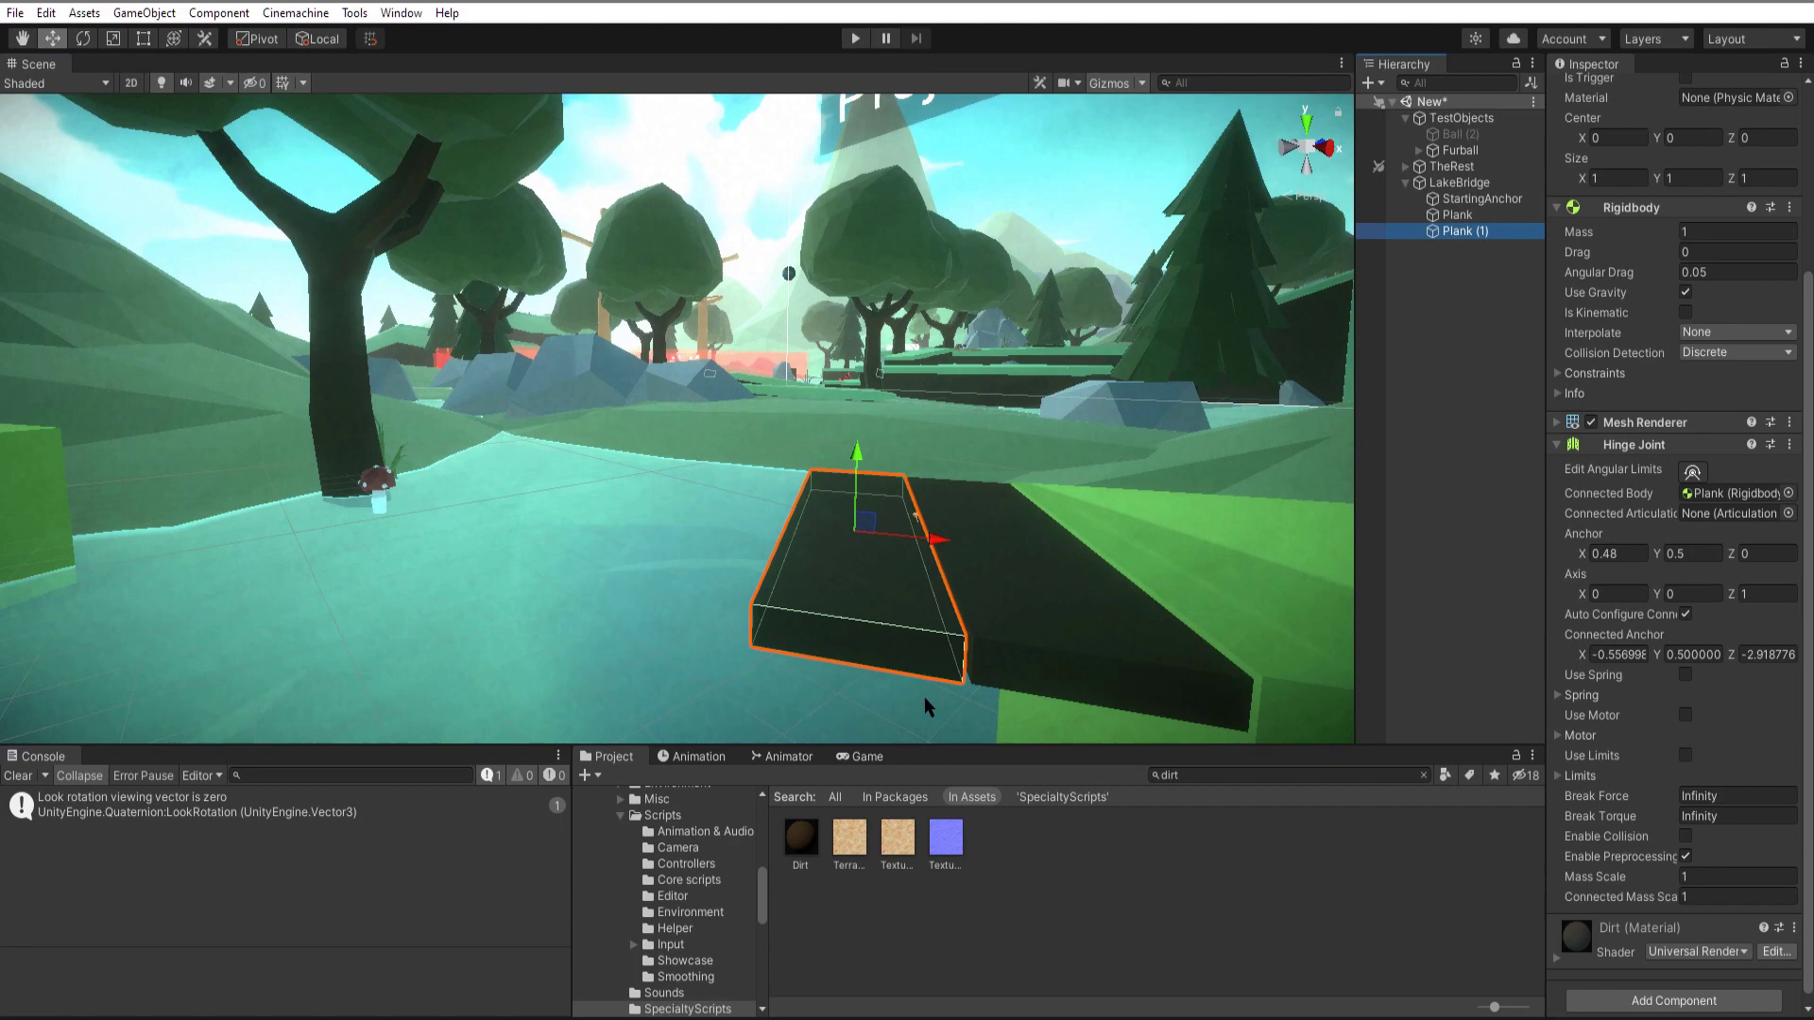
Duplicate Plank (1), place the copy beside it over the water, and set the copy's connected body to Plank (1).
{"action": "key", "text": "ctrl+d"}
{"action": "left_click_drag", "start_coordinate": [935, 540], "coordinate": [811, 527]}
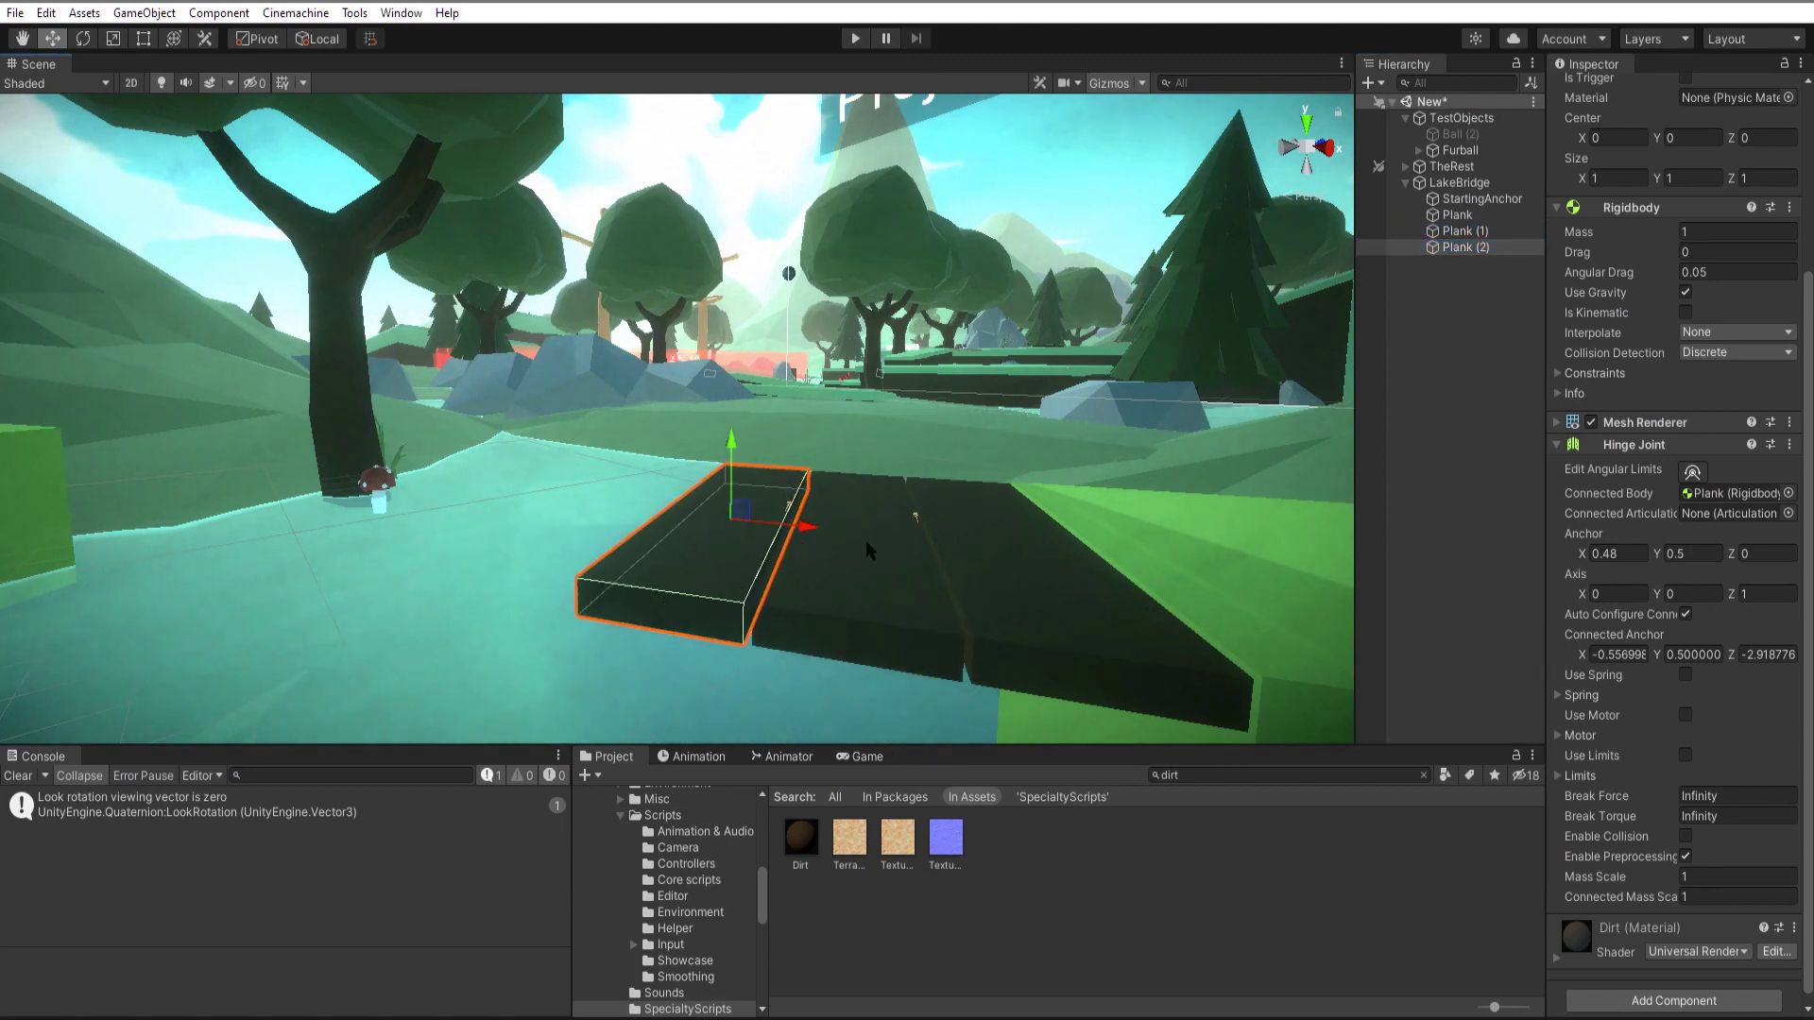
{"action": "left_click_drag", "start_coordinate": [1457, 230], "coordinate": [1719, 502]}
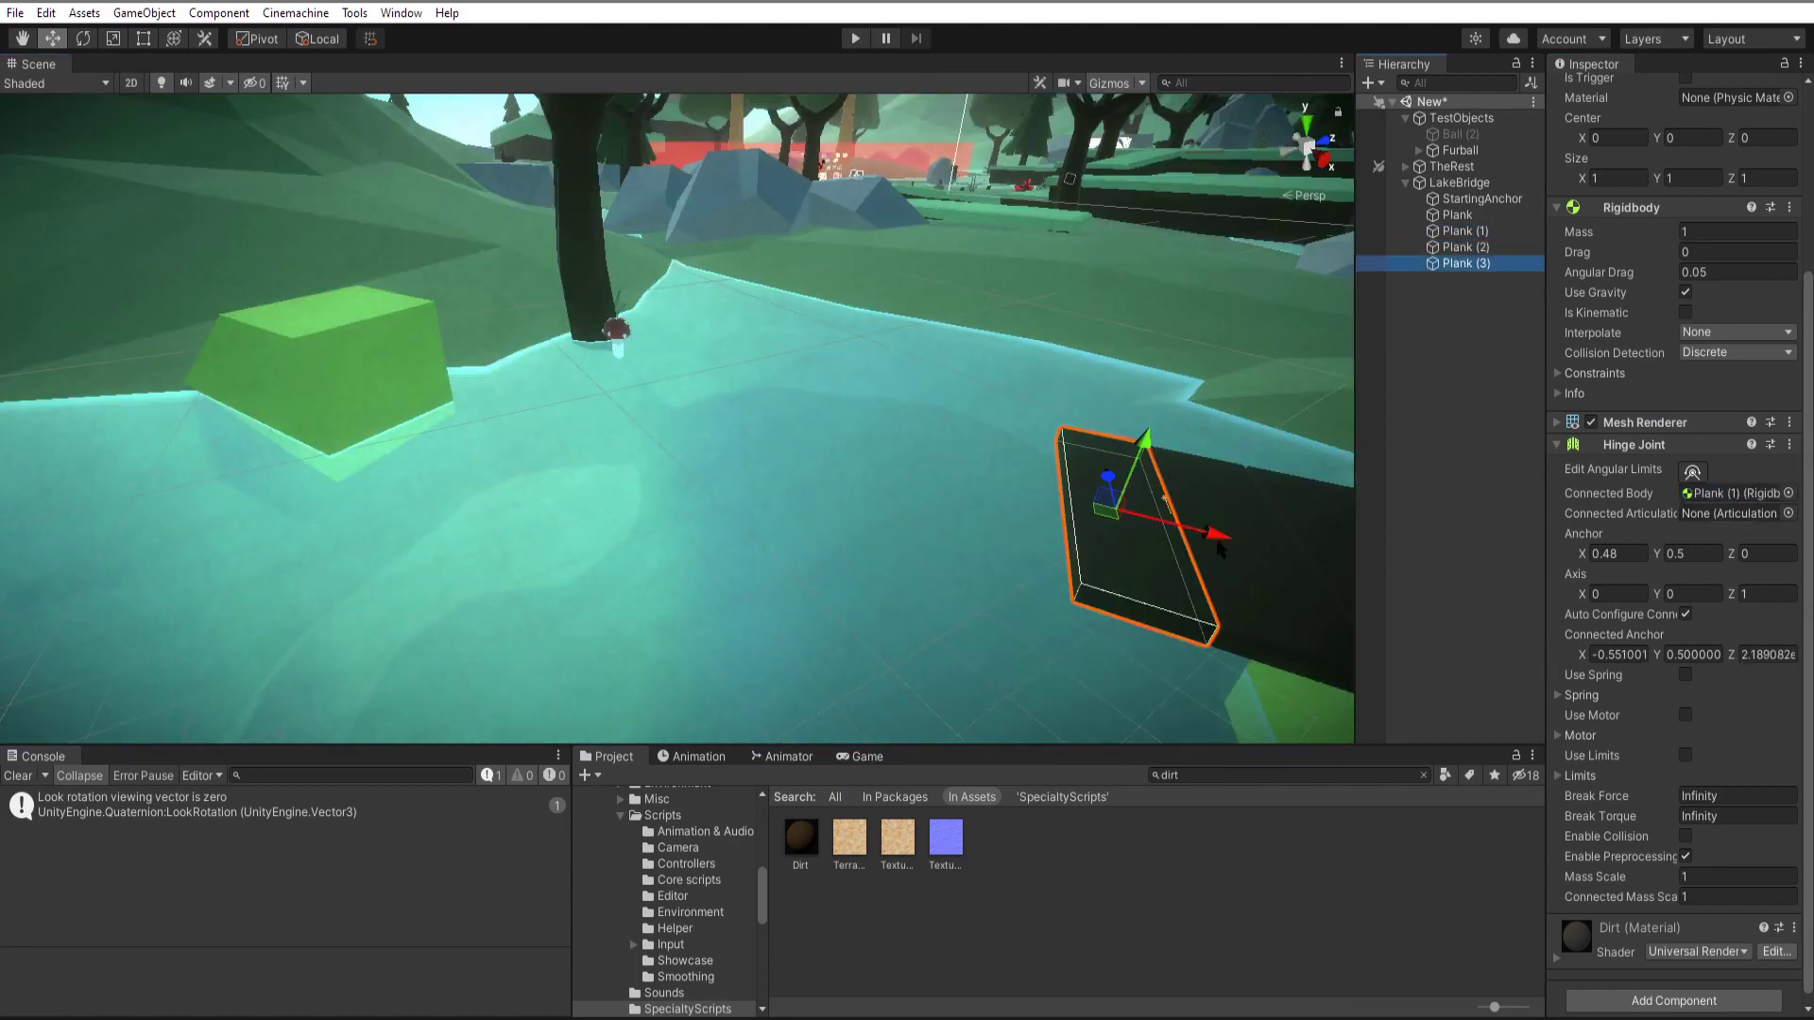
Extend the bridge with duplicates up to Plank (8), placing each one beside the previous plank across the lake.
{"action": "left_click_drag", "start_coordinate": [1197, 525], "coordinate": [928, 464]}
{"action": "key", "text": "ctrl+d"}
{"action": "key", "text": "ctrl+d"}
{"action": "left_click_drag", "start_coordinate": [928, 464], "coordinate": [735, 413]}
{"action": "key", "text": "ctrl+d"}
{"action": "key", "text": "ctrl+d"}
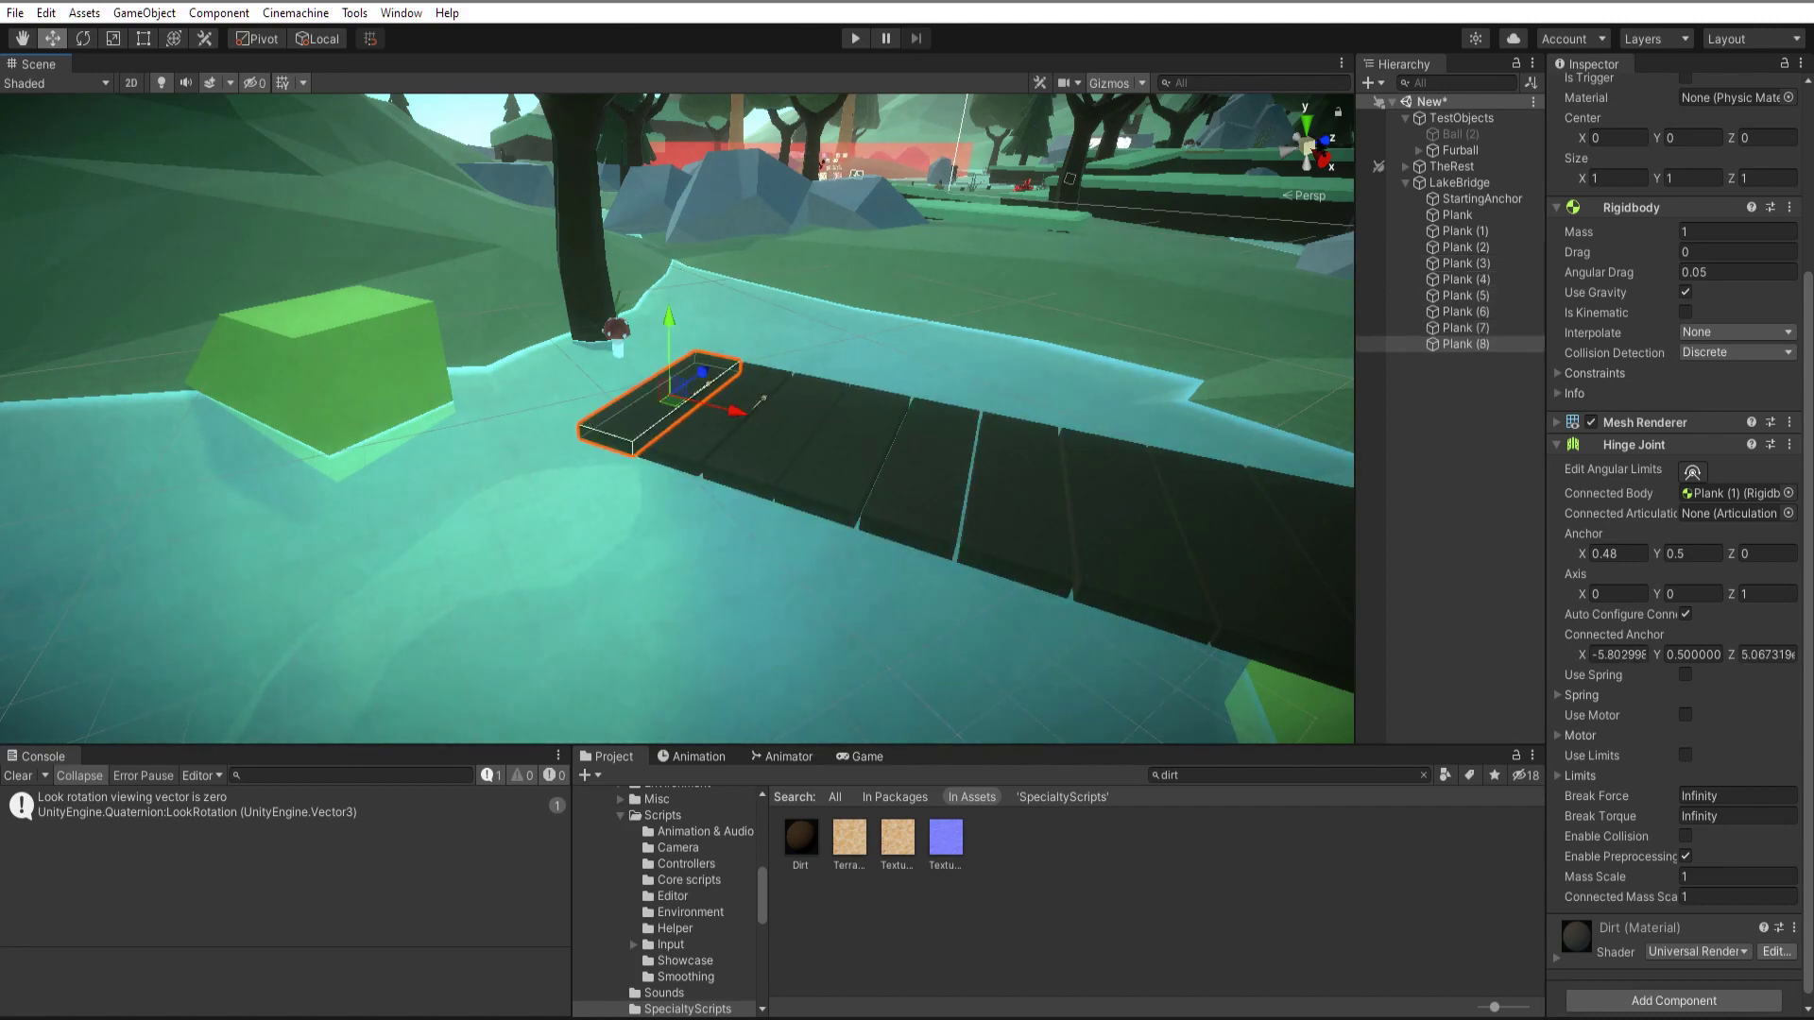
Add further plank duplicates up to Plank (16), lining them up side by side until the row reaches the far platform.
{"action": "right_click_drag", "start_coordinate": [767, 425], "coordinate": [927, 485]}
{"action": "key", "text": "ctrl+d"}
{"action": "left_click_drag", "start_coordinate": [1107, 404], "coordinate": [1001, 399]}
{"action": "key", "text": "ctrl+d"}
{"action": "left_click_drag", "start_coordinate": [1002, 399], "coordinate": [477, 370]}
{"action": "key", "text": "ctrl+d"}
{"action": "key", "text": "ctrl+d"}
{"action": "key", "text": "ctrl+d"}
{"action": "key", "text": "ctrl+d"}
{"action": "key", "text": "ctrl+d"}
{"action": "right_click_drag", "start_coordinate": [364, 501], "coordinate": [810, 442]}
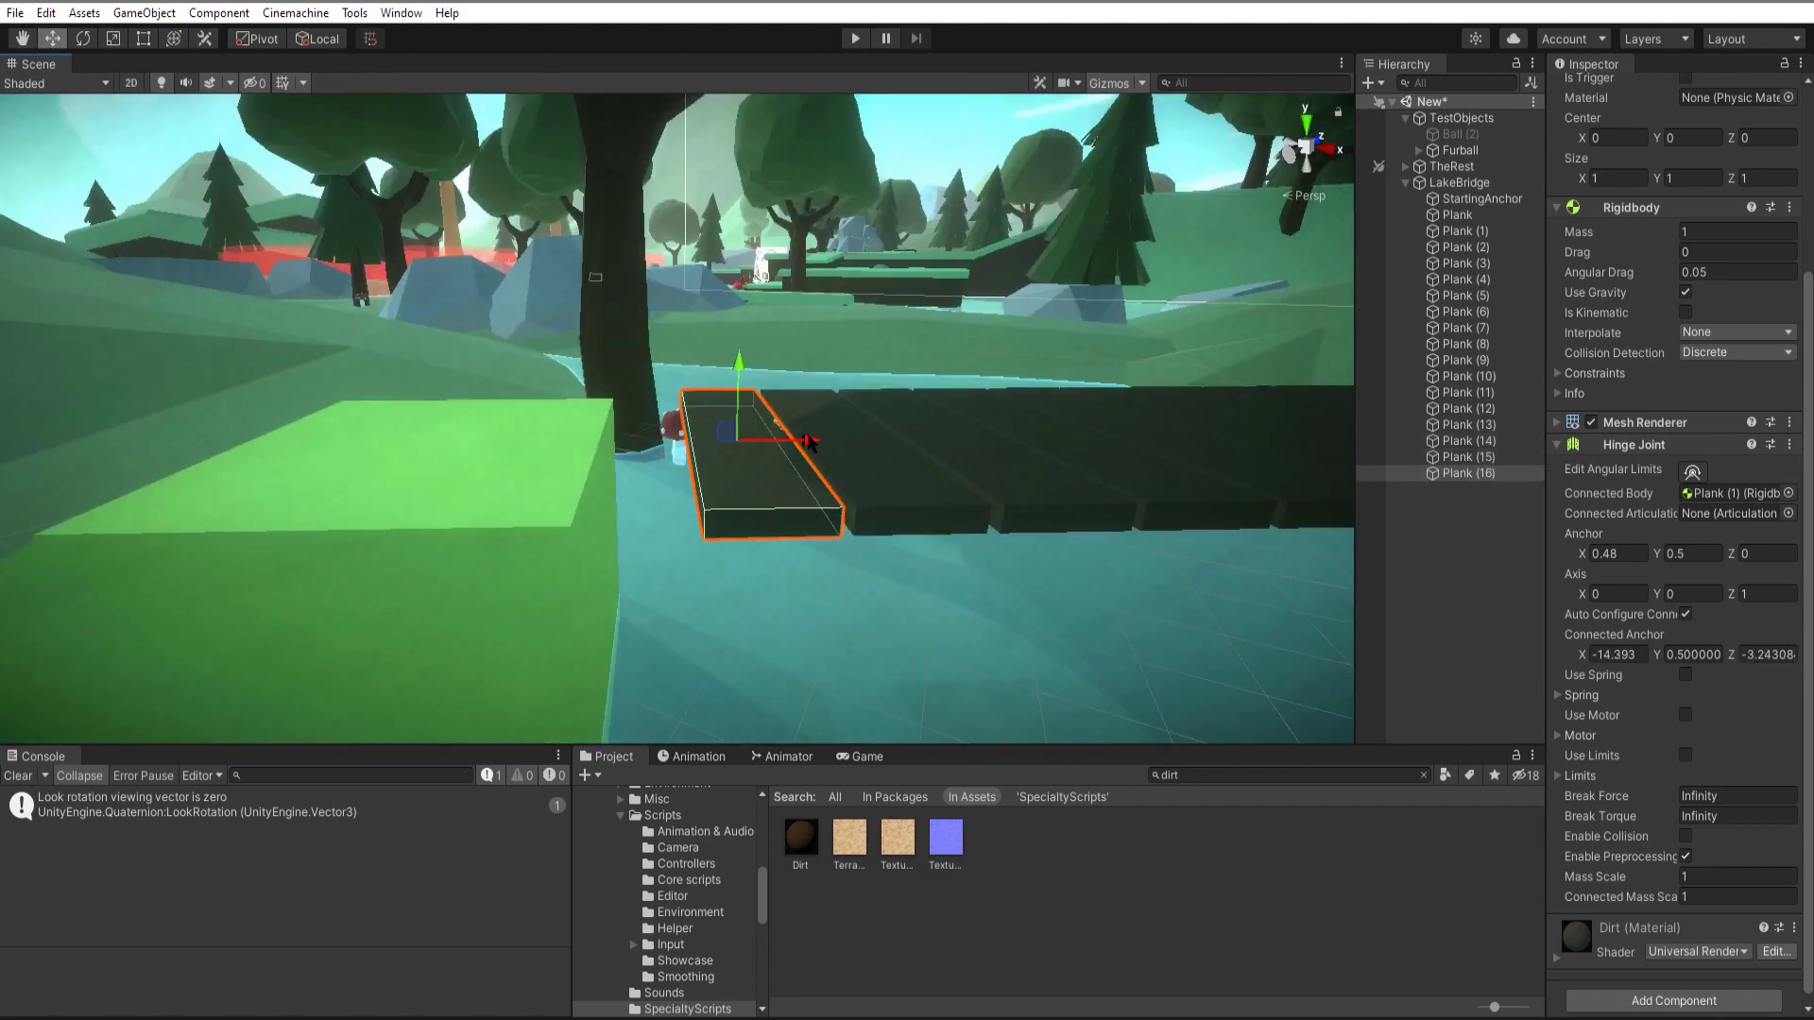
{"action": "left_click_drag", "start_coordinate": [805, 435], "coordinate": [708, 438]}
{"action": "right_click_drag", "start_coordinate": [692, 542], "coordinate": [825, 608]}
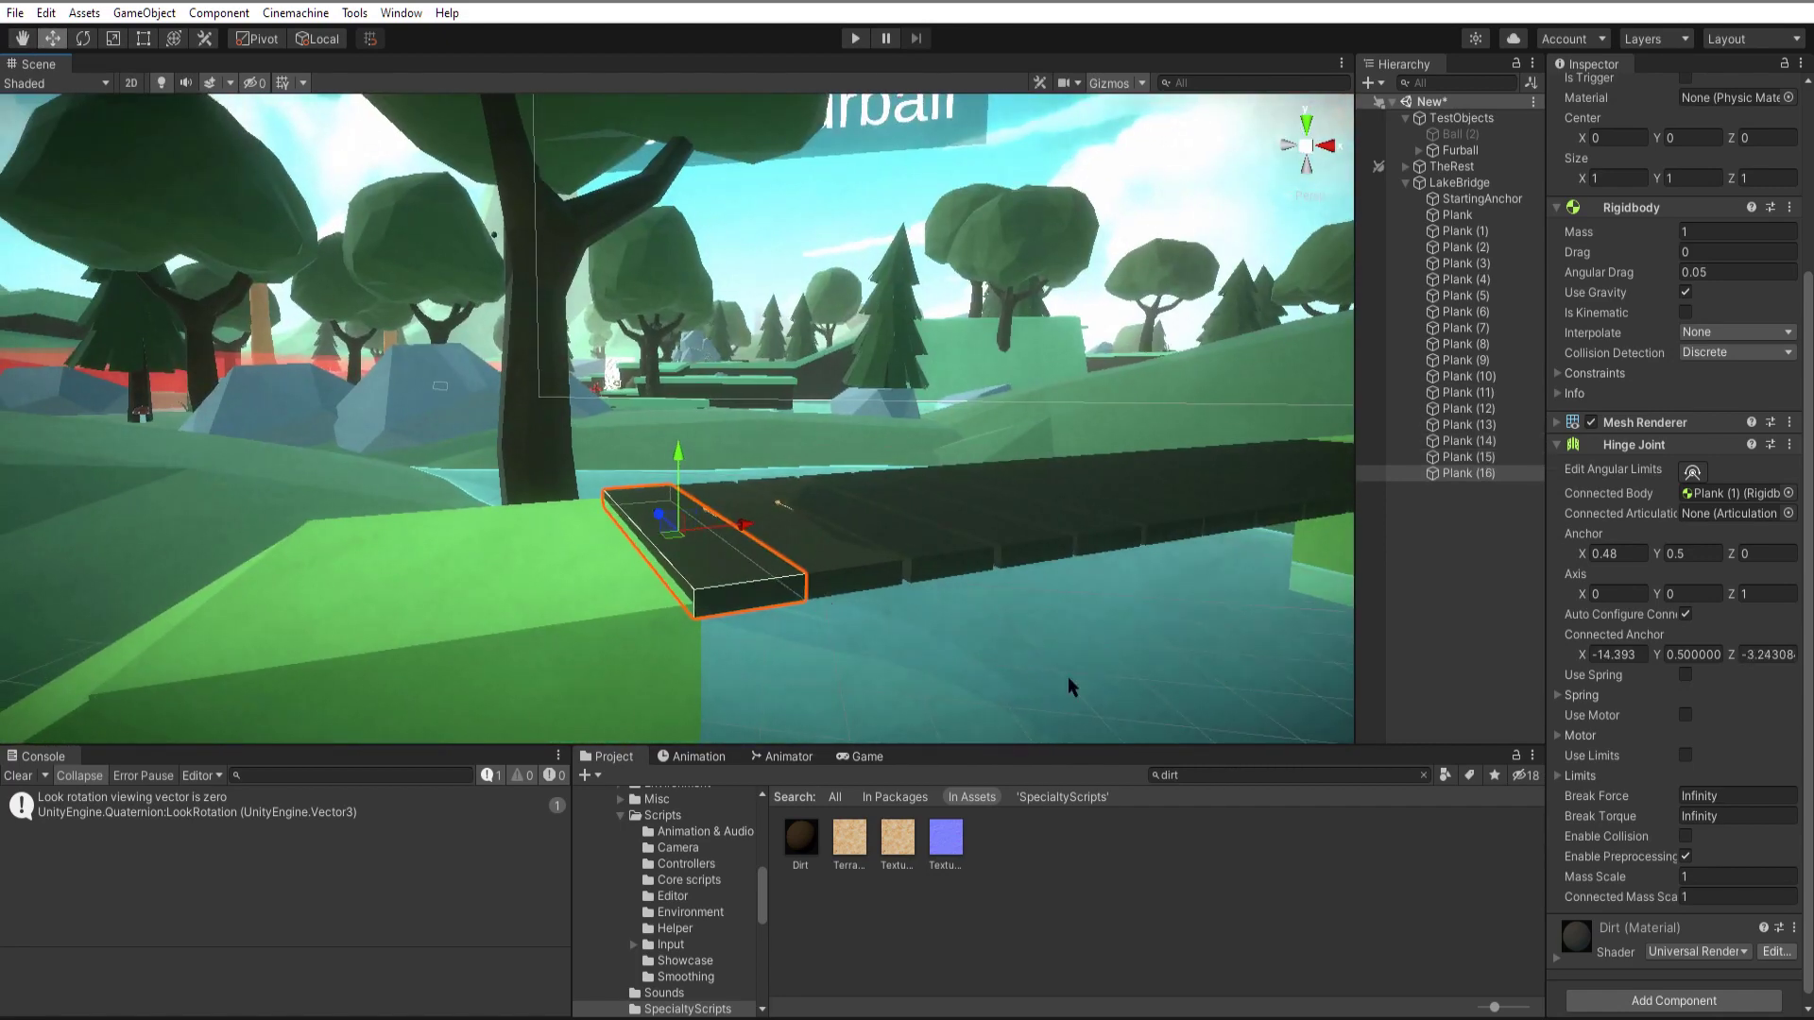
Working back from Plank (16), set each duplicated plank's hinge to use the preceding plank as its connected body.
{"action": "key", "text": "Up"}
{"action": "key", "text": "Up"}
{"action": "key", "text": "Up"}
{"action": "key", "text": "Up"}
{"action": "key", "text": "Up"}
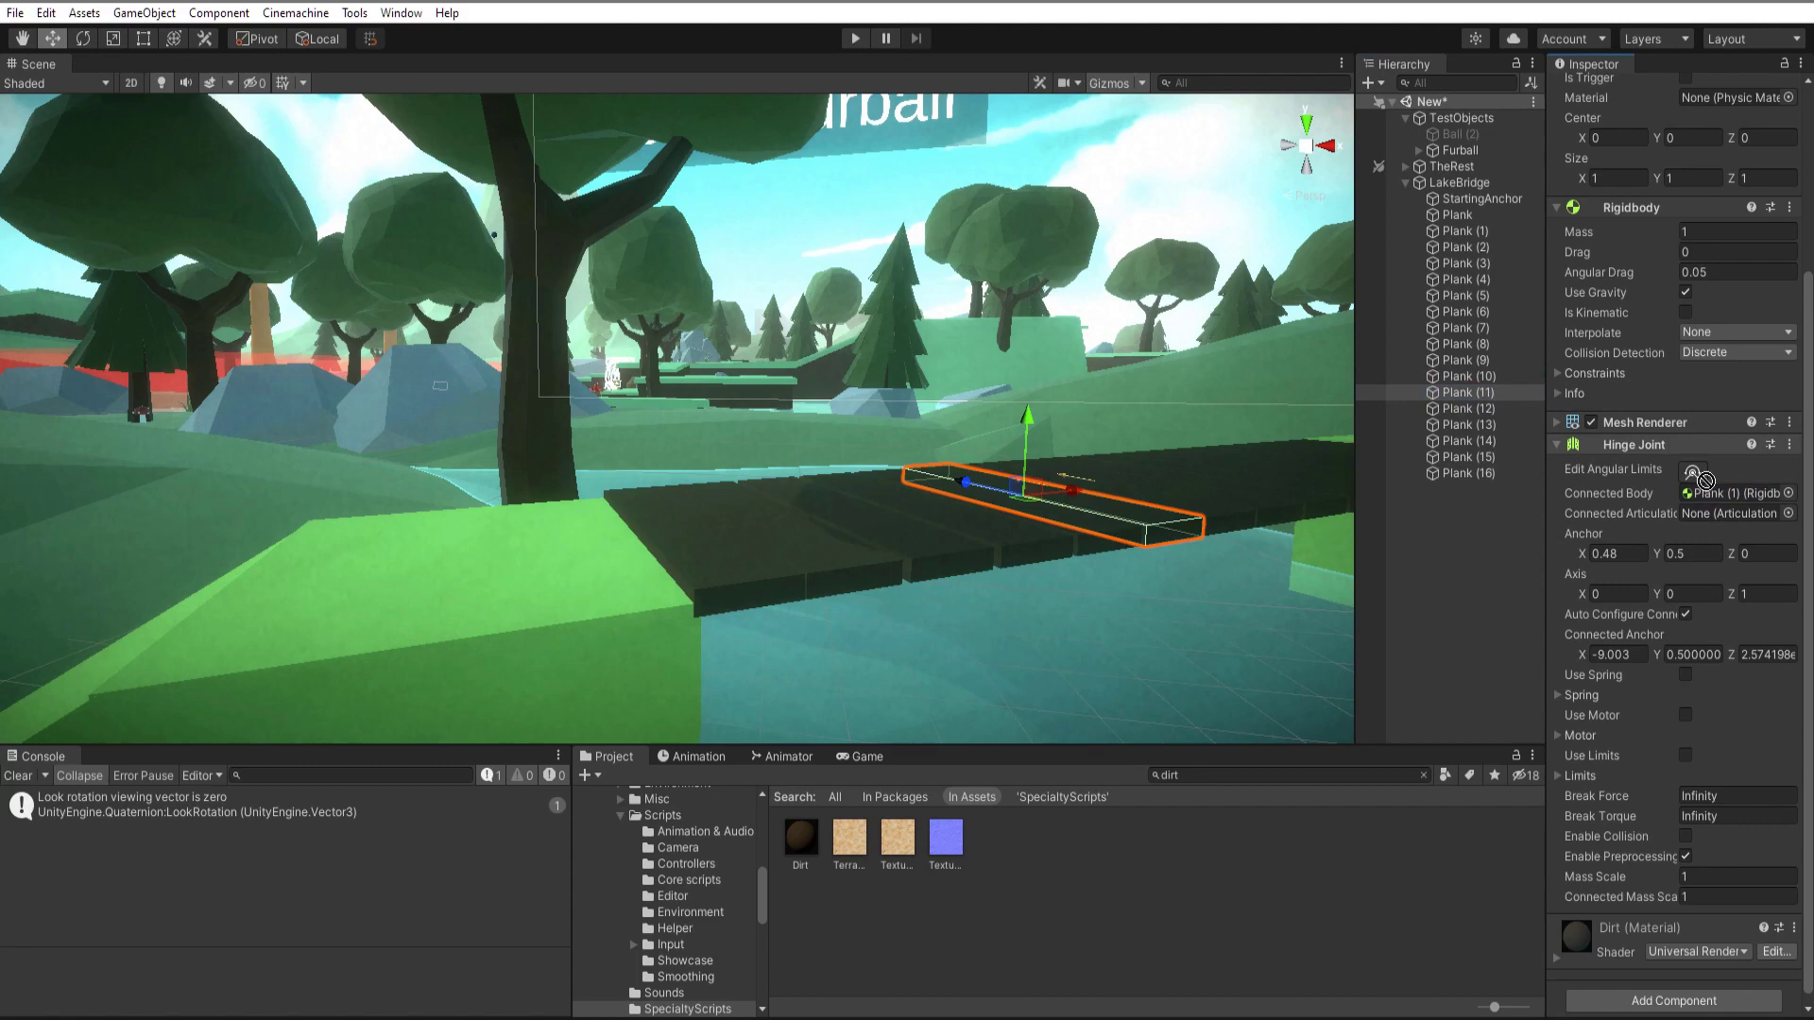
{"action": "key", "text": "Up"}
{"action": "key", "text": "Up"}
{"action": "key", "text": "Up"}
{"action": "key", "text": "Up"}
{"action": "key", "text": "Up"}
{"action": "key", "text": "Up"}
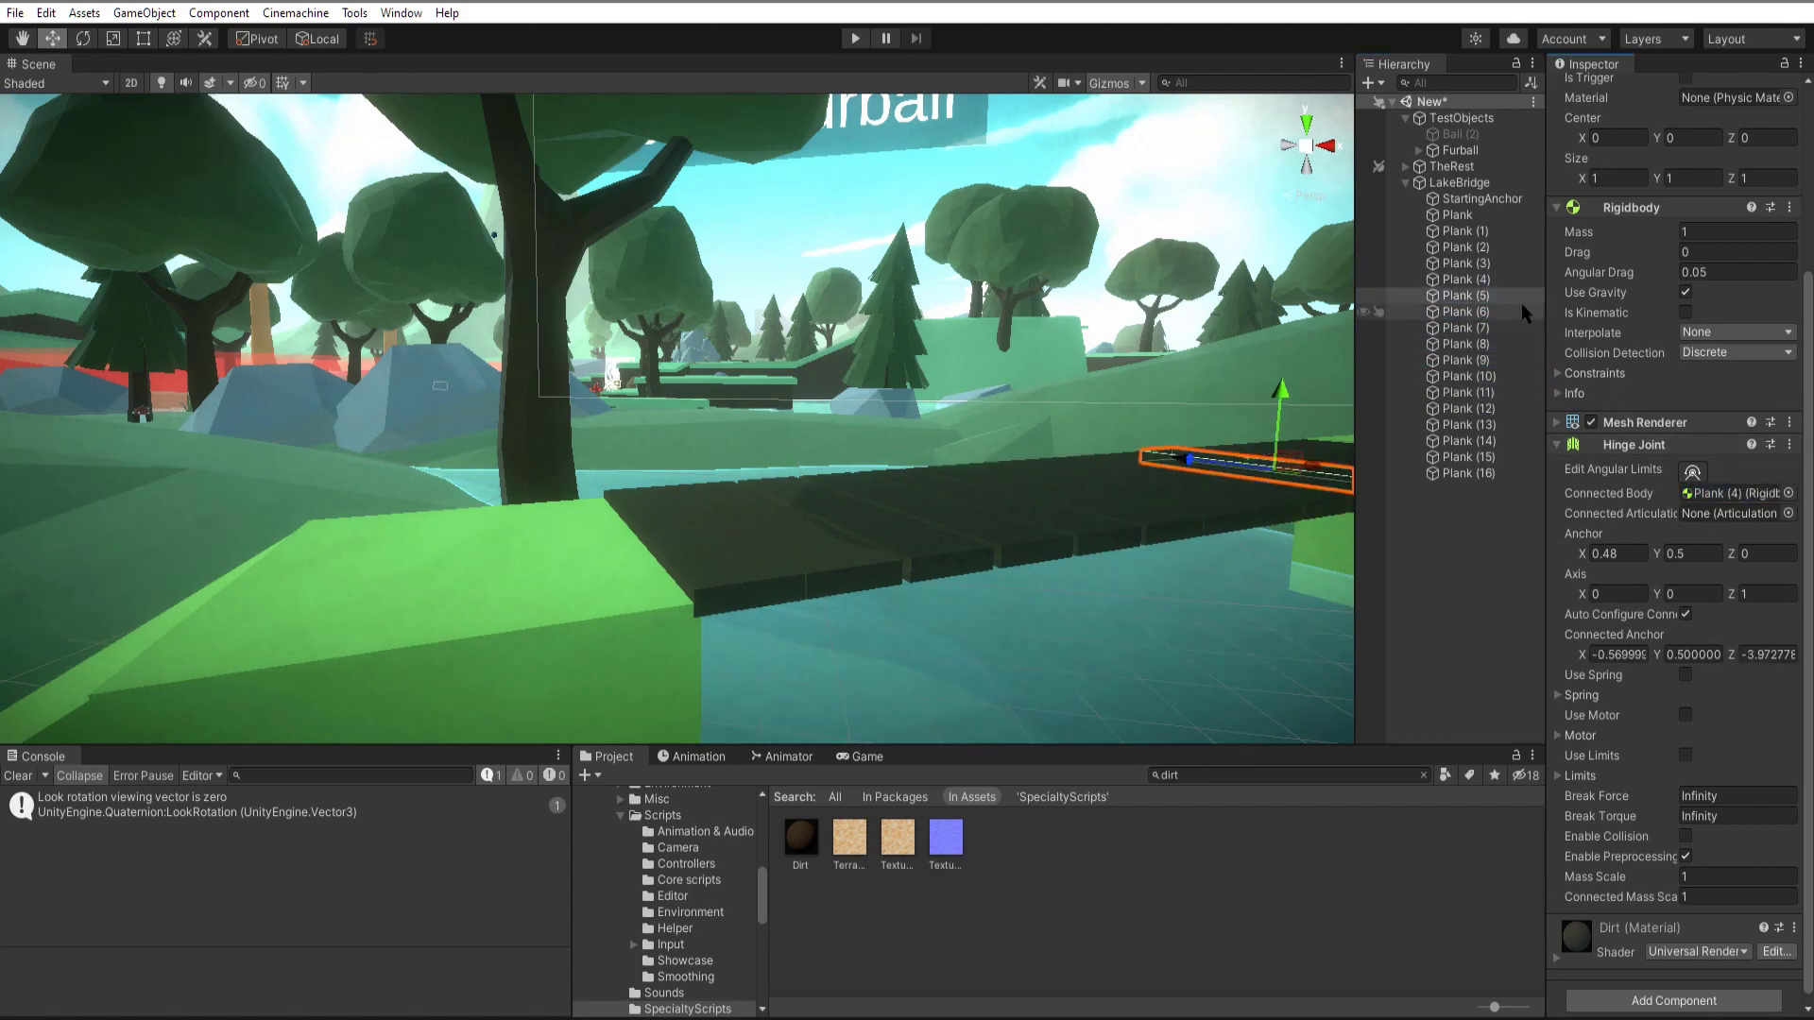
{"action": "key", "text": "Up"}
{"action": "key", "text": "Up"}
{"action": "key", "text": "Up"}
{"action": "key", "text": "Up"}
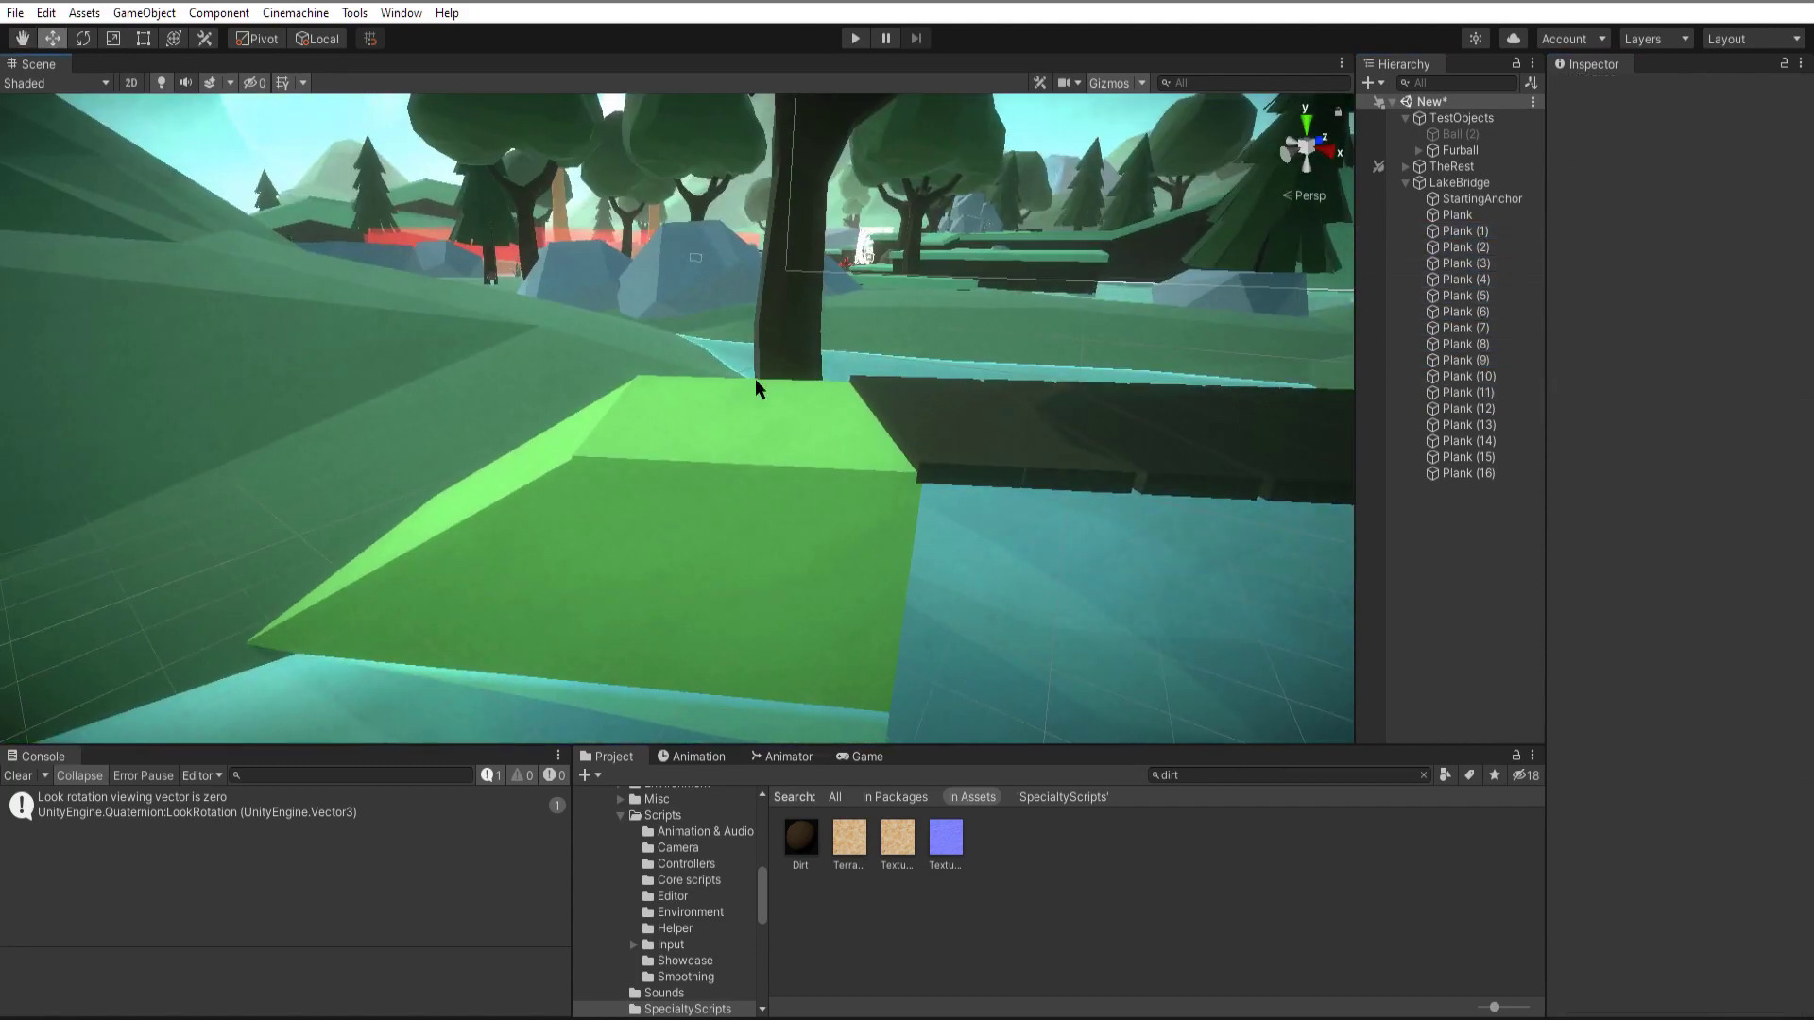
Move the green platform cubes on the far bank so they line up with the end of the bridge.
{"action": "left_click", "coordinate": [828, 542]}
{"action": "left_click", "coordinate": [562, 557], "text": "ctrl"}
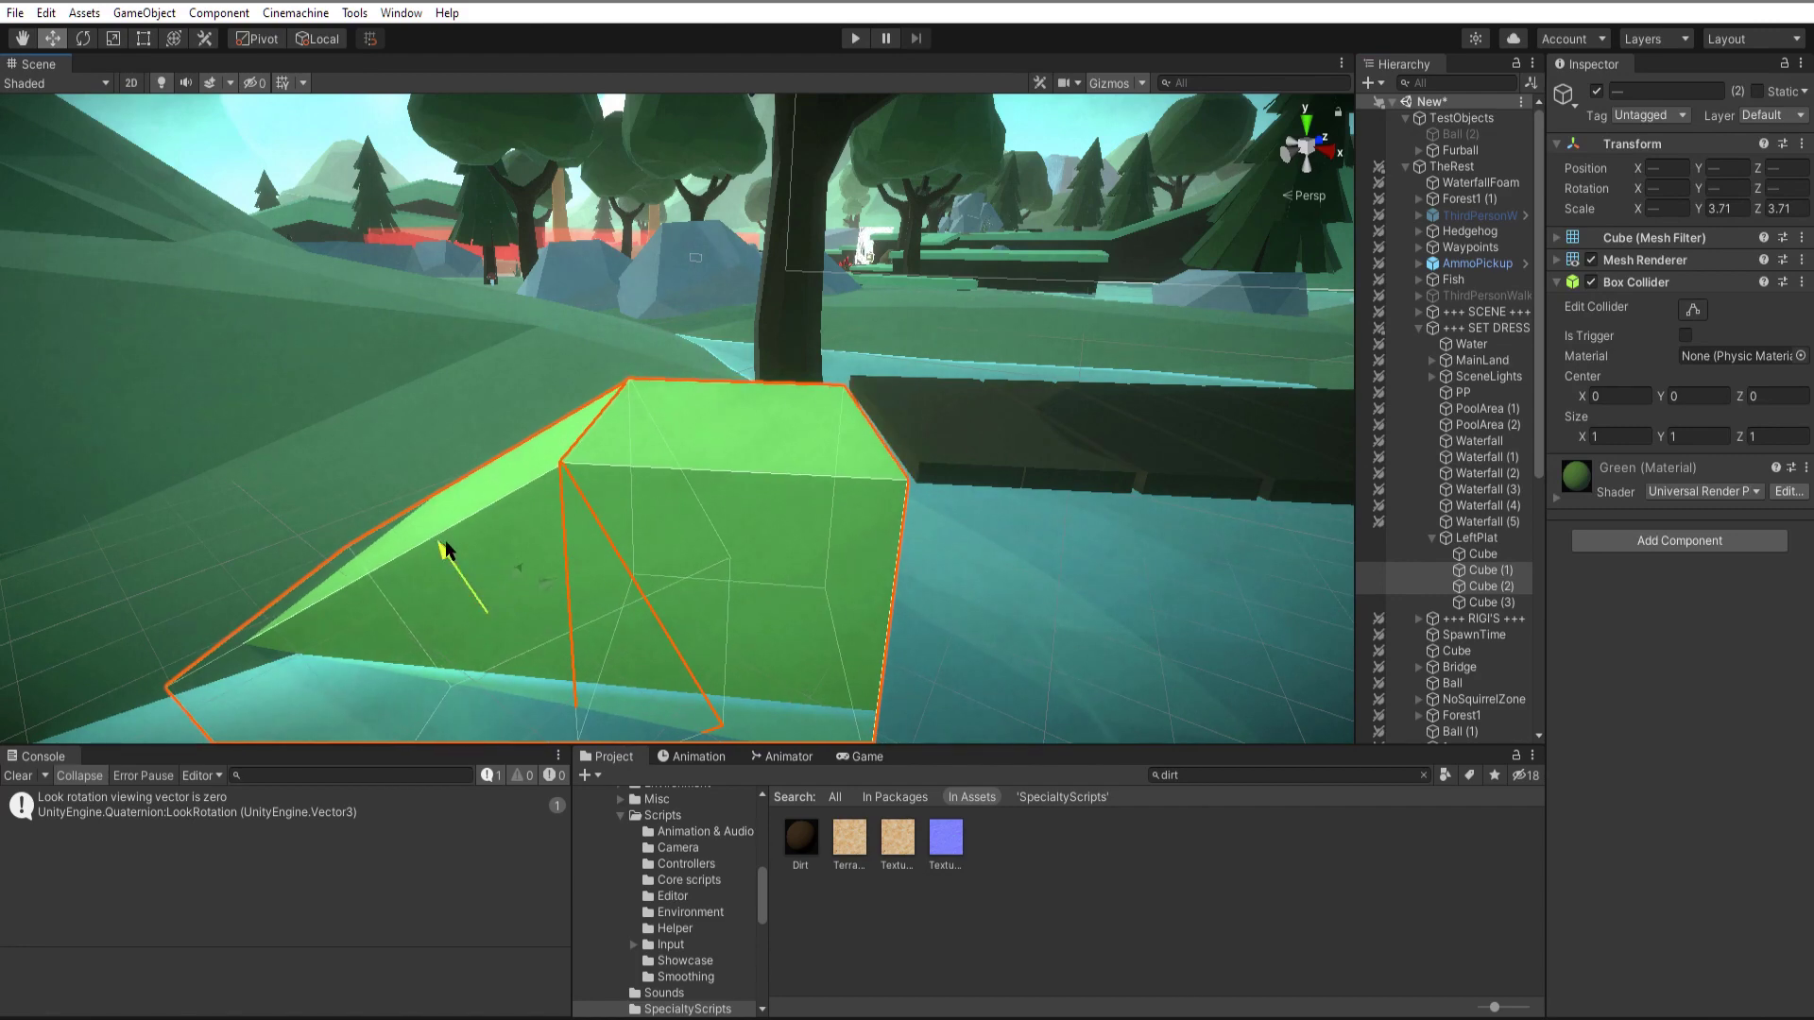
{"action": "left_click_drag", "start_coordinate": [445, 542], "coordinate": [438, 532]}
{"action": "left_click_drag", "start_coordinate": [534, 571], "coordinate": [550, 569]}
{"action": "left_click_drag", "start_coordinate": [456, 527], "coordinate": [452, 532]}
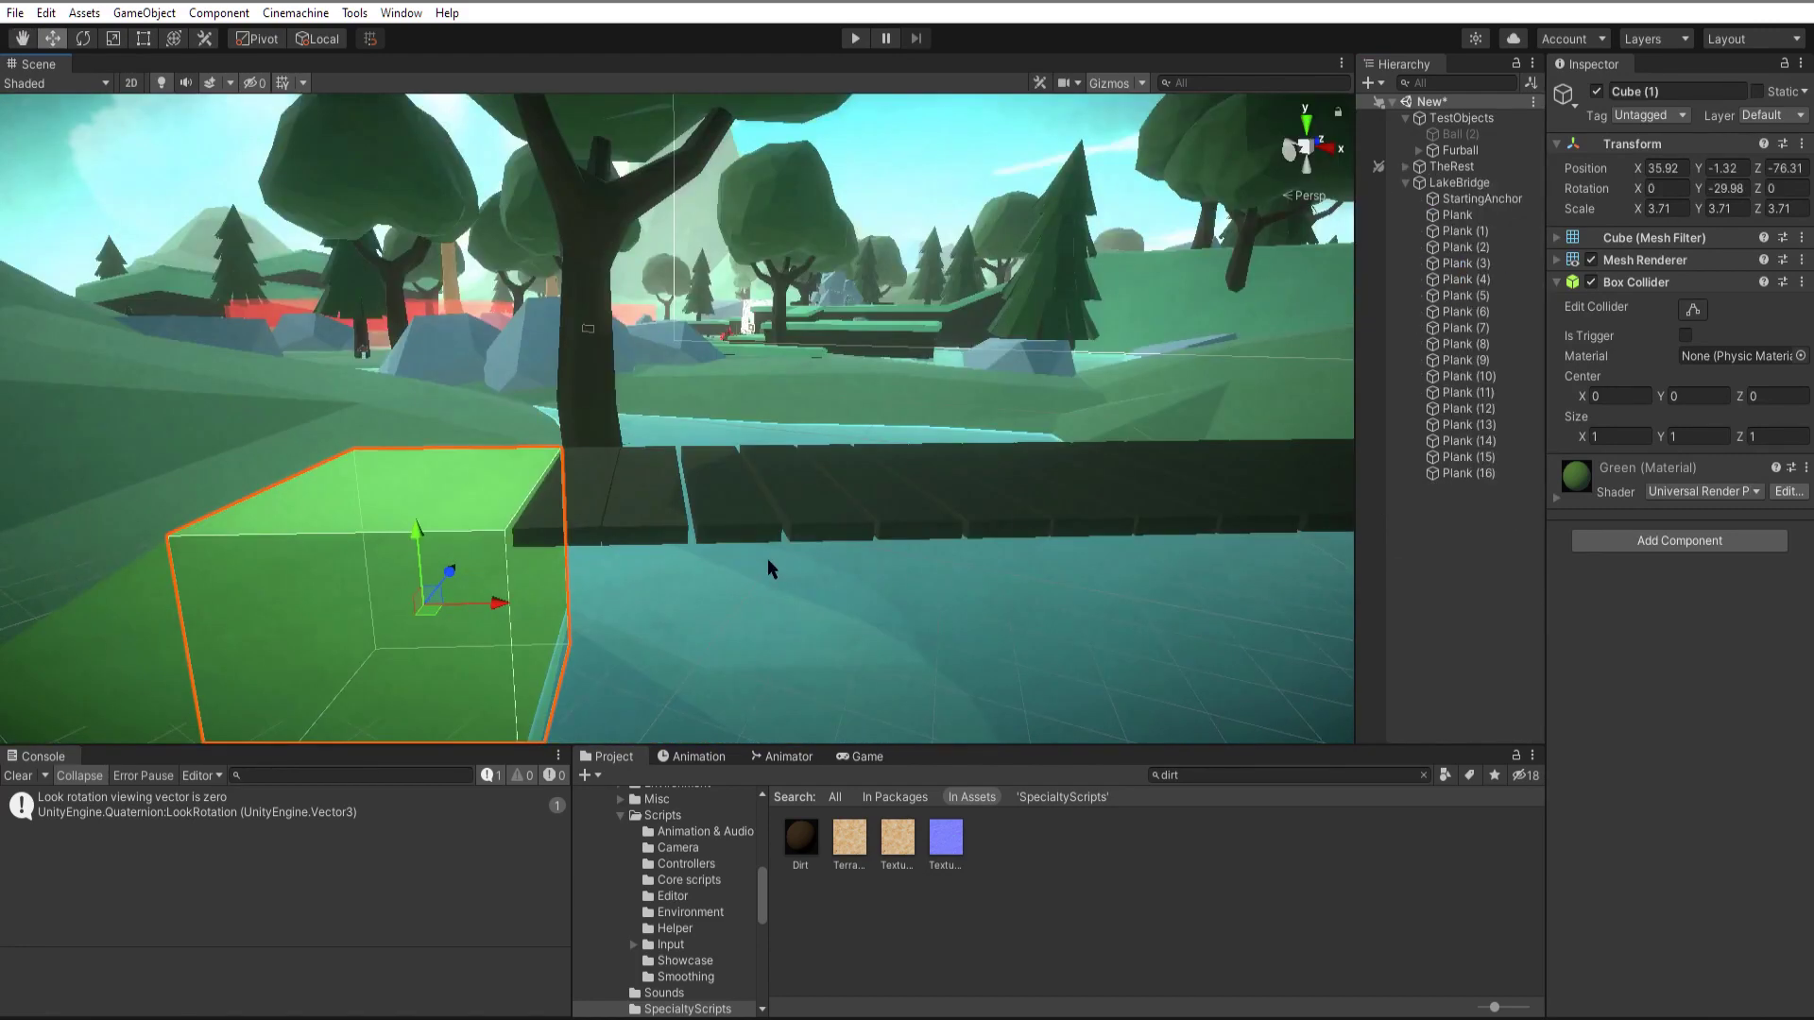
Duplicate StartingAnchor and move the copy to X -9.5, inside the far platform beside the last plank.
{"action": "right_click_drag", "start_coordinate": [767, 560], "coordinate": [802, 582]}
{"action": "key", "text": "d"}
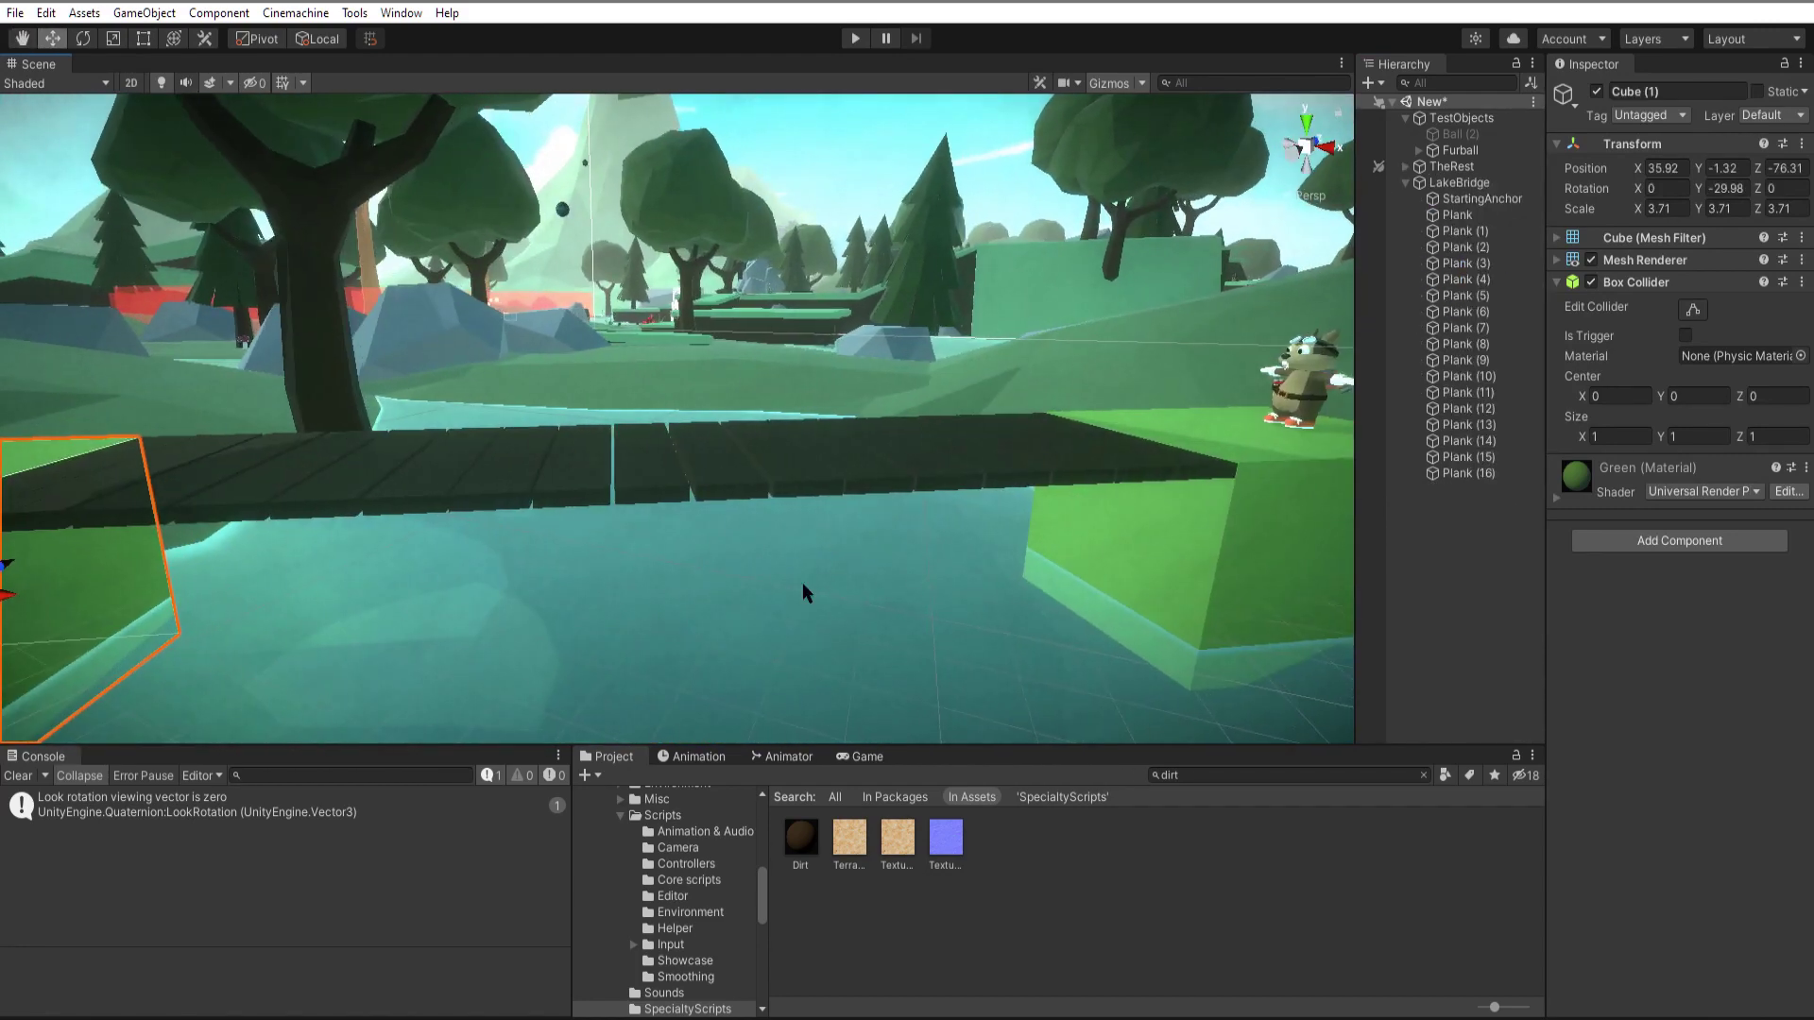
{"action": "left_click", "coordinate": [1481, 198]}
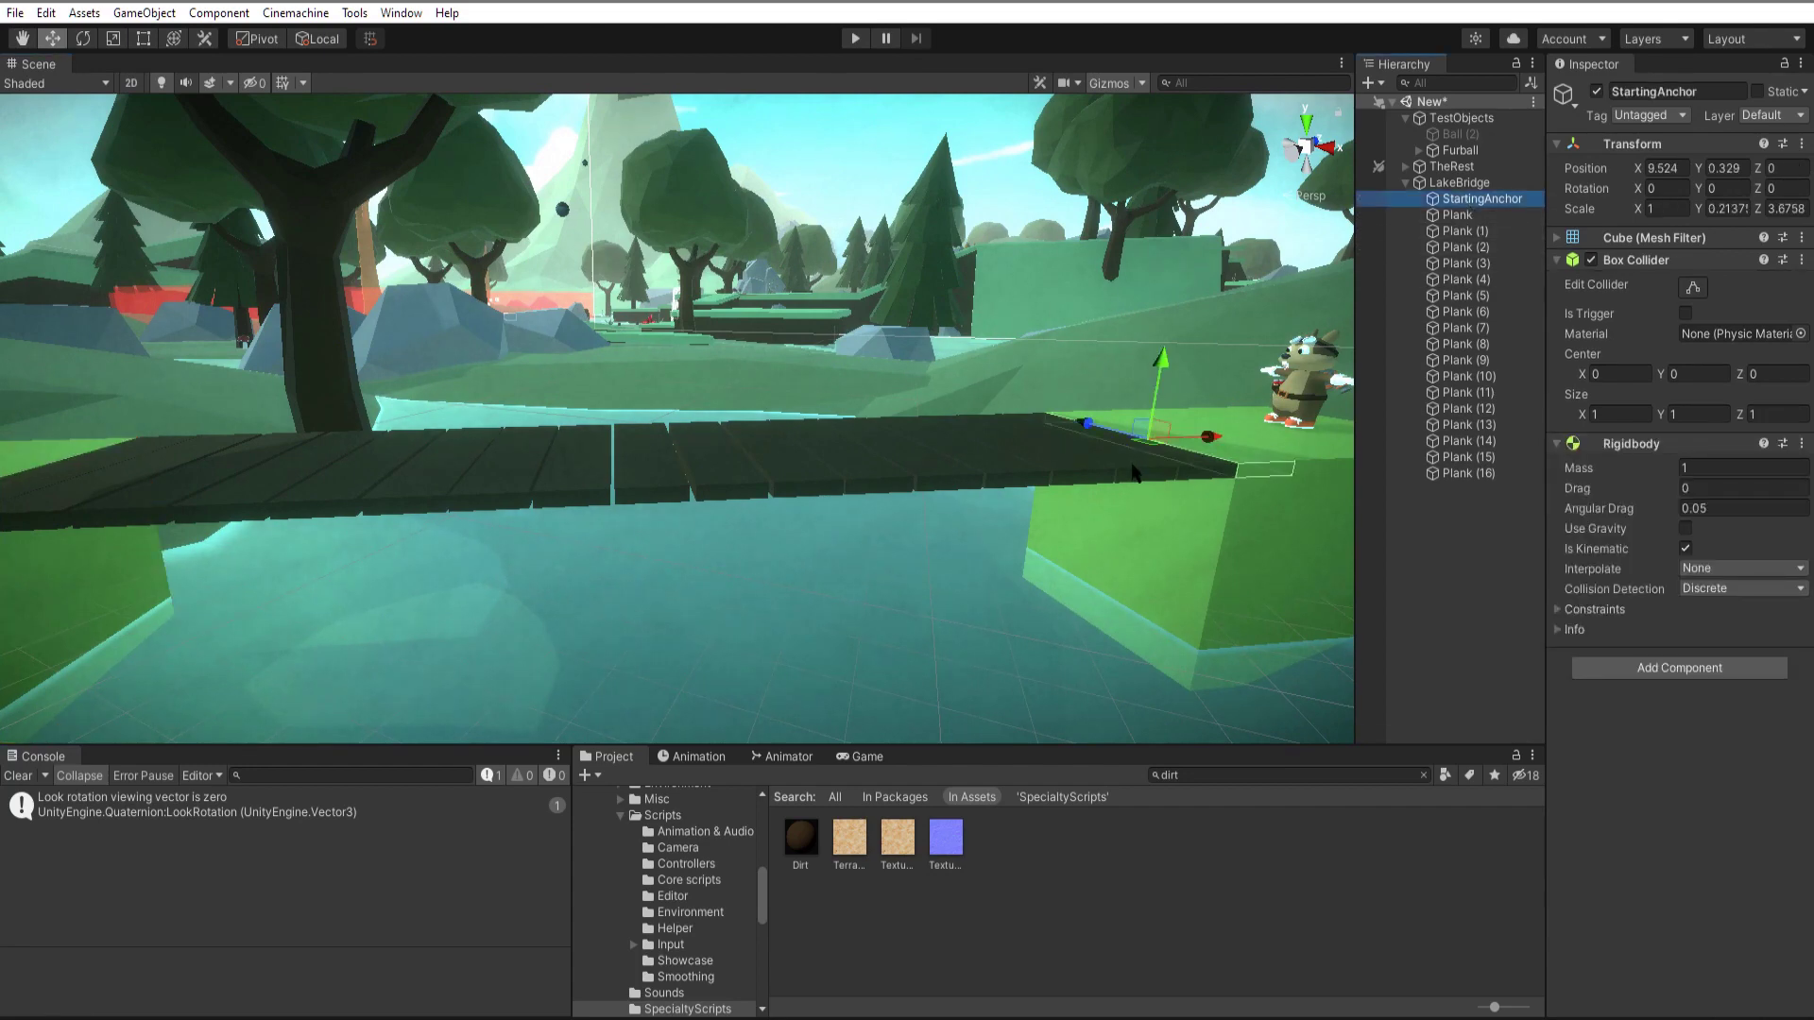
{"action": "right_click_drag", "start_coordinate": [1134, 472], "coordinate": [1116, 492]}
{"action": "key", "text": "ctrl+d"}
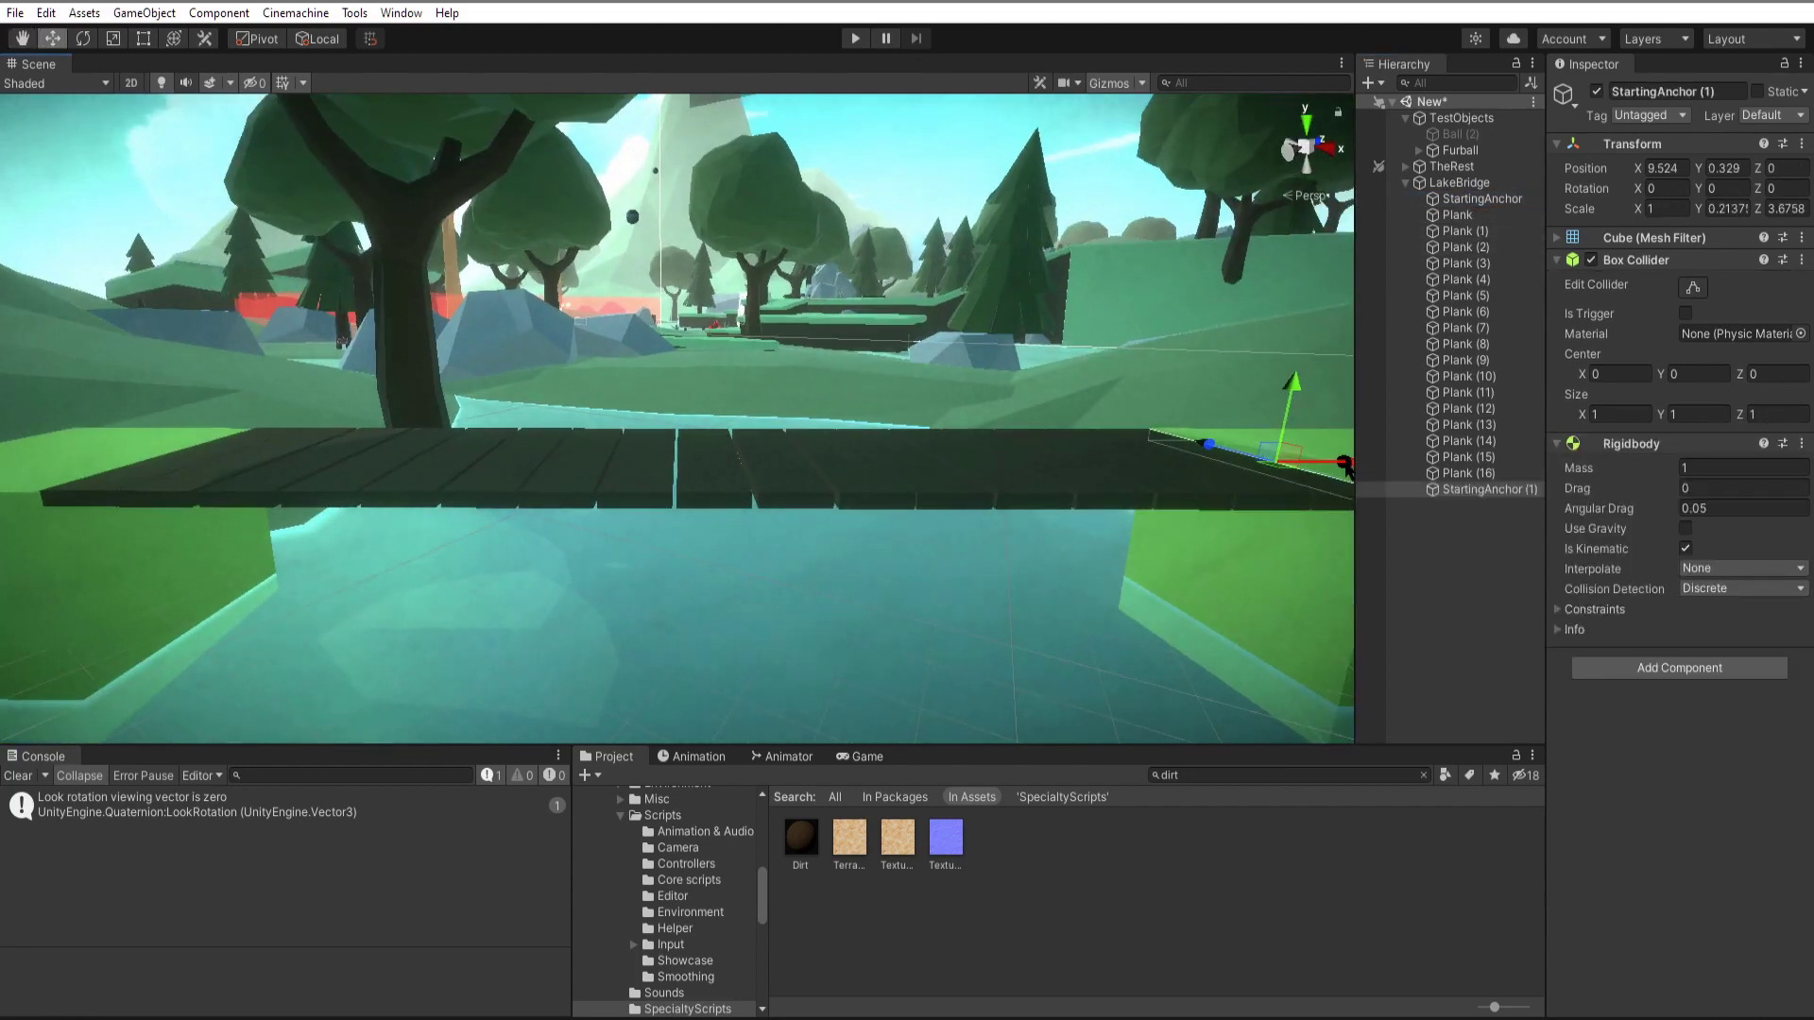
{"action": "left_click_drag", "start_coordinate": [1348, 469], "coordinate": [302, 492]}
{"action": "key", "text": "f"}
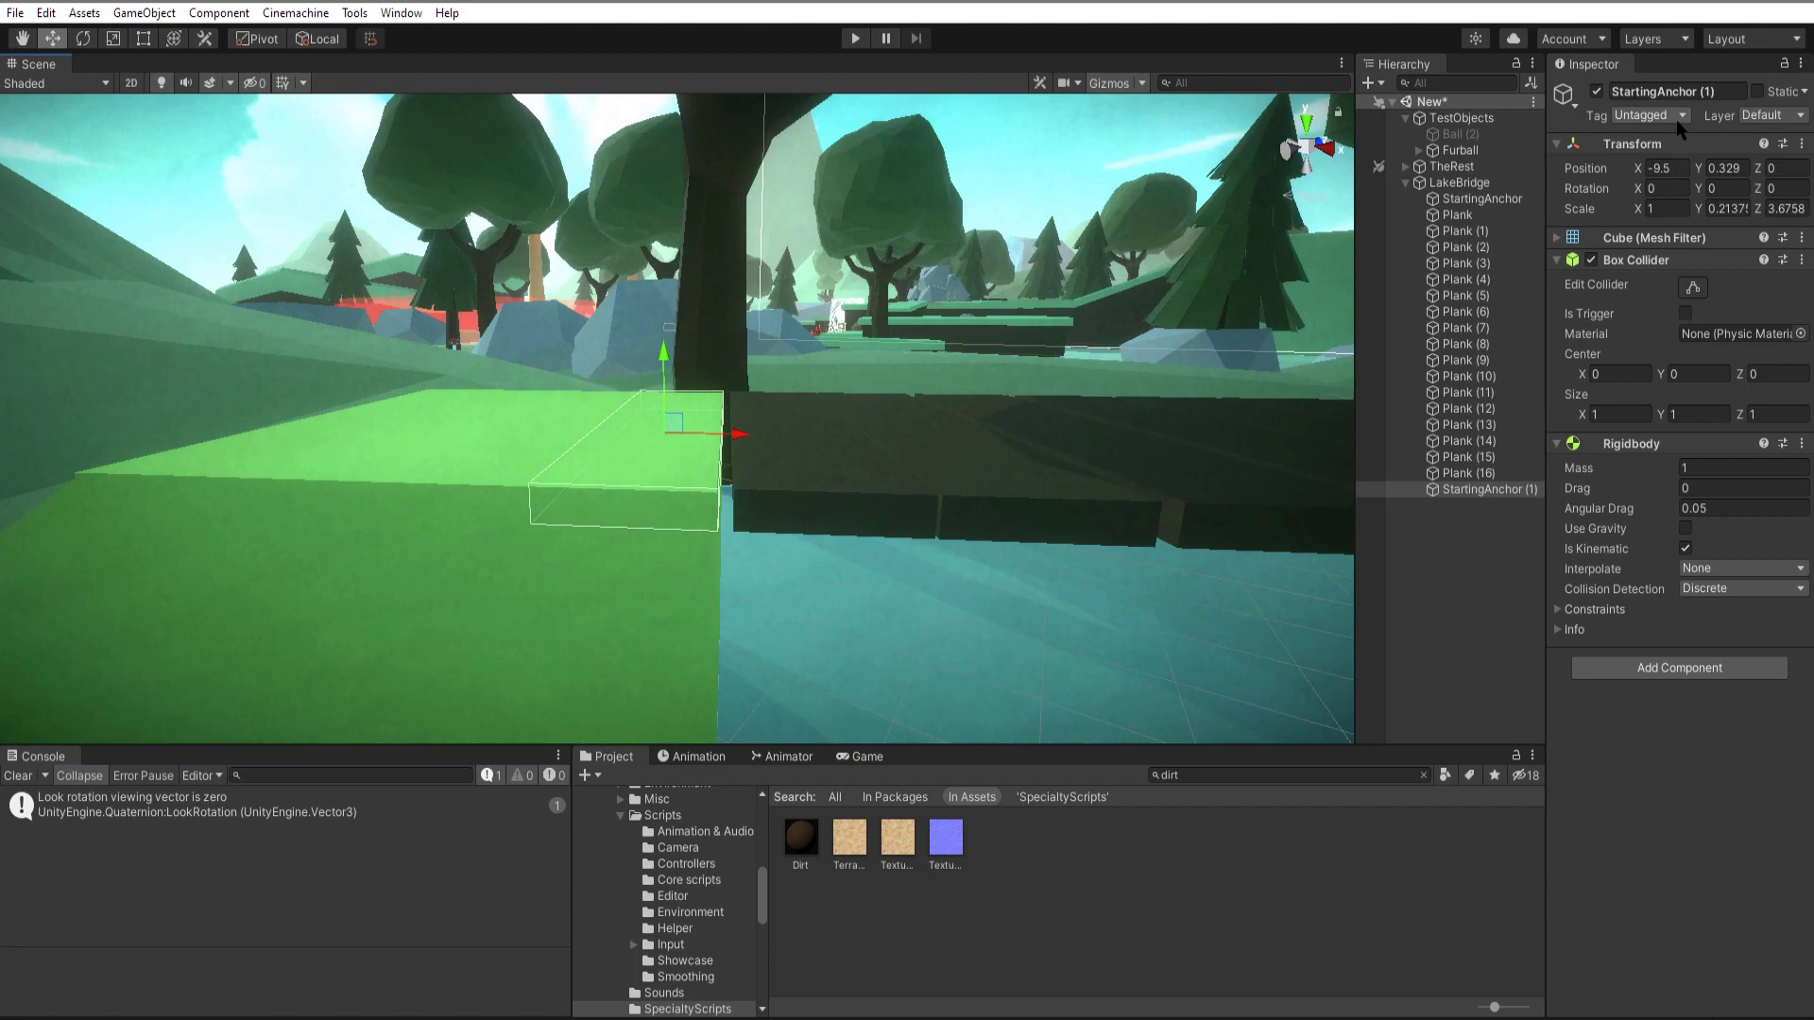
Rename the duplicated anchor EndingAnchor.
{"action": "left_click", "coordinate": [1669, 92]}
{"action": "type", "text": "EndingA"}
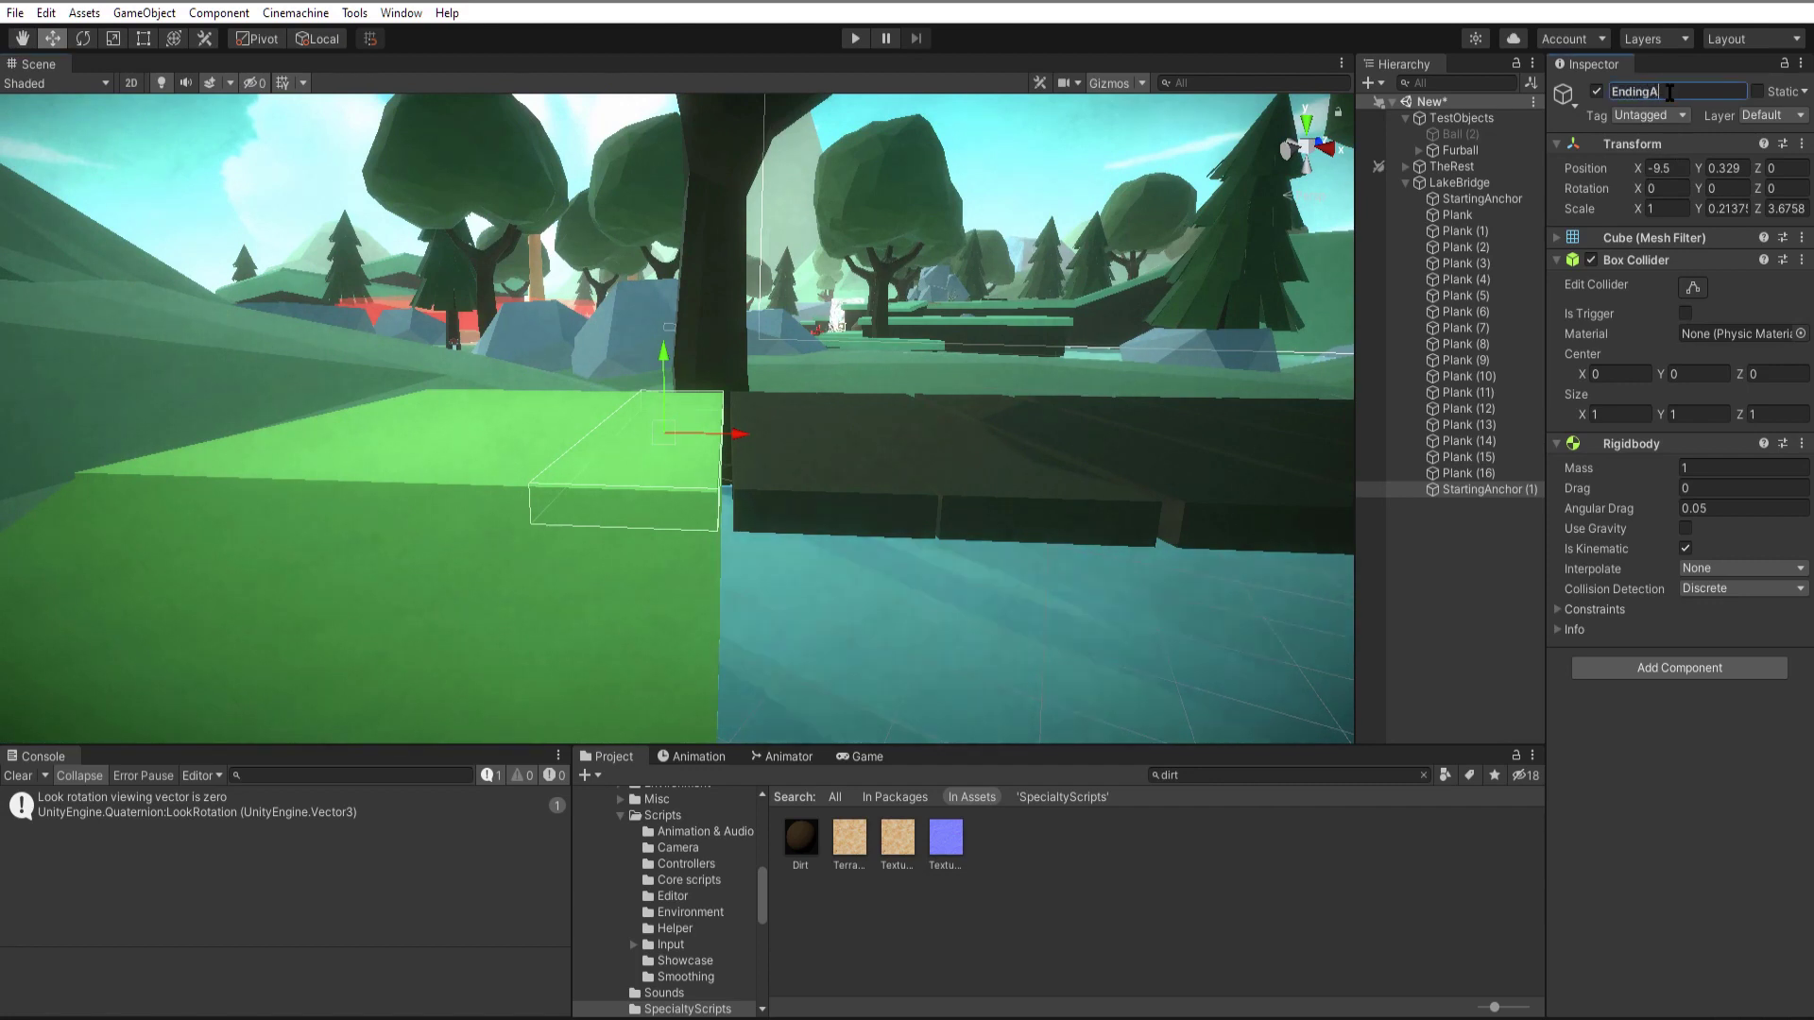
{"action": "type", "text": "nchor"}
{"action": "key", "text": "Return"}
Add a Hinge Joint component to EndingAnchor.
{"action": "left_click", "coordinate": [1679, 668]}
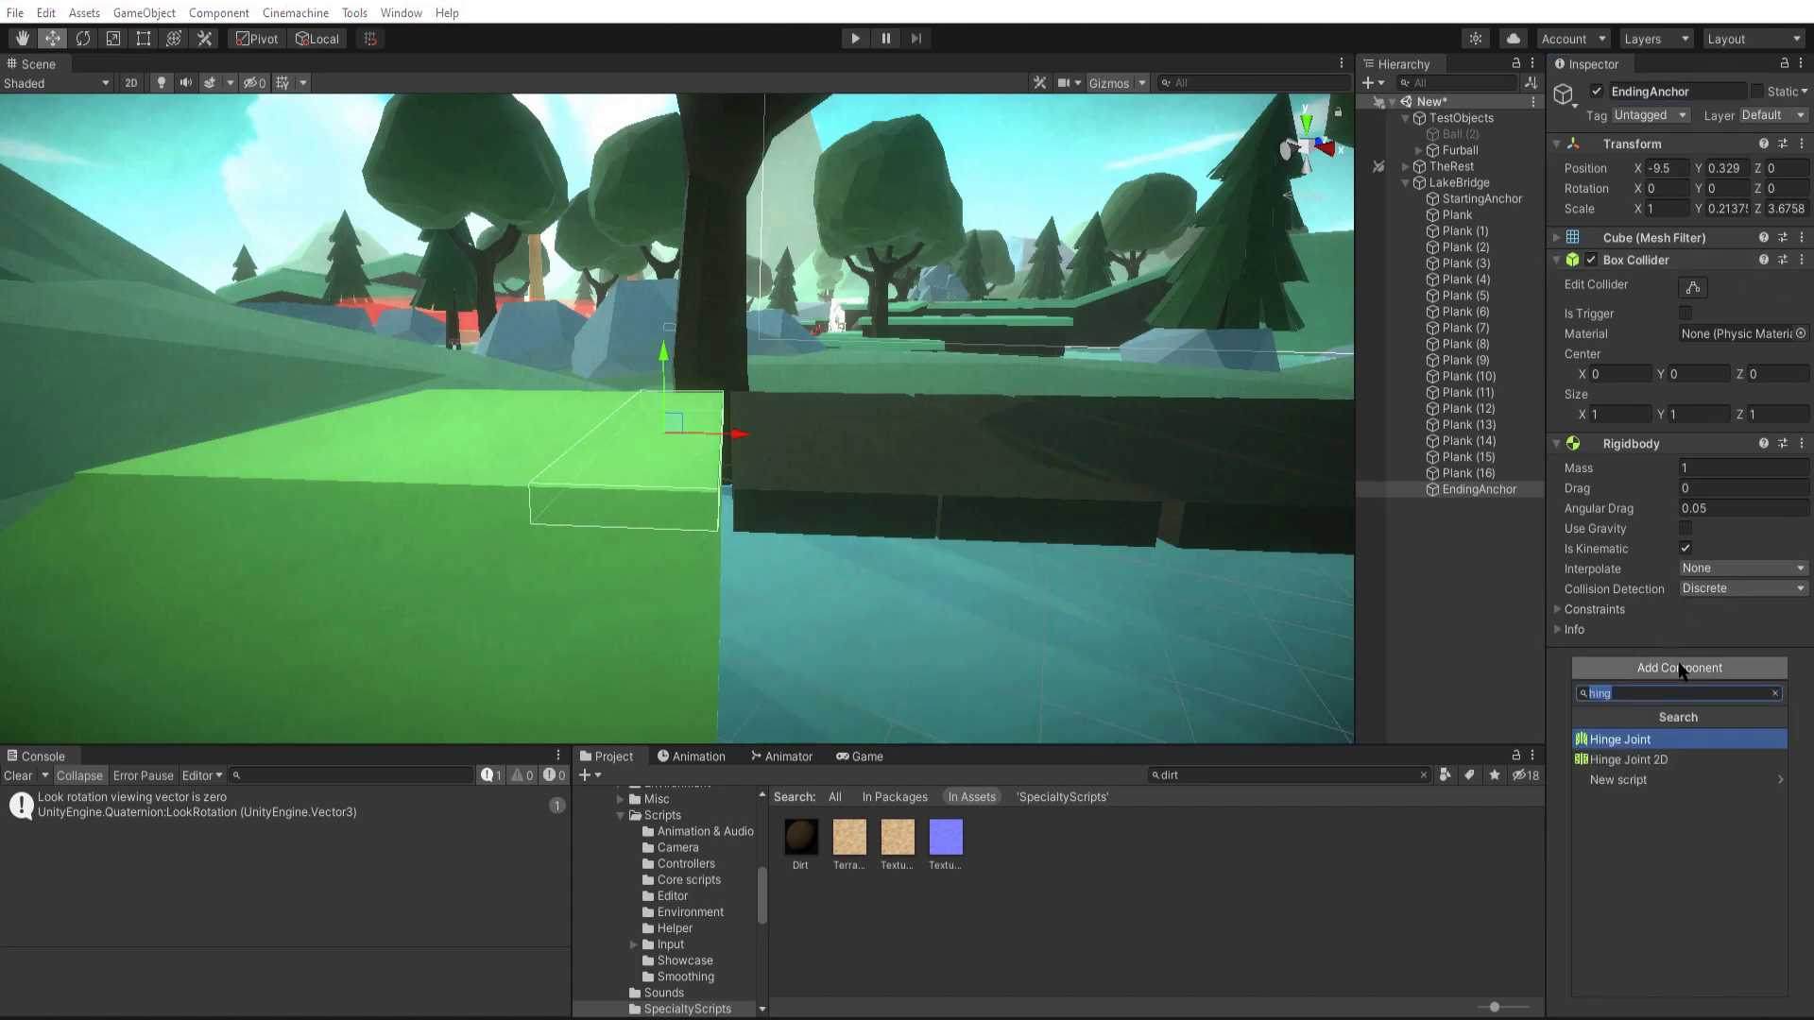
{"action": "key", "text": "Return"}
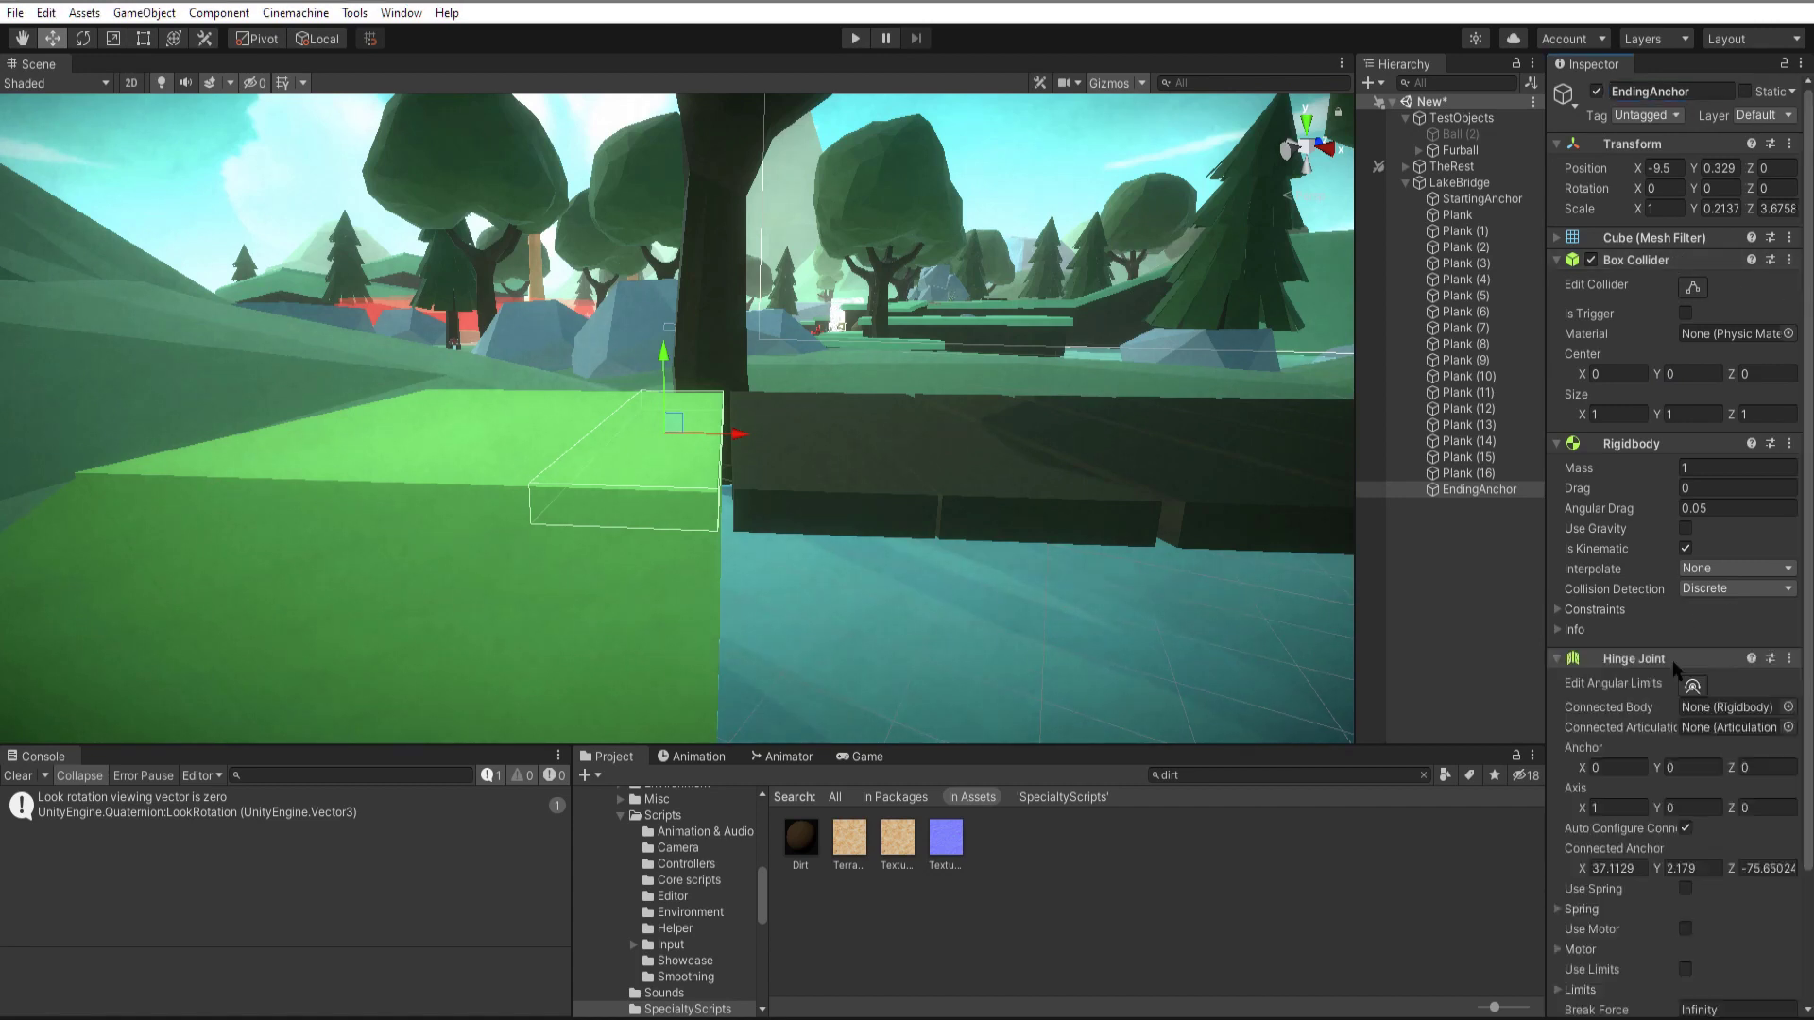
{"action": "left_click_drag", "start_coordinate": [759, 422], "coordinate": [838, 503], "text": "alt"}
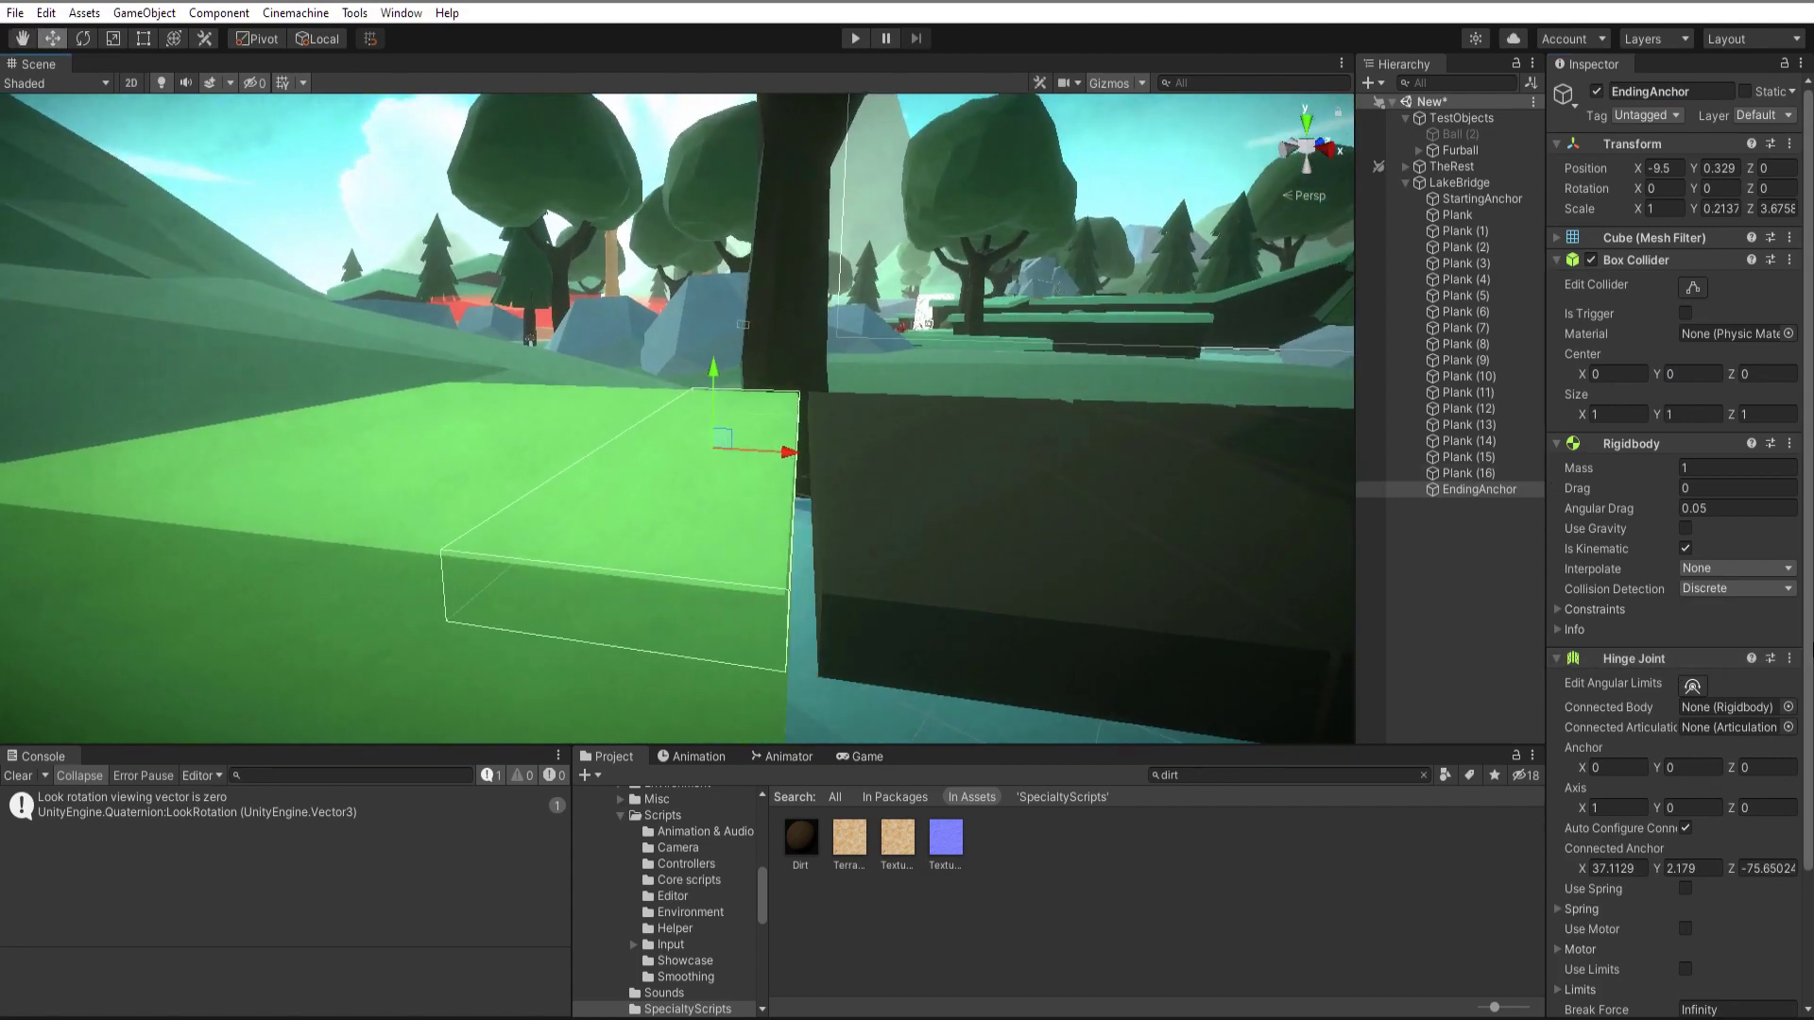
Set EndingAnchor's hinge axis to X 0, Y 0, Z 1 and its hinge anchor X to 0.5, along the edge facing the bridge.
{"action": "left_click", "coordinate": [1626, 807]}
{"action": "left_click", "coordinate": [1757, 812]}
{"action": "key", "text": "d"}
{"action": "right_click_drag", "start_coordinate": [870, 491], "coordinate": [788, 499]}
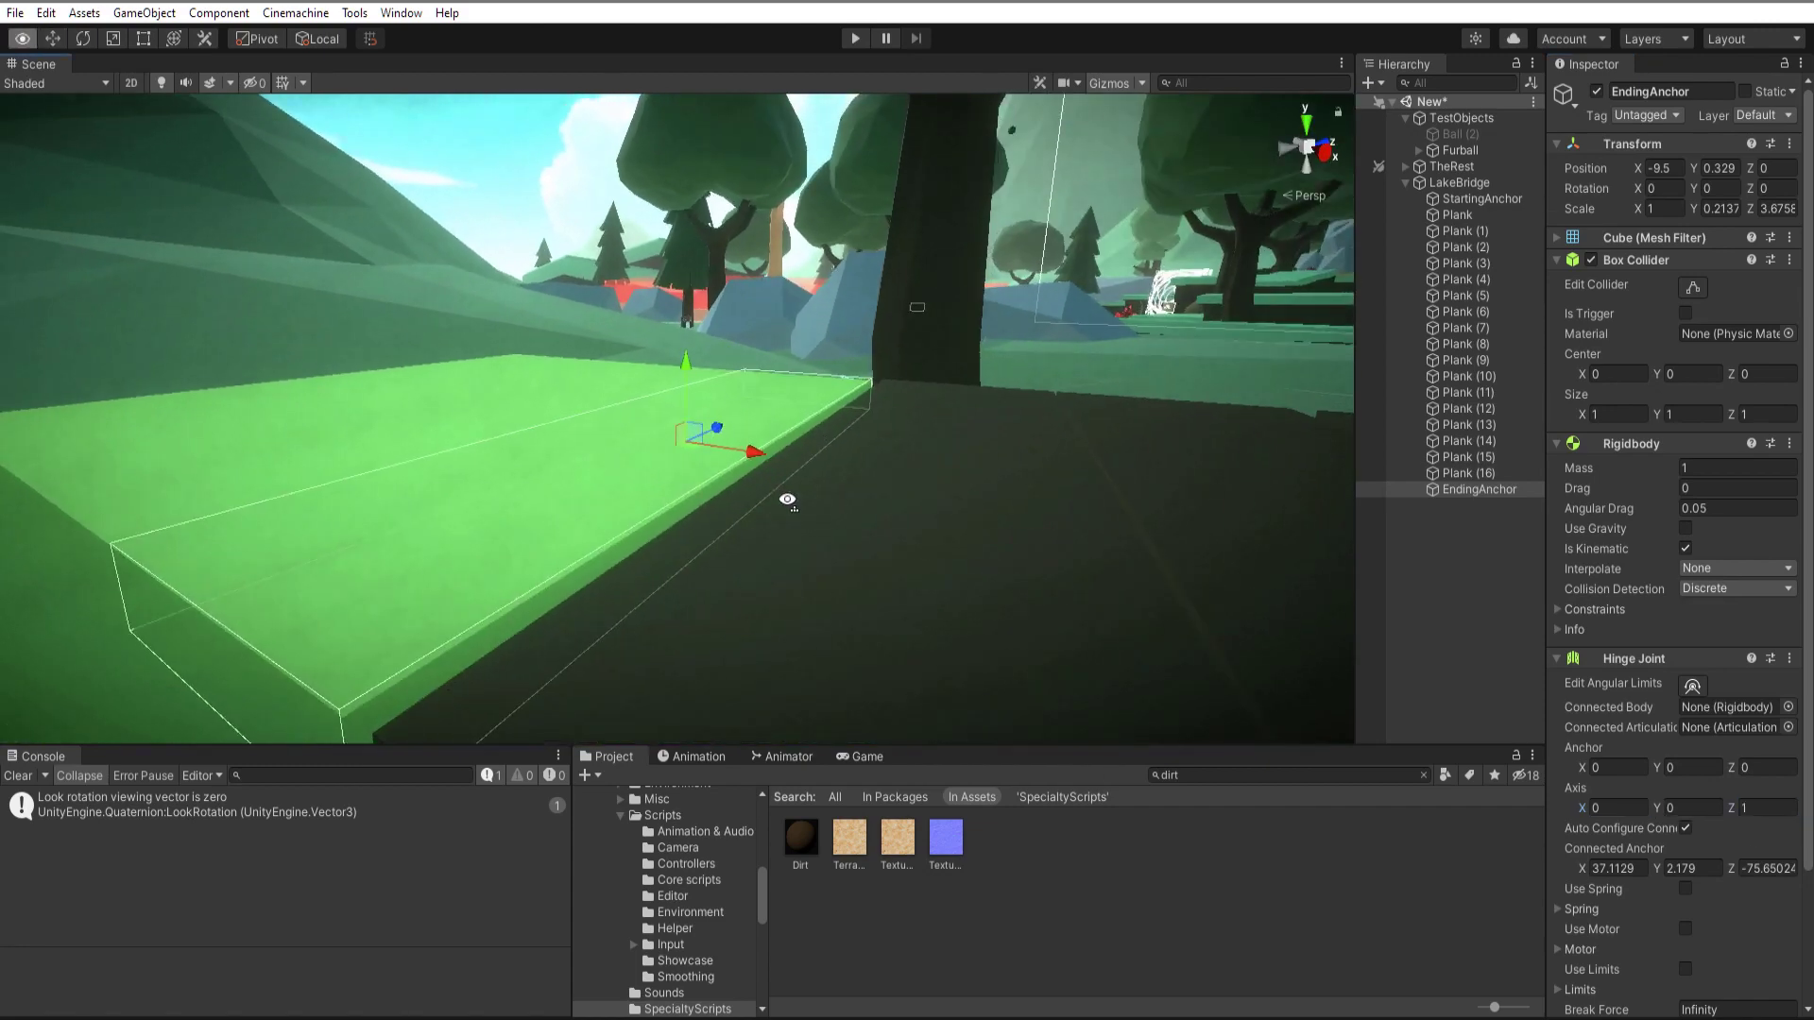
{"action": "left_click_drag", "start_coordinate": [786, 498], "coordinate": [842, 425], "text": "alt"}
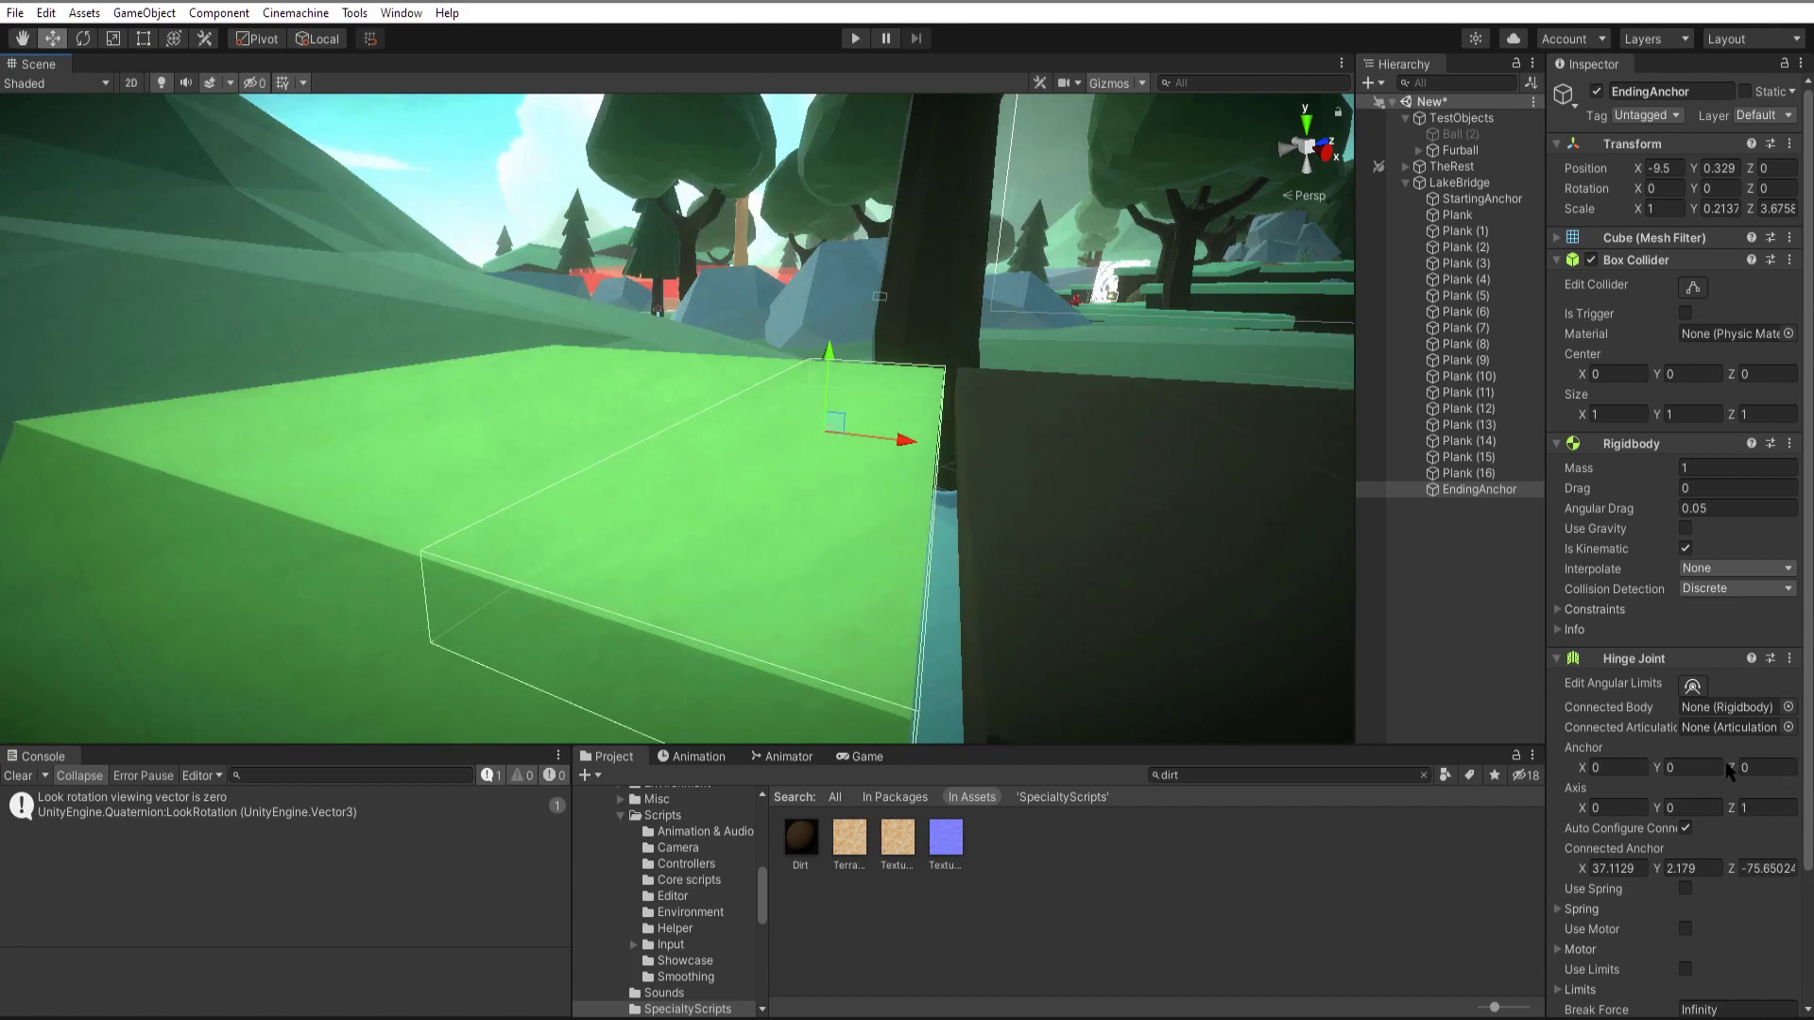
{"action": "left_click_drag", "start_coordinate": [1581, 771], "coordinate": [1598, 771]}
{"action": "left_click_drag", "start_coordinate": [983, 509], "coordinate": [903, 455], "text": "alt"}
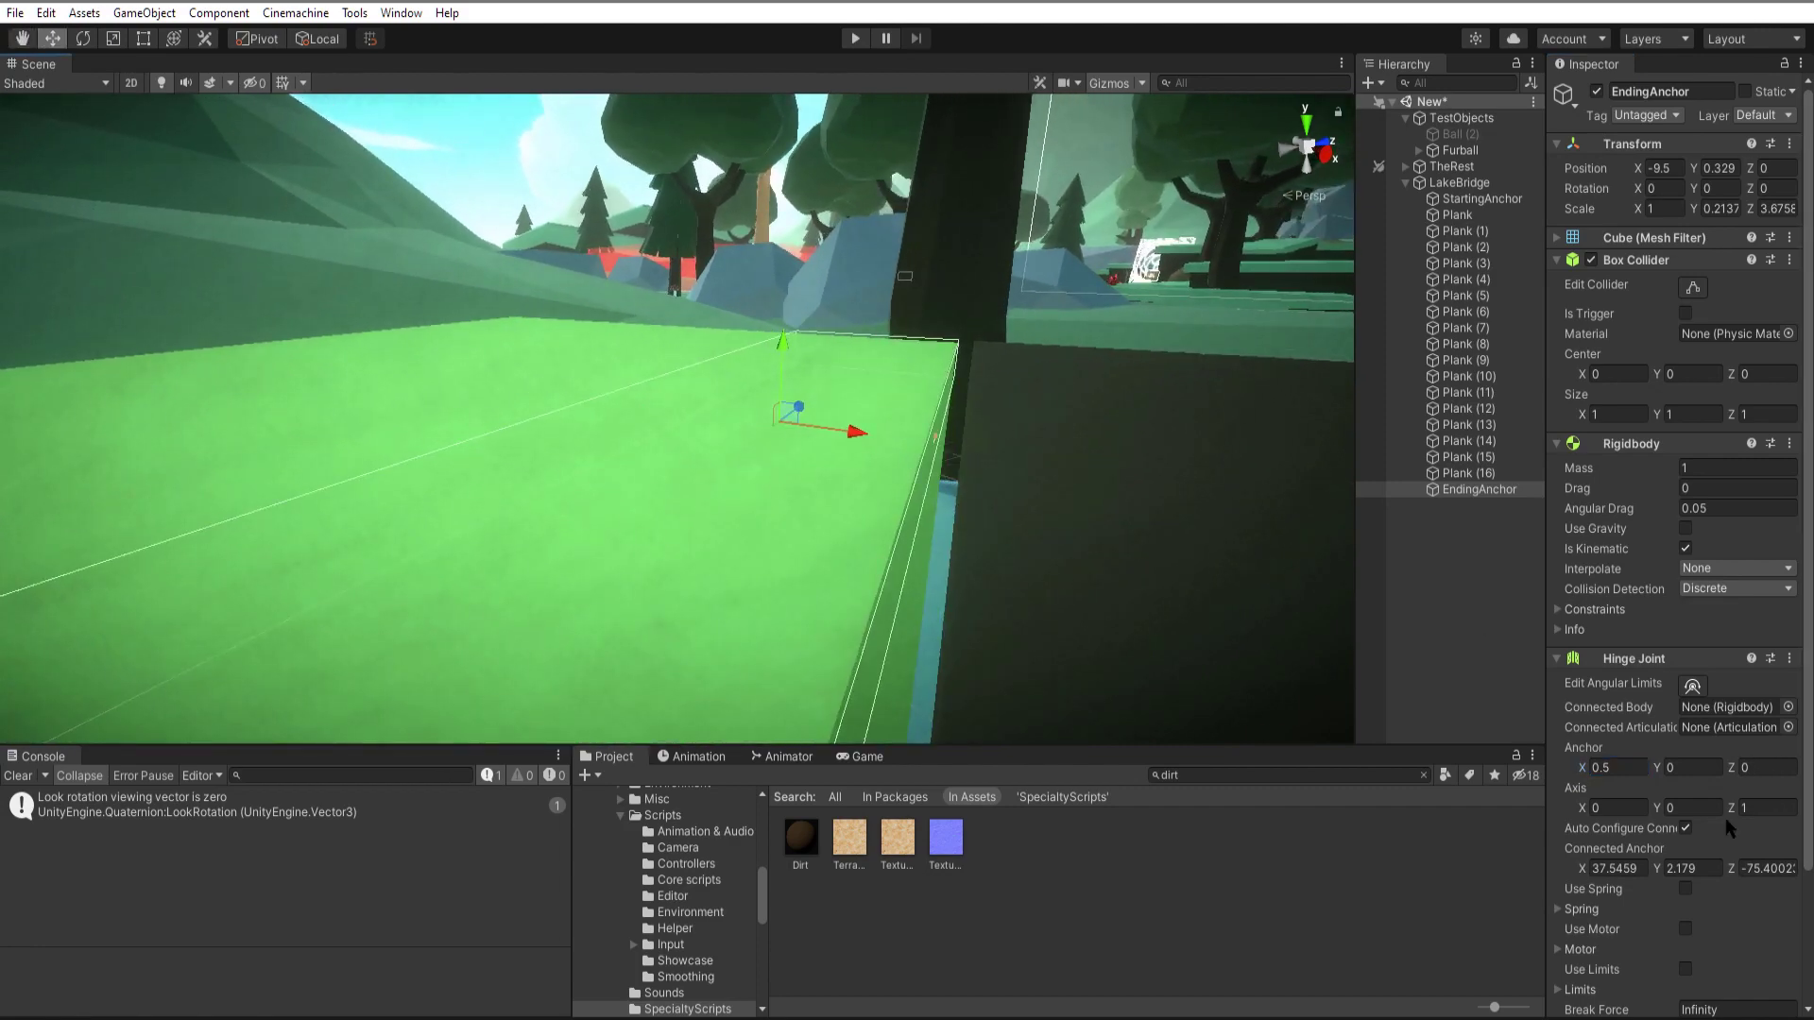
Assign Plank (16) as the connected body of EndingAnchor's Hinge Joint.
{"action": "scroll", "coordinate": [1759, 534], "scroll_direction": "down", "scroll_amount": 3}
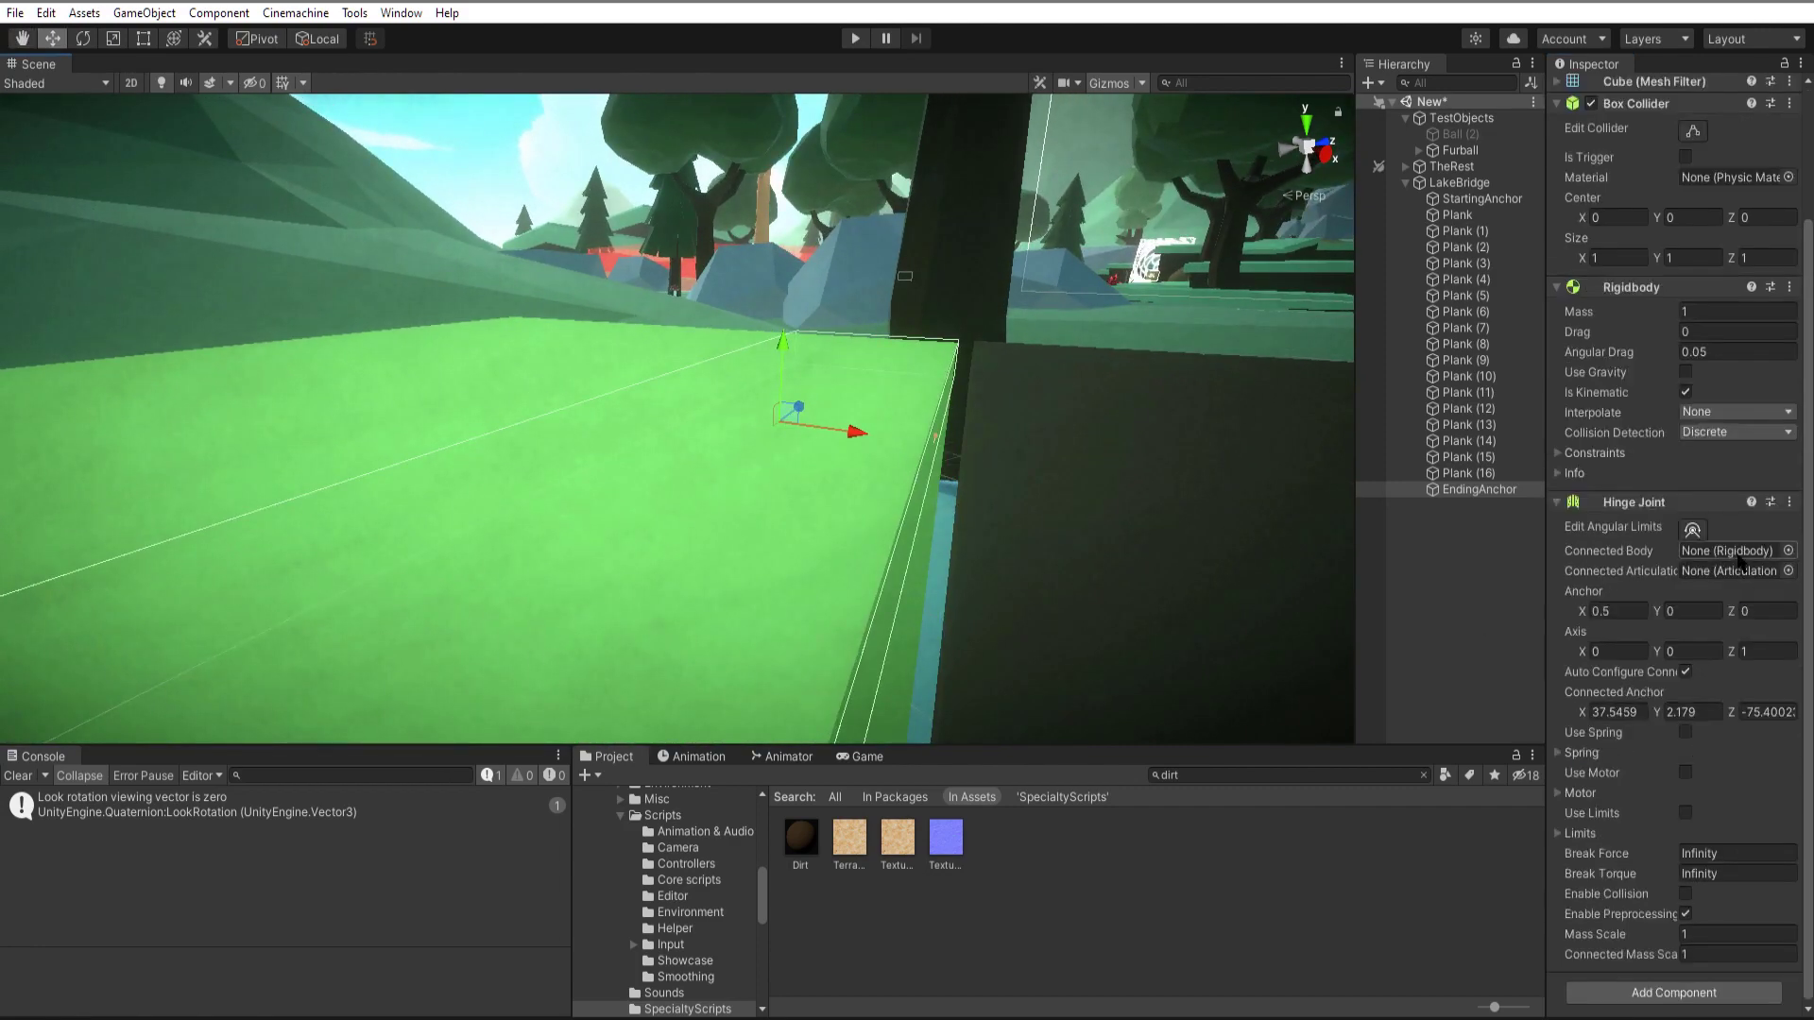
{"action": "left_click_drag", "start_coordinate": [1469, 473], "coordinate": [1708, 553]}
{"action": "left_click_drag", "start_coordinate": [1131, 506], "coordinate": [1010, 485], "text": "alt"}
Play-test the bridge with the ball and by walking and jumping Furball across it, and stop play mode.
{"action": "left_click", "coordinate": [839, 473]}
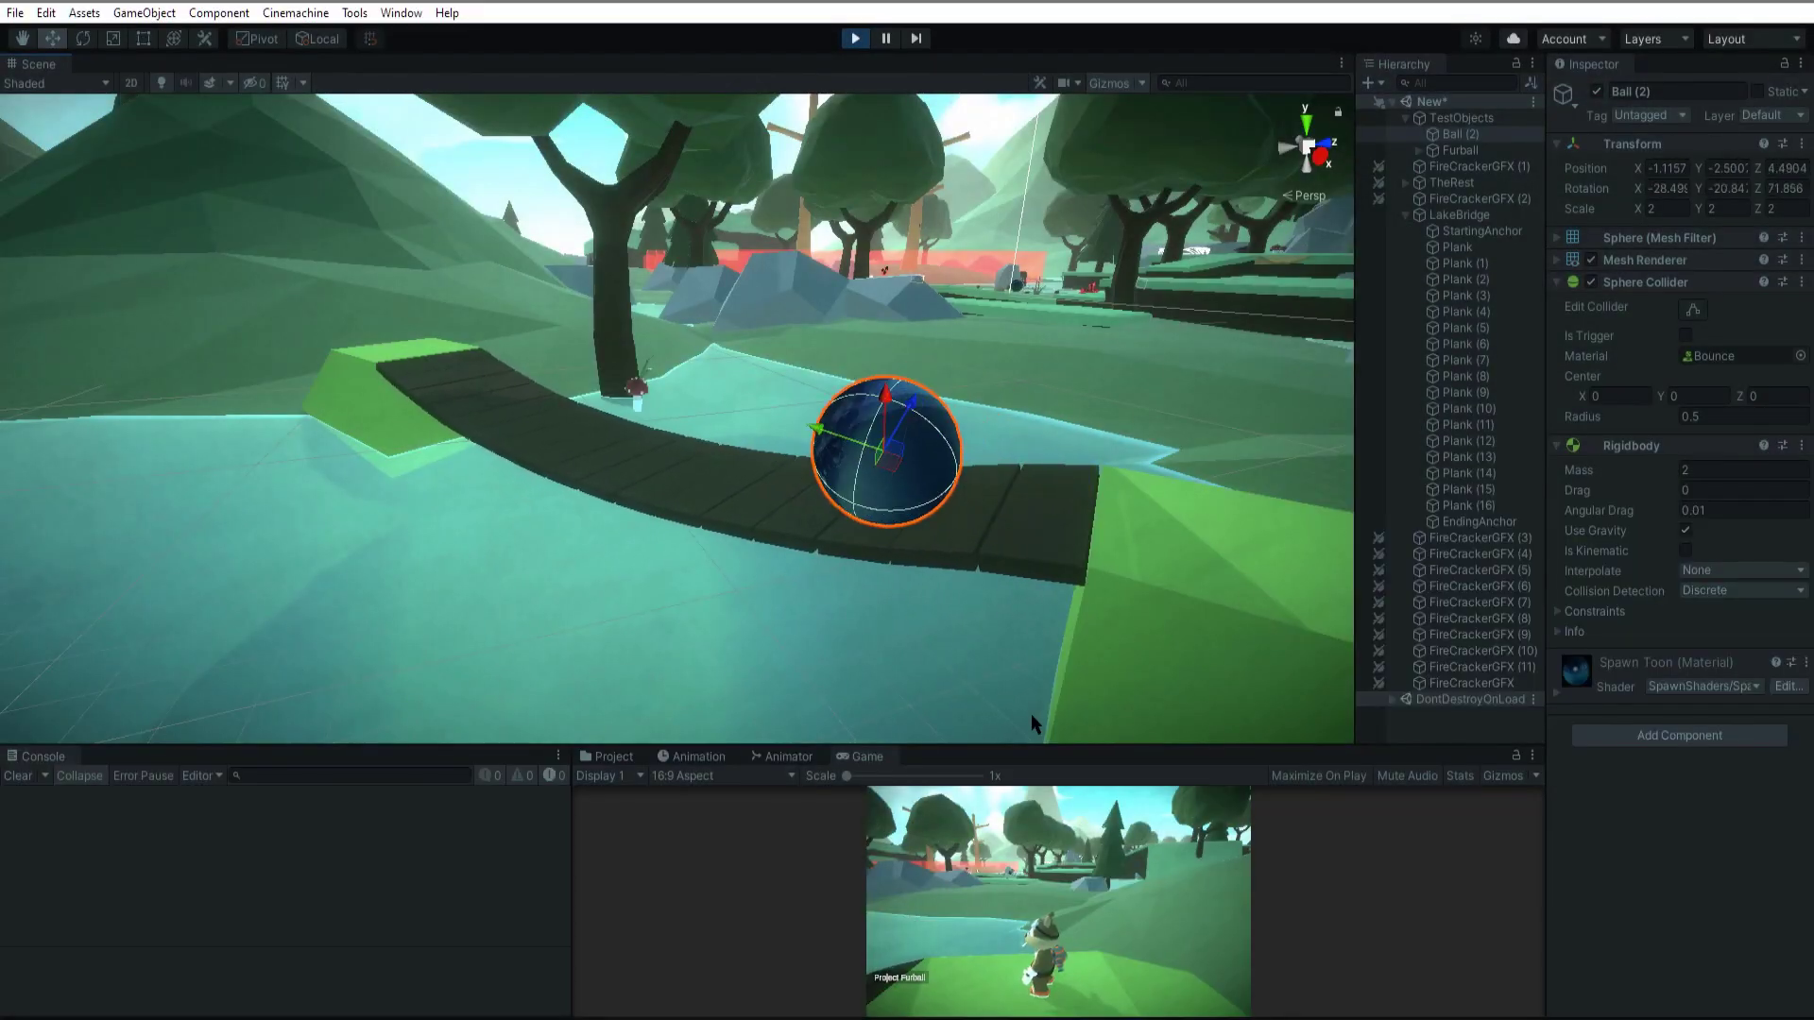
{"action": "left_click_drag", "start_coordinate": [948, 637], "coordinate": [992, 636], "text": "alt"}
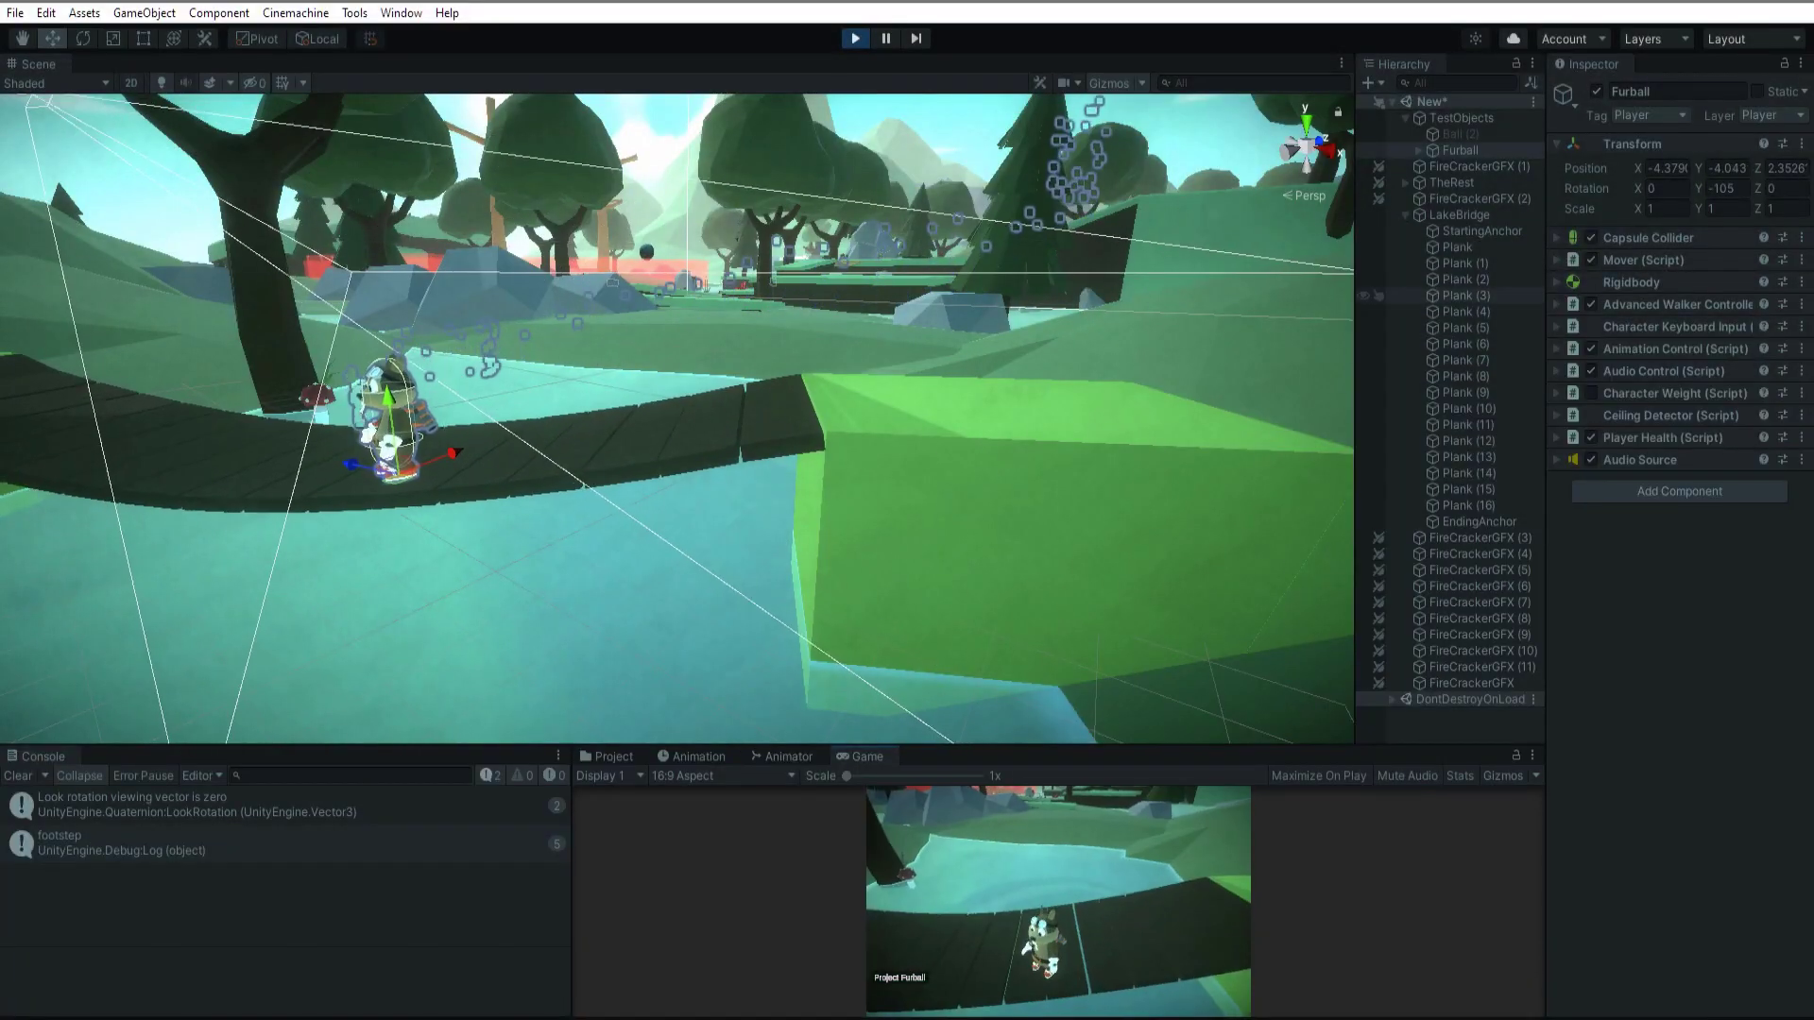
{"action": "key", "text": "space"}
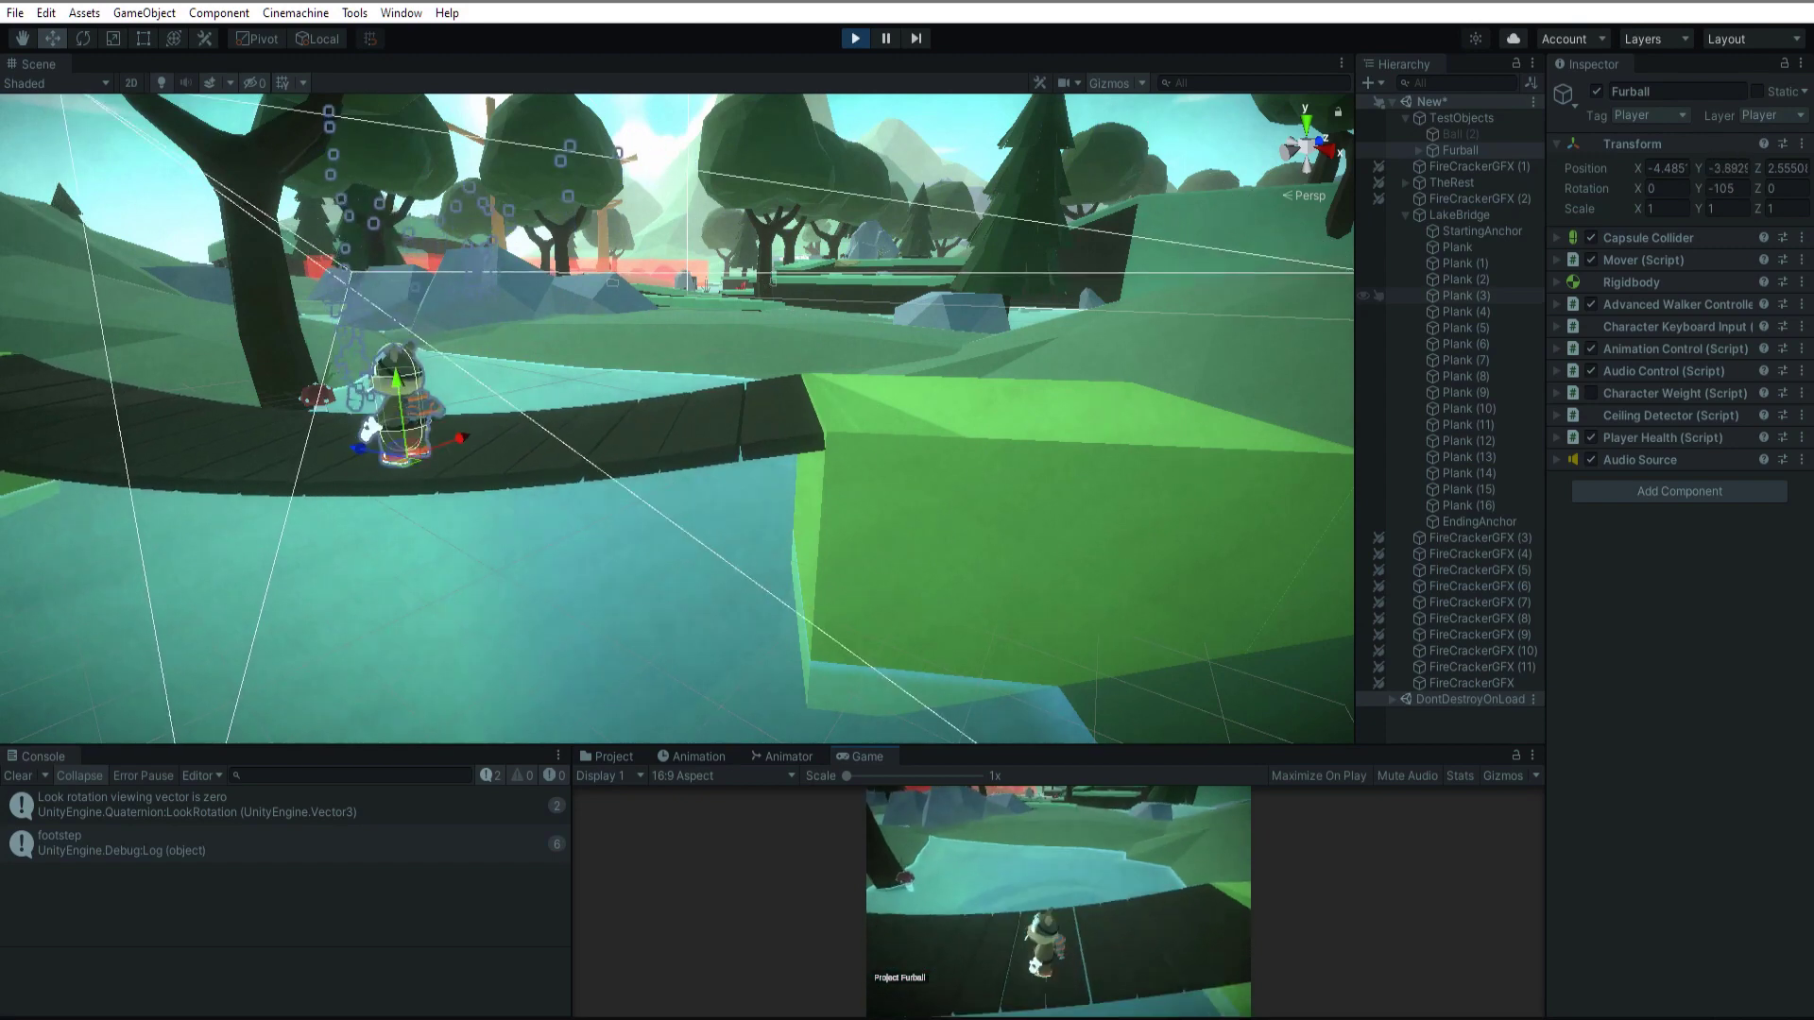
{"action": "key", "text": "w"}
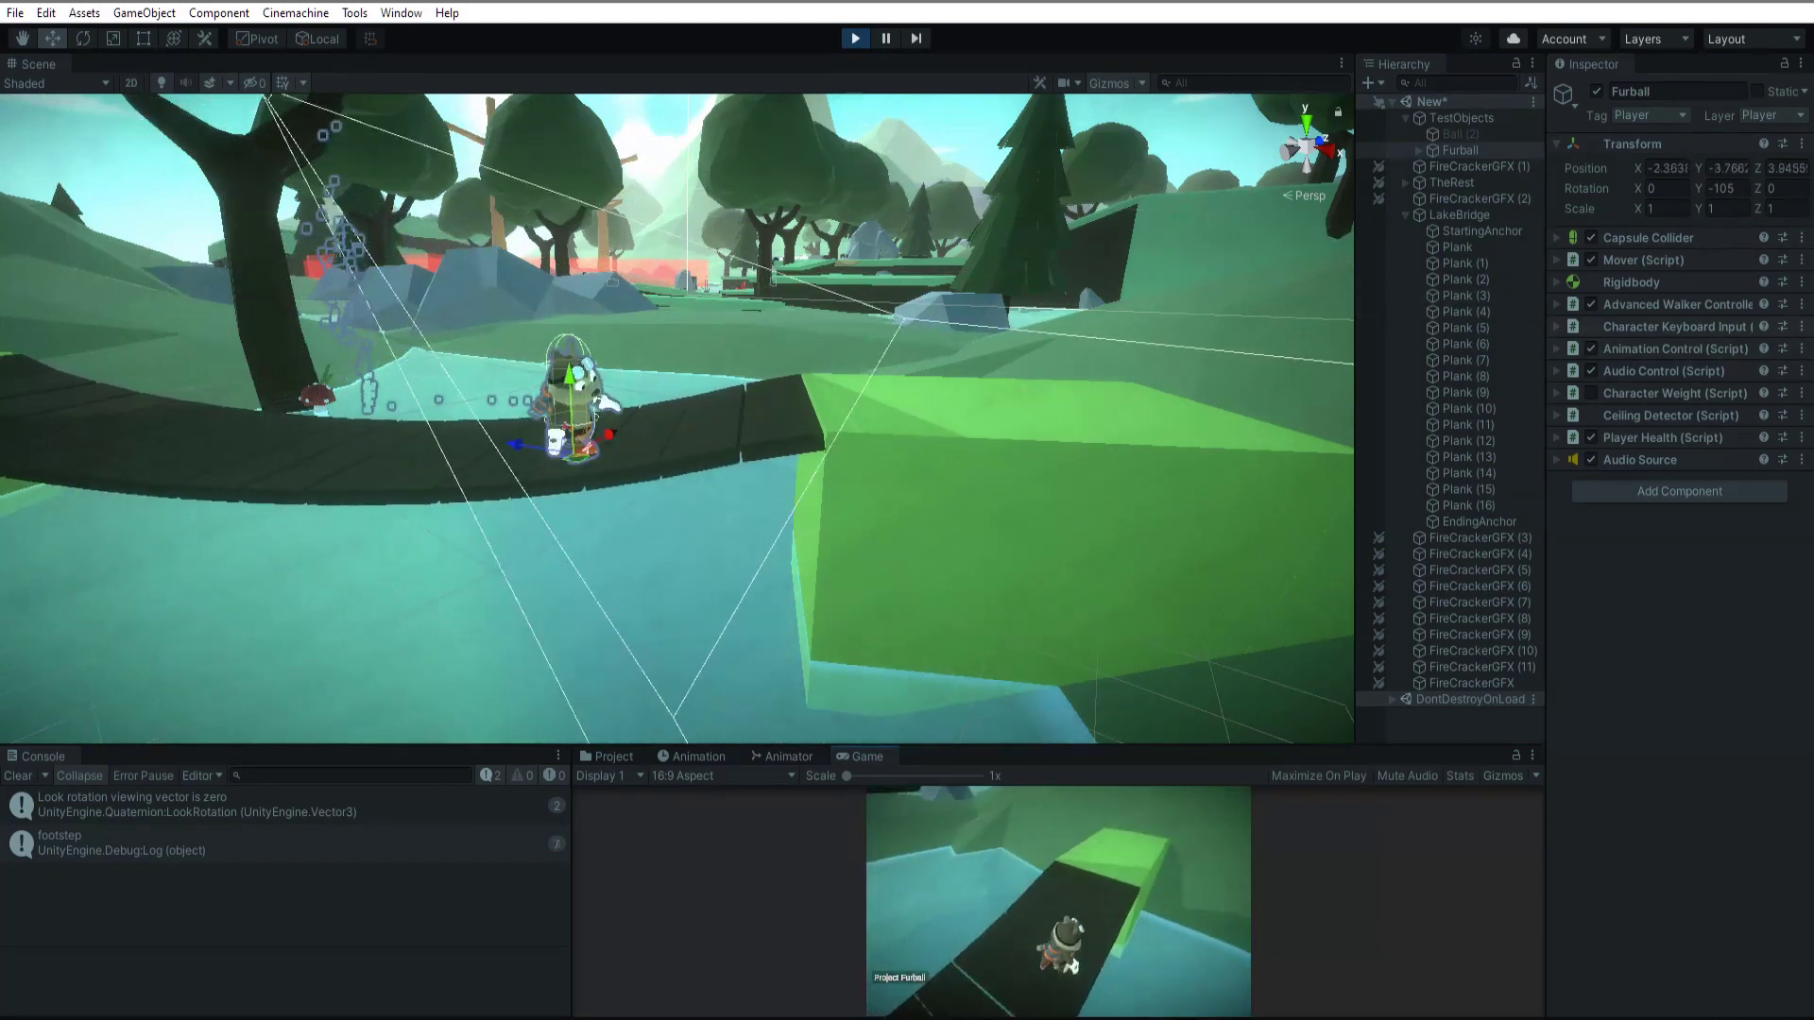
{"action": "key", "text": "a"}
{"action": "key", "text": "ctrl+p"}
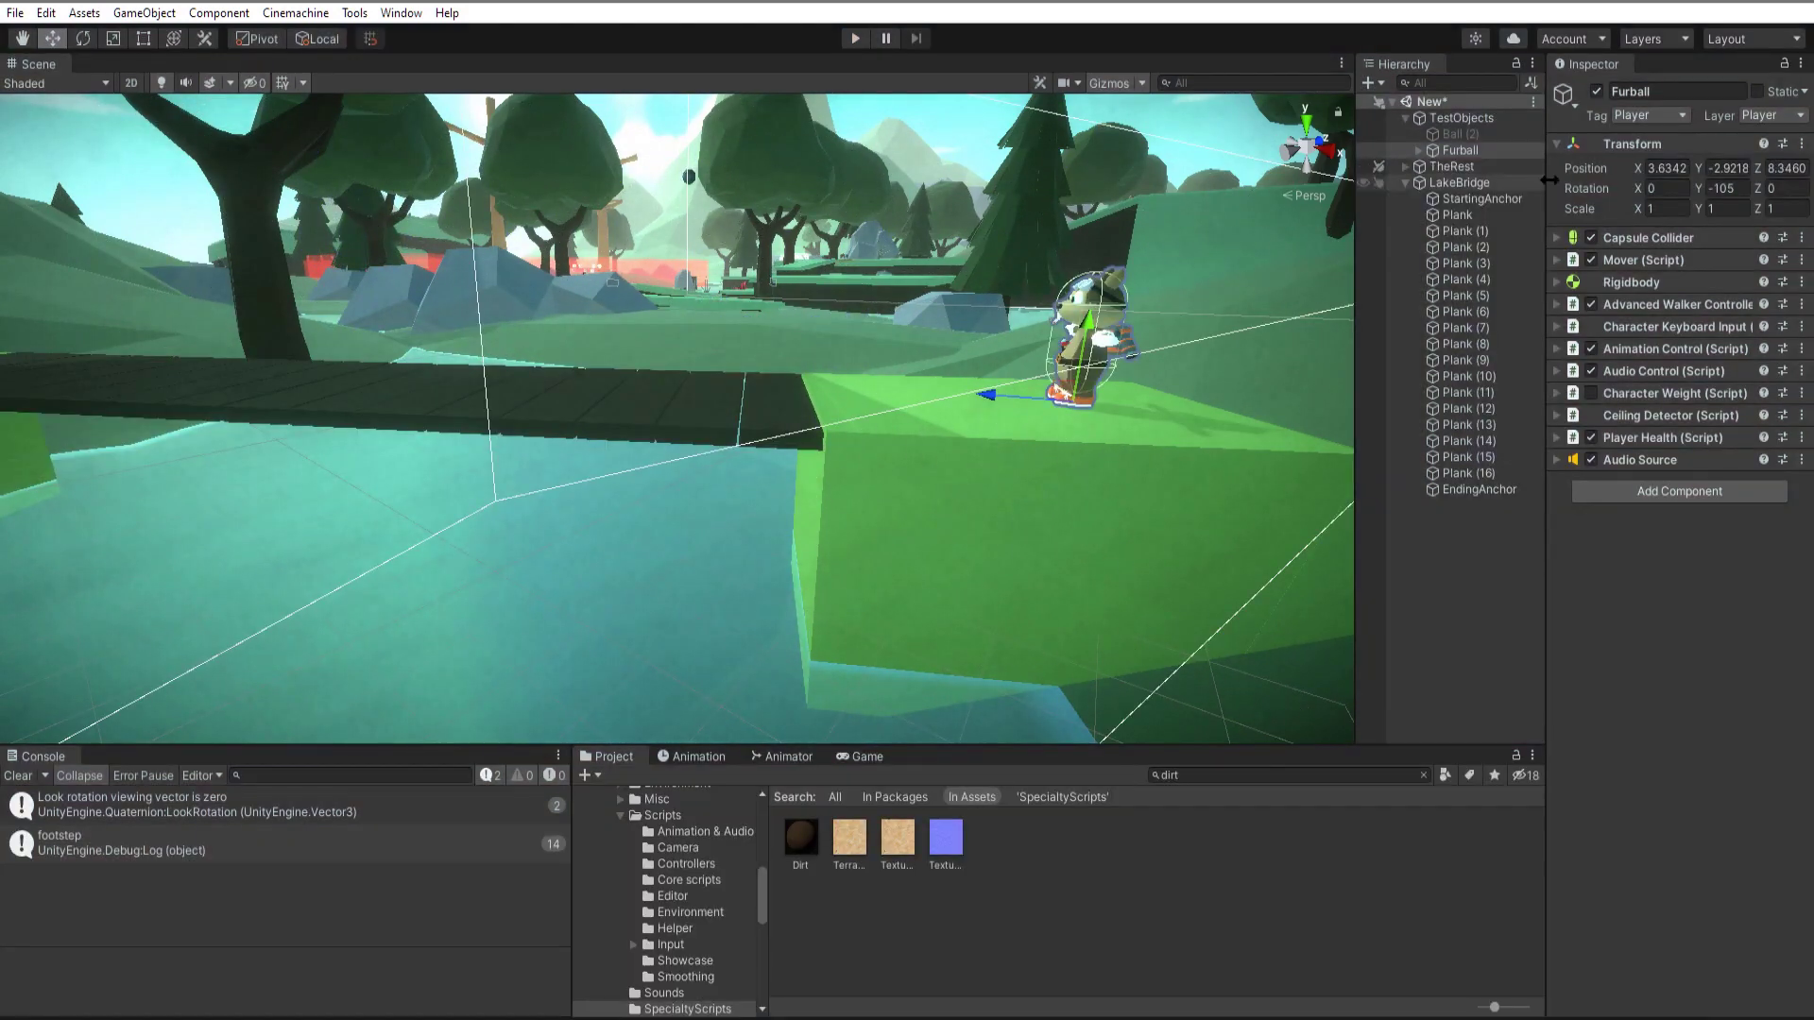
Examine Furball's Rigidbody and Character Weight settings, including the weight sphere around the character's feet.
{"action": "left_click", "coordinate": [1557, 283]}
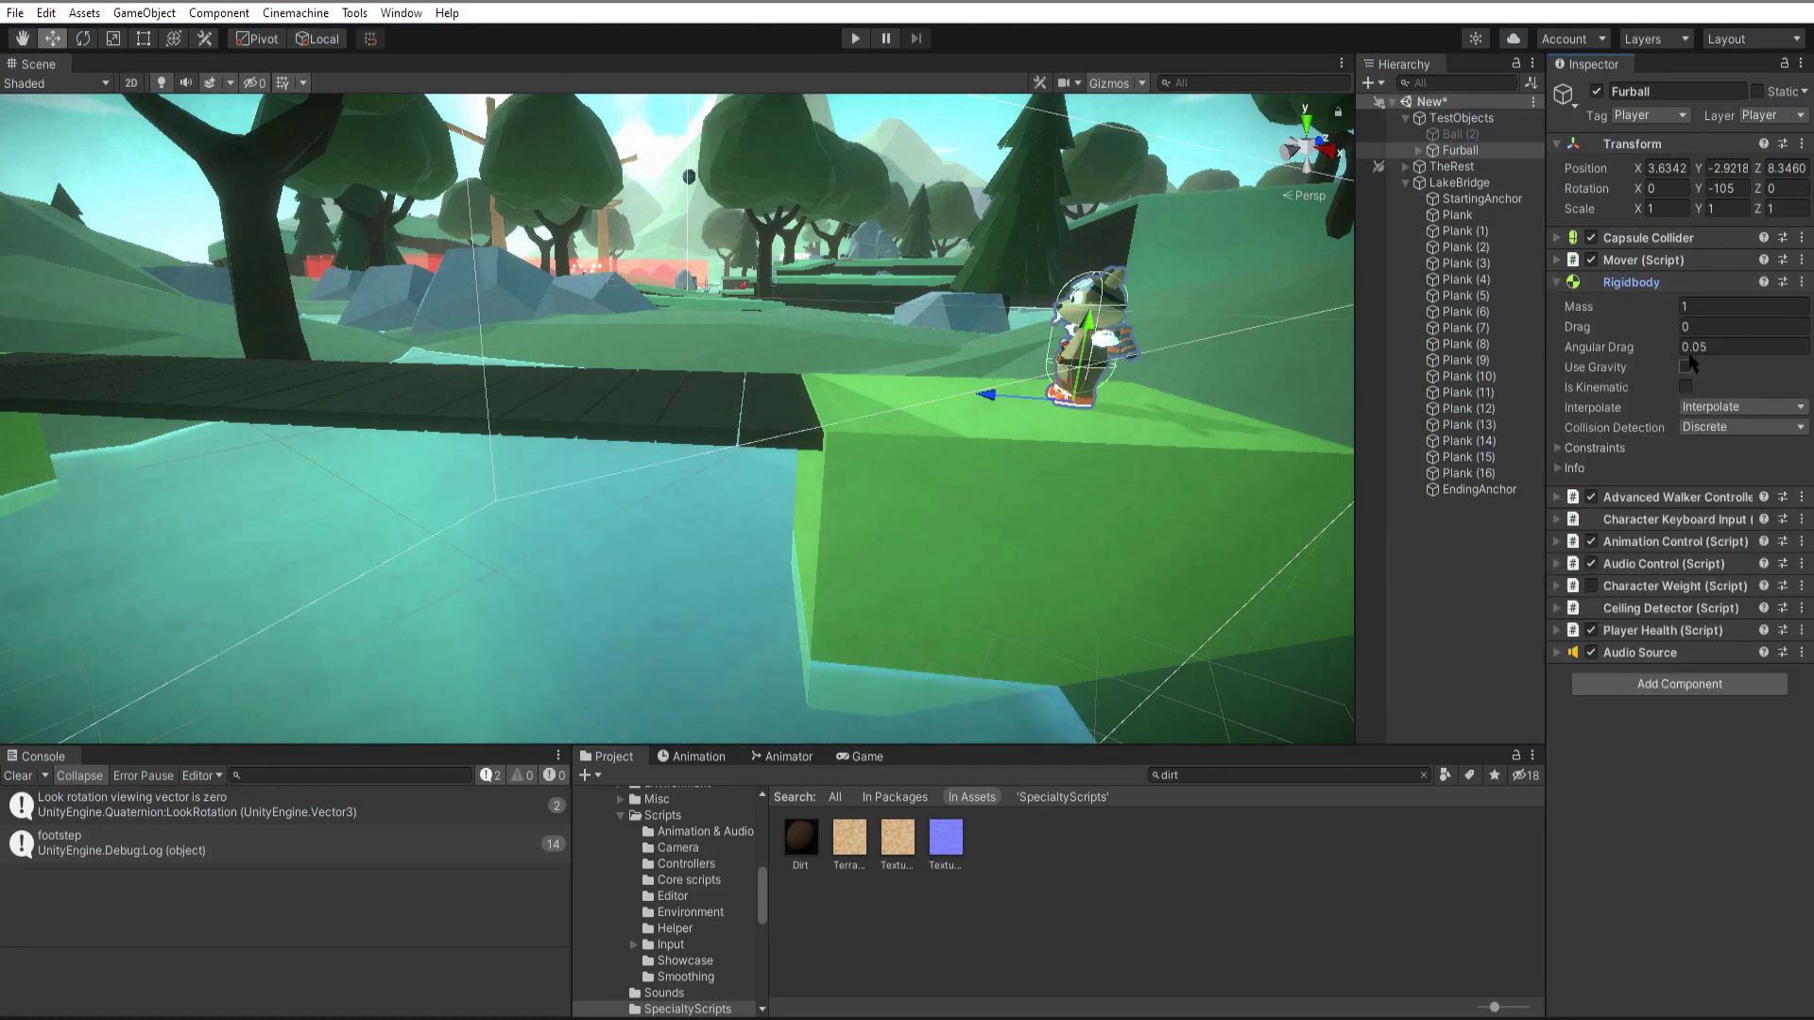
{"action": "left_click", "coordinate": [1682, 283]}
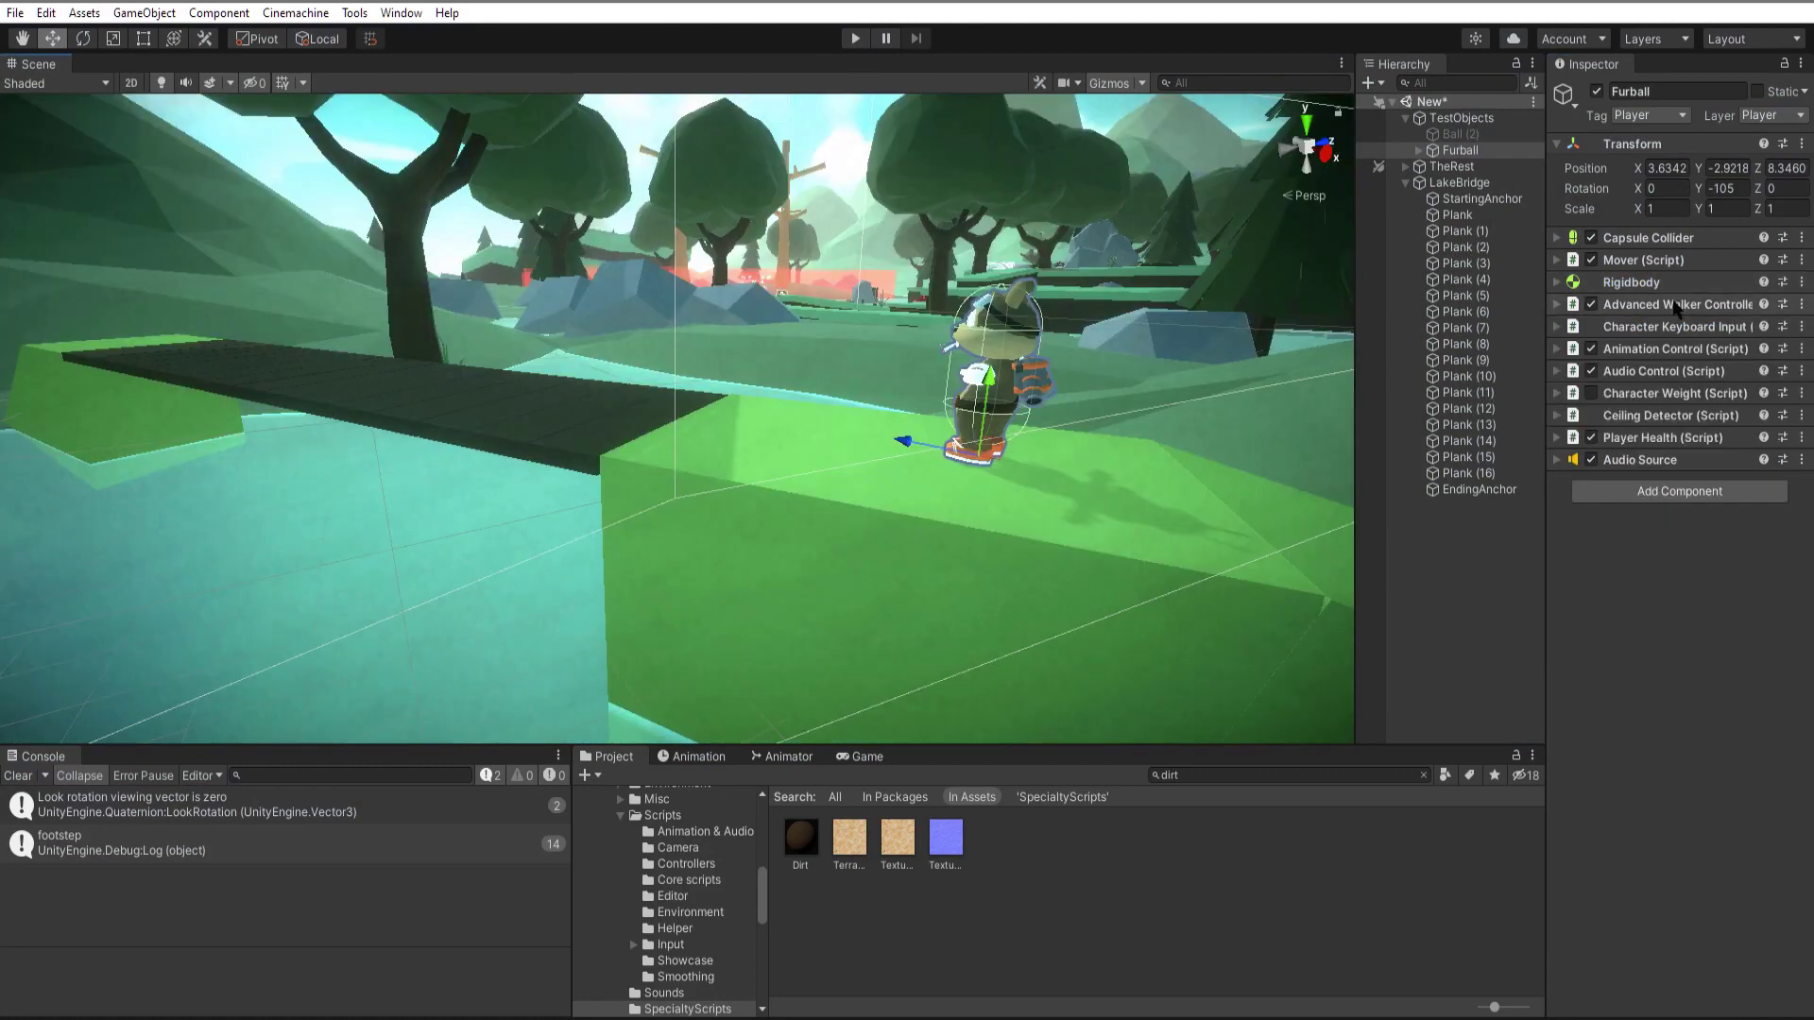
{"action": "left_click", "coordinate": [1662, 393]}
{"action": "left_click_drag", "start_coordinate": [1086, 434], "coordinate": [1289, 435], "text": "alt"}
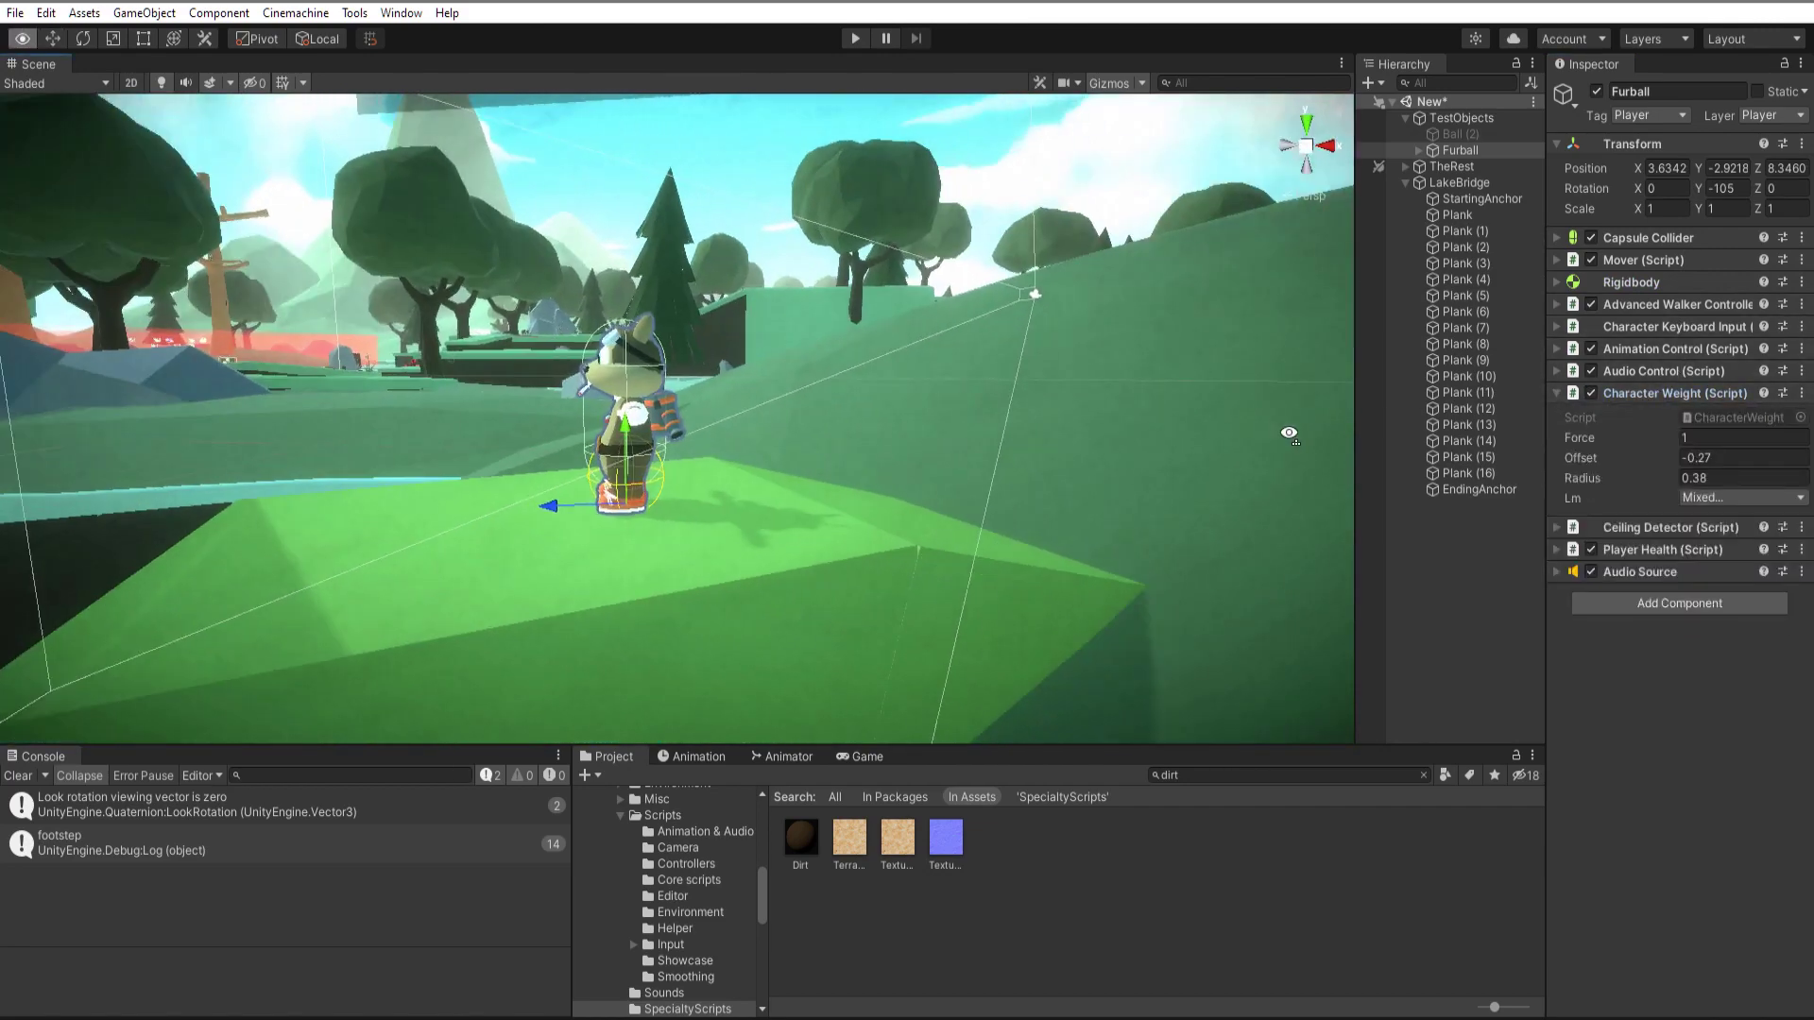
{"action": "key", "text": "w"}
{"action": "key", "text": "a"}
{"action": "right_click_drag", "start_coordinate": [1290, 433], "coordinate": [1294, 515]}
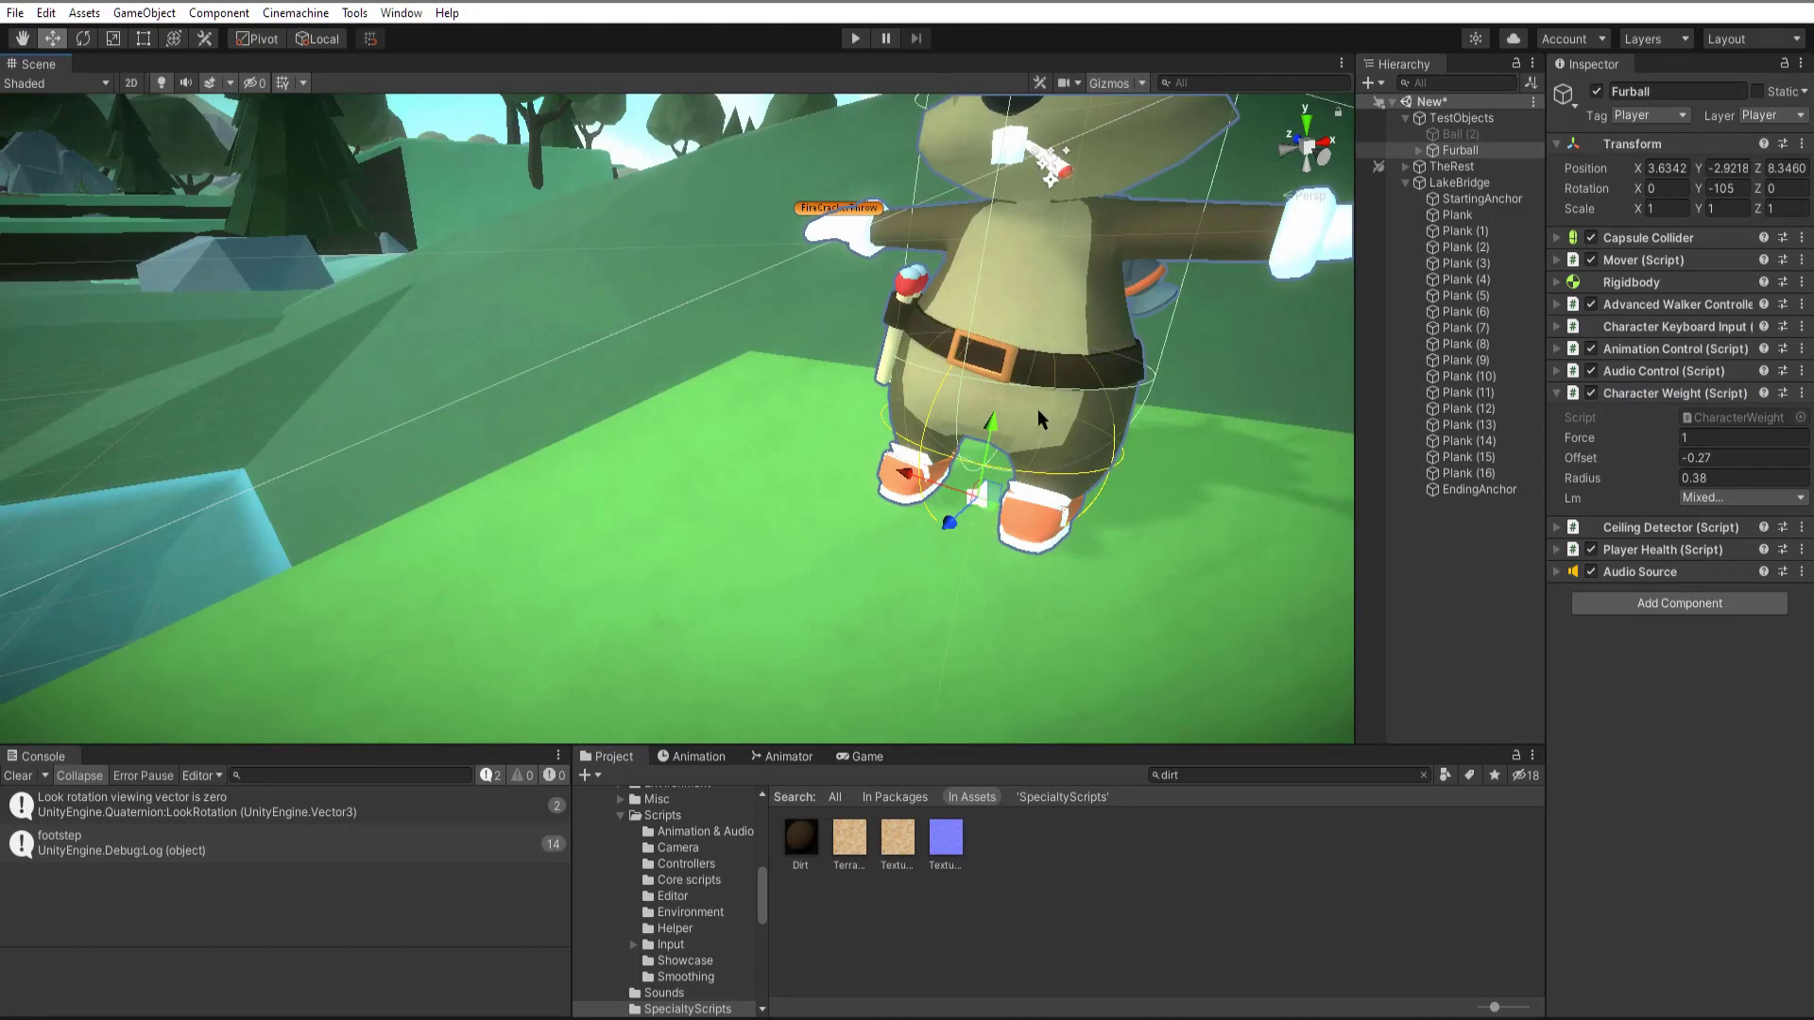
{"action": "scroll", "coordinate": [1037, 410], "scroll_direction": "down", "scroll_amount": 6}
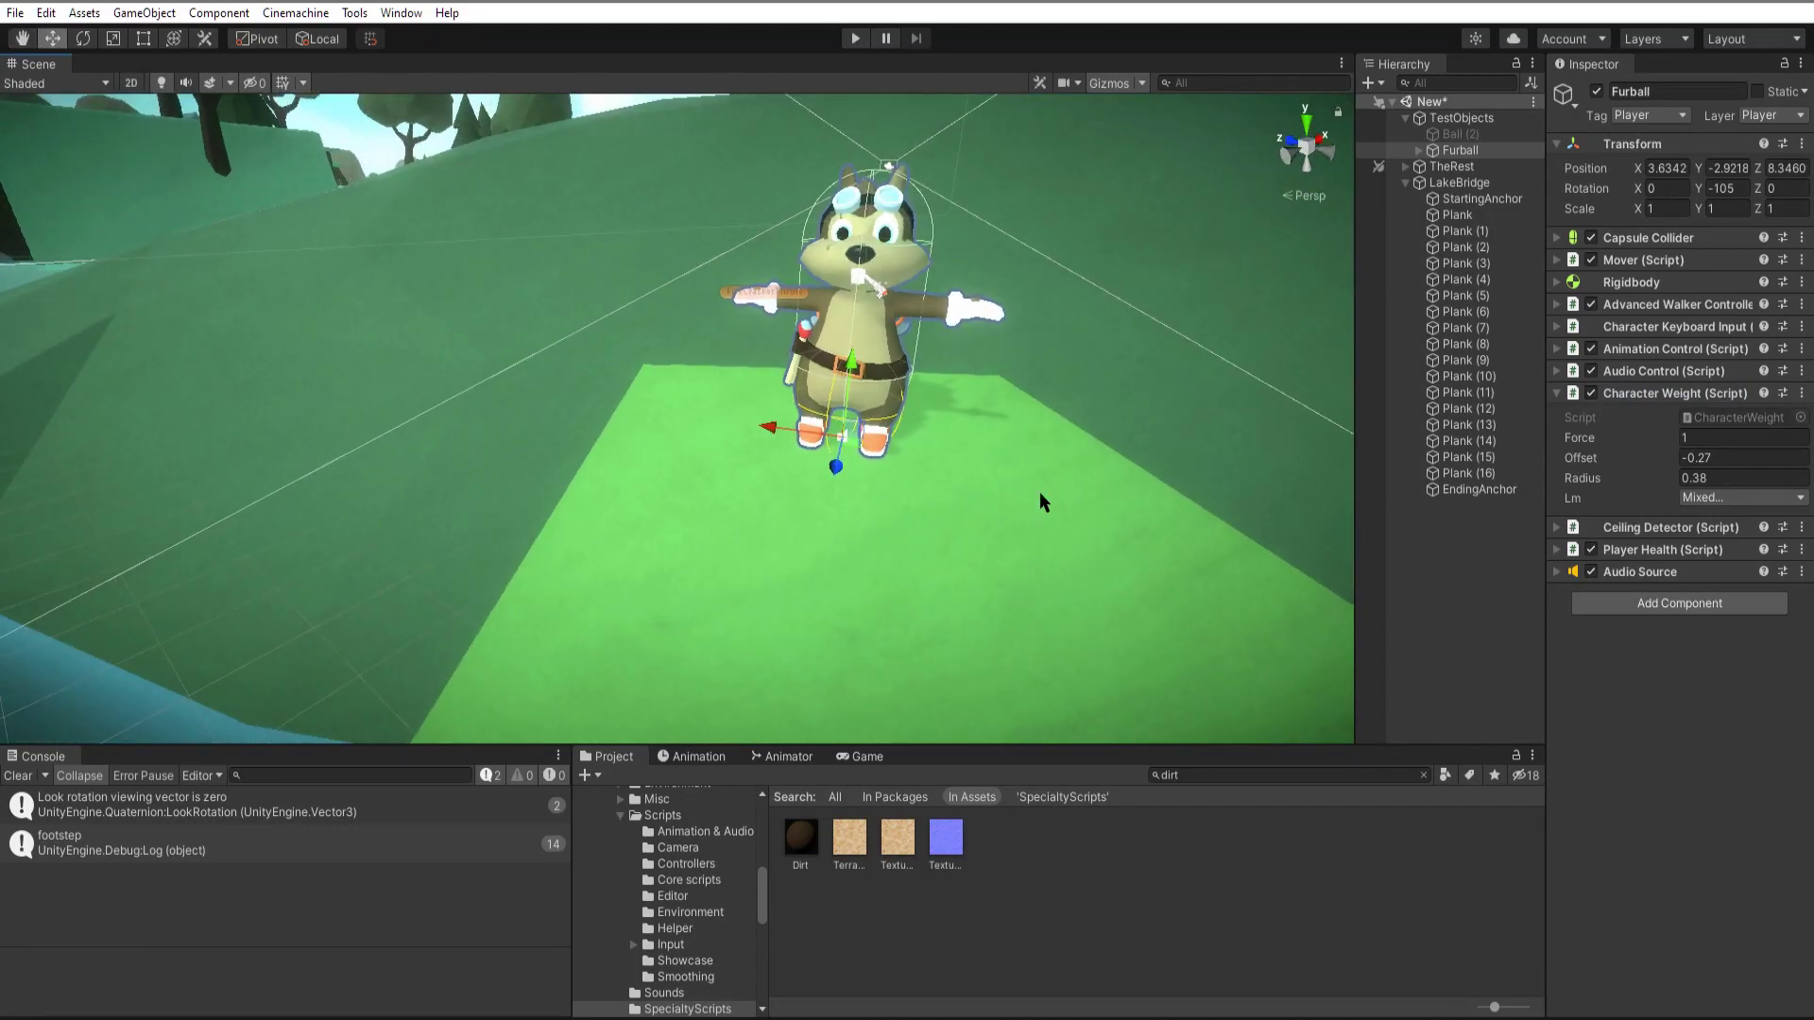
Open the CharacterWeight script and examine its force, offset, radius and lm variable declarations.
{"action": "double_click", "coordinate": [1743, 421]}
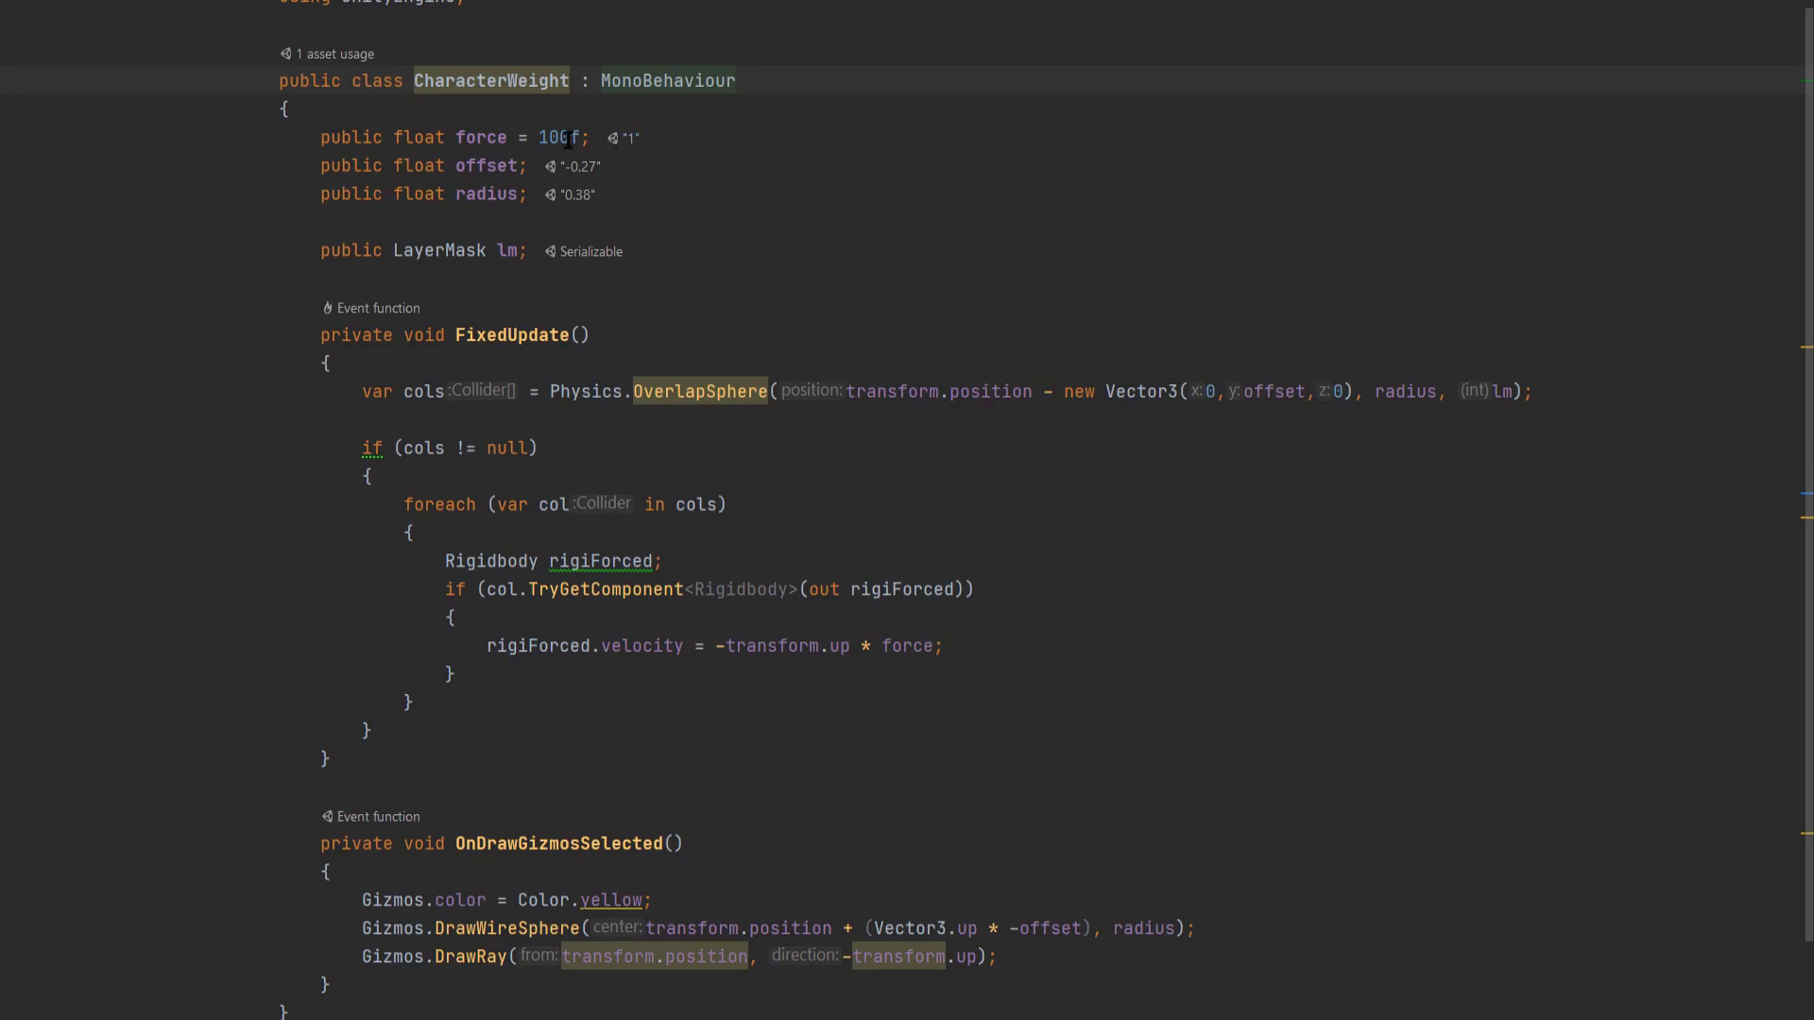
{"action": "double_click", "coordinate": [493, 138]}
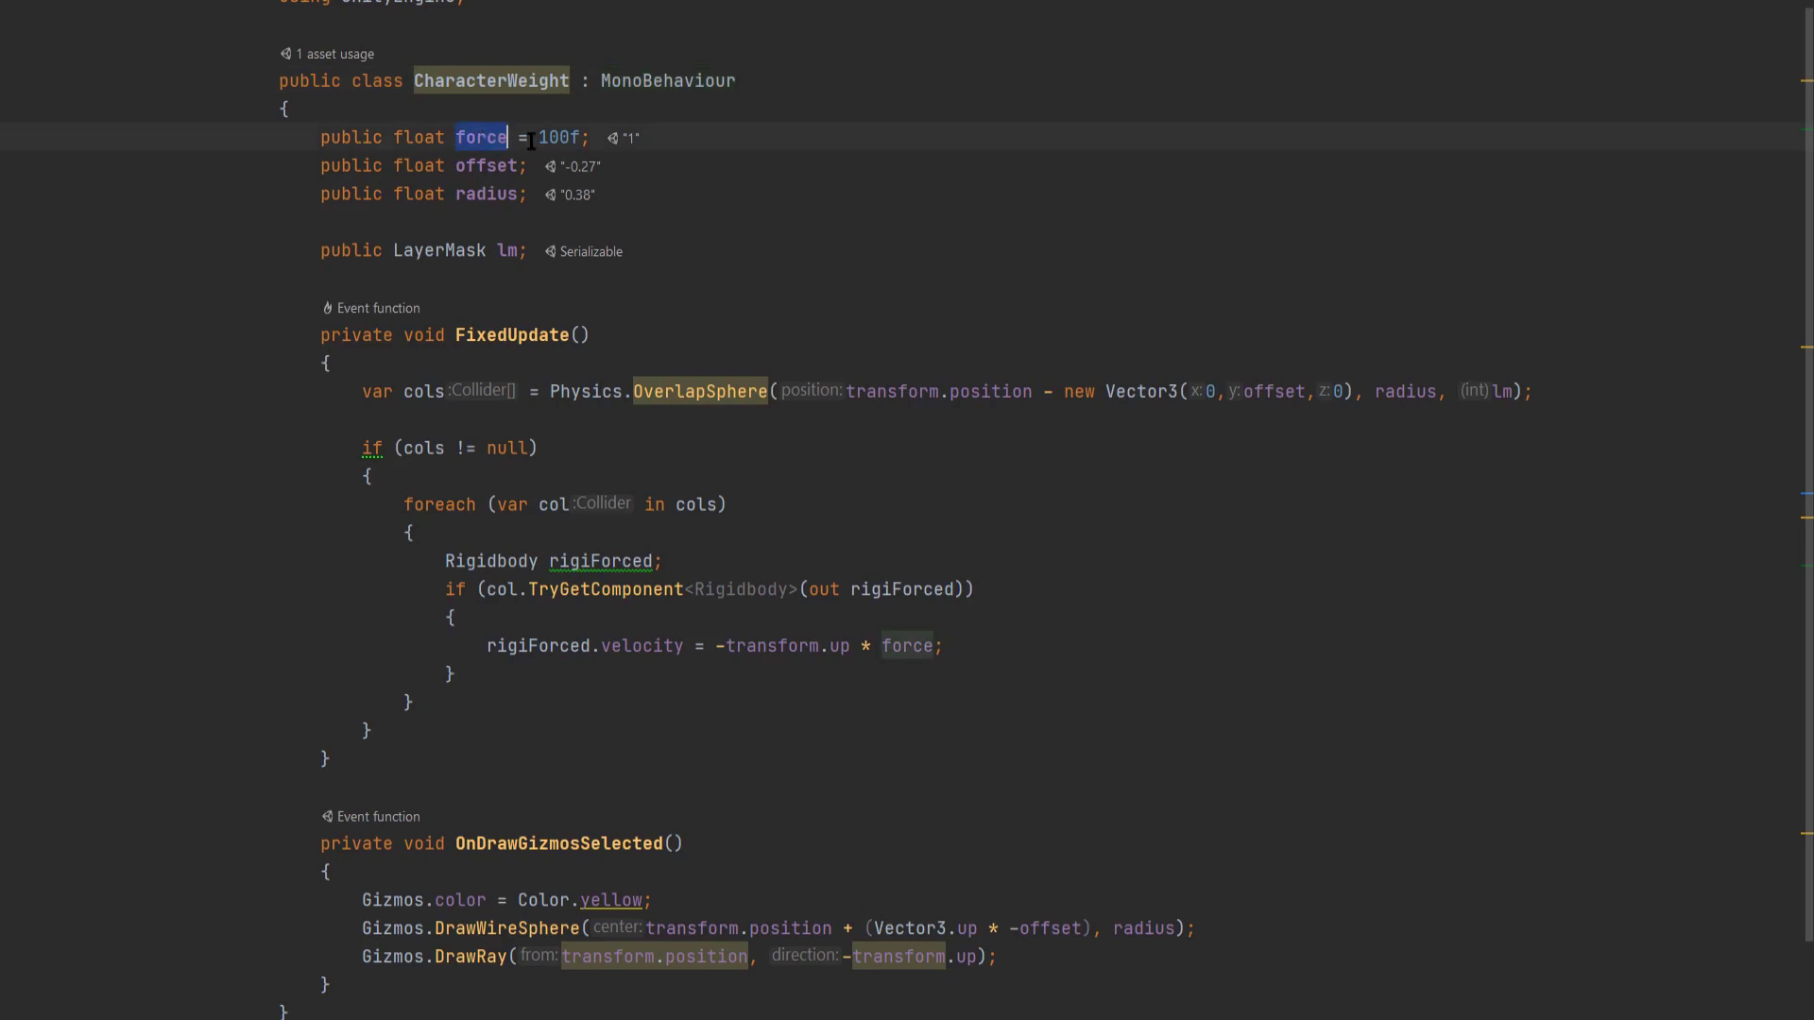
{"action": "double_click", "coordinate": [486, 166]}
{"action": "double_click", "coordinate": [494, 197]}
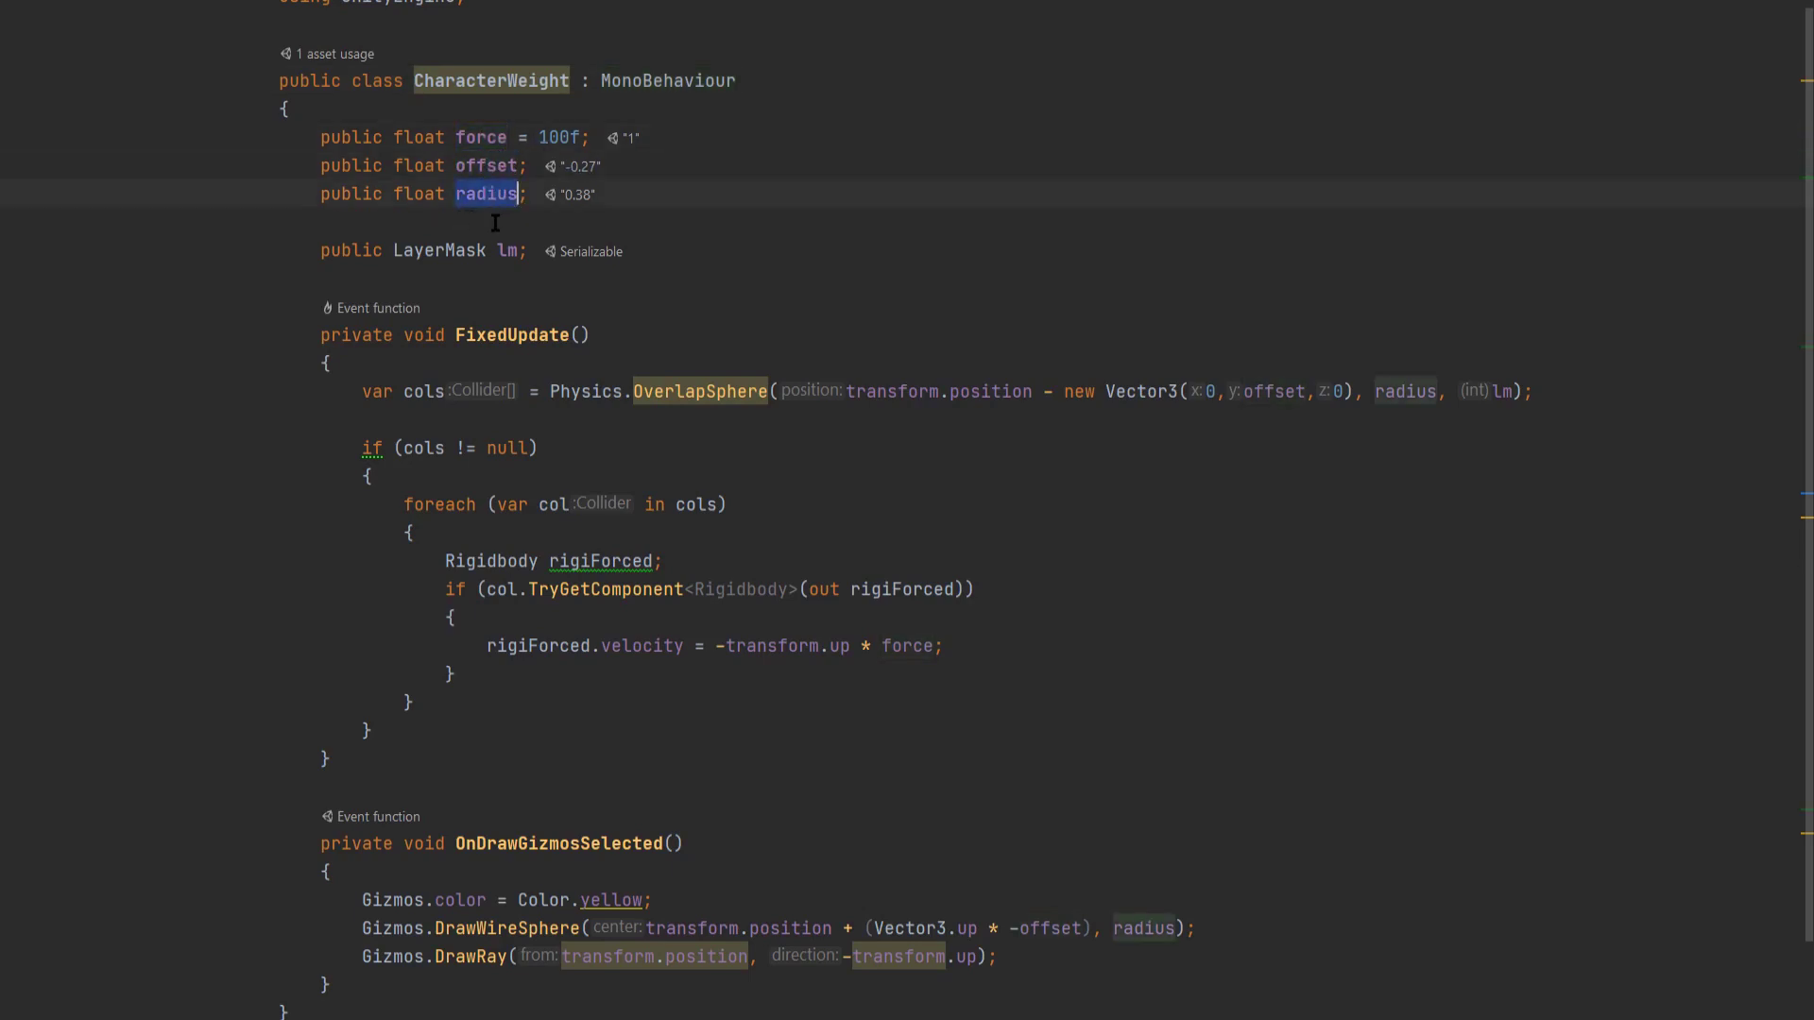
{"action": "double_click", "coordinate": [507, 251]}
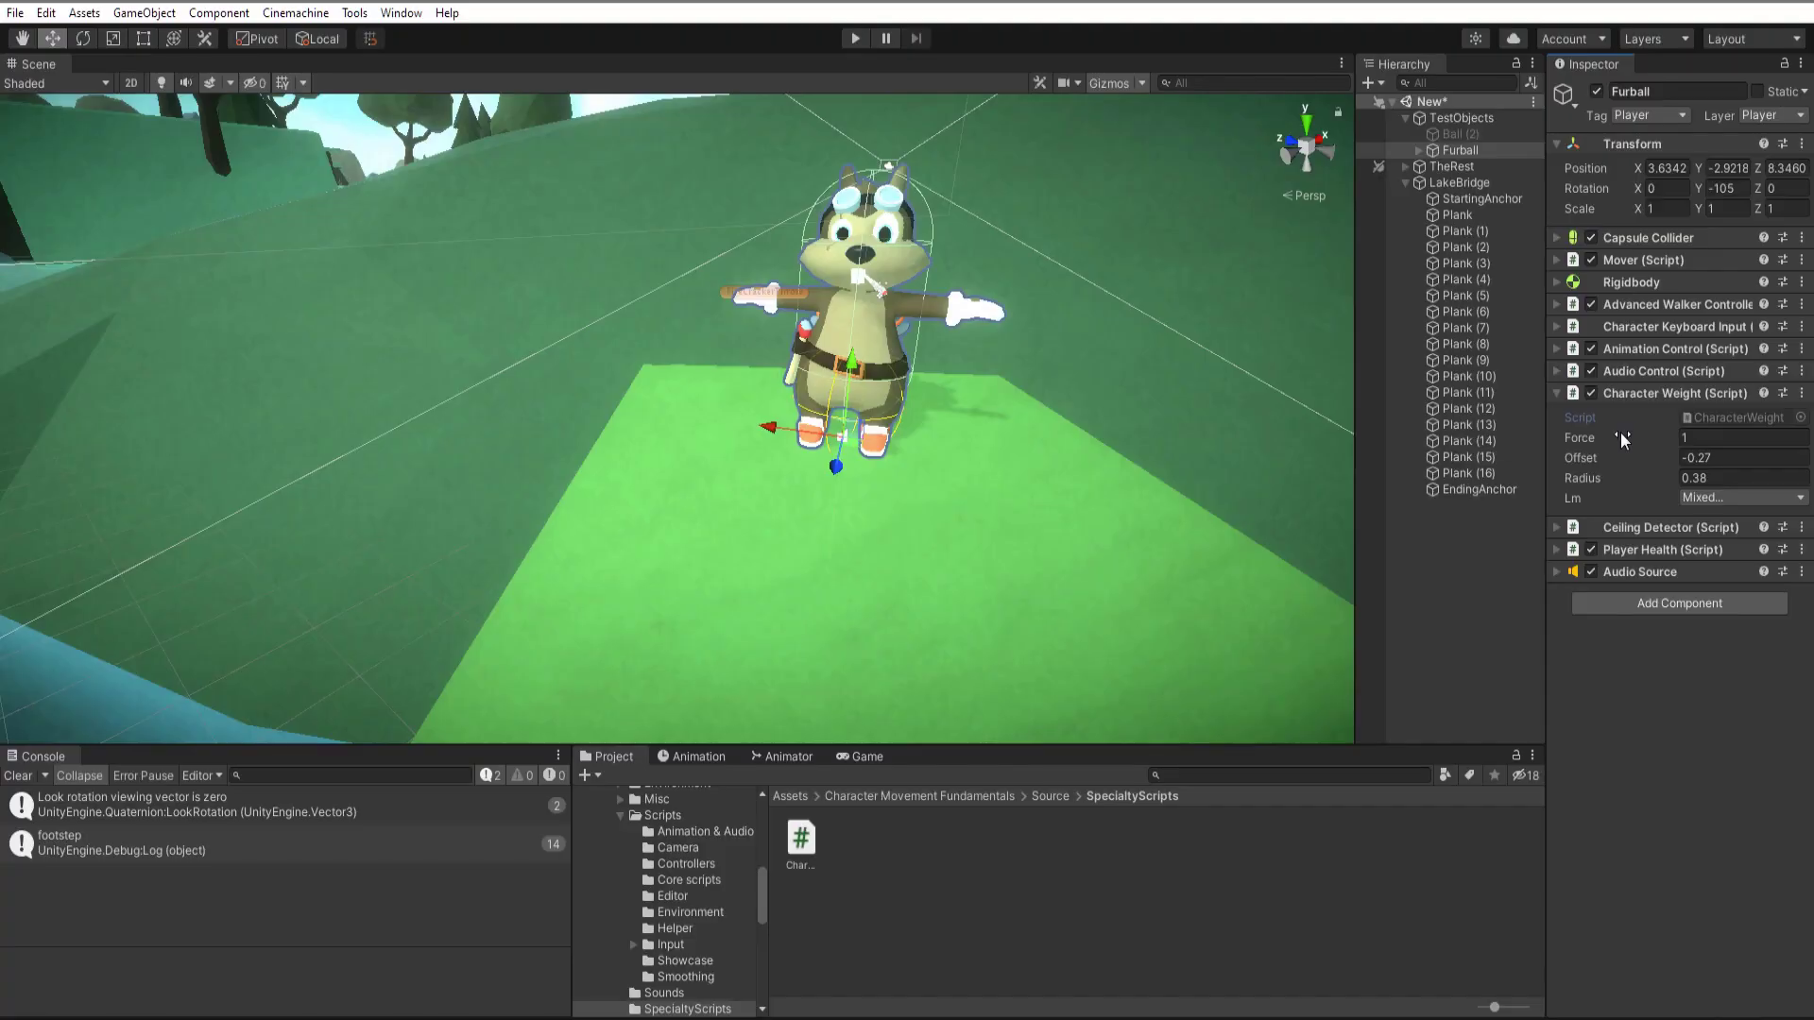
Set Furball's Character Weight offset to -0.34 and radius to 0.38, and review the Lm layer mask options.
{"action": "left_click_drag", "start_coordinate": [1602, 455], "coordinate": [1616, 457]}
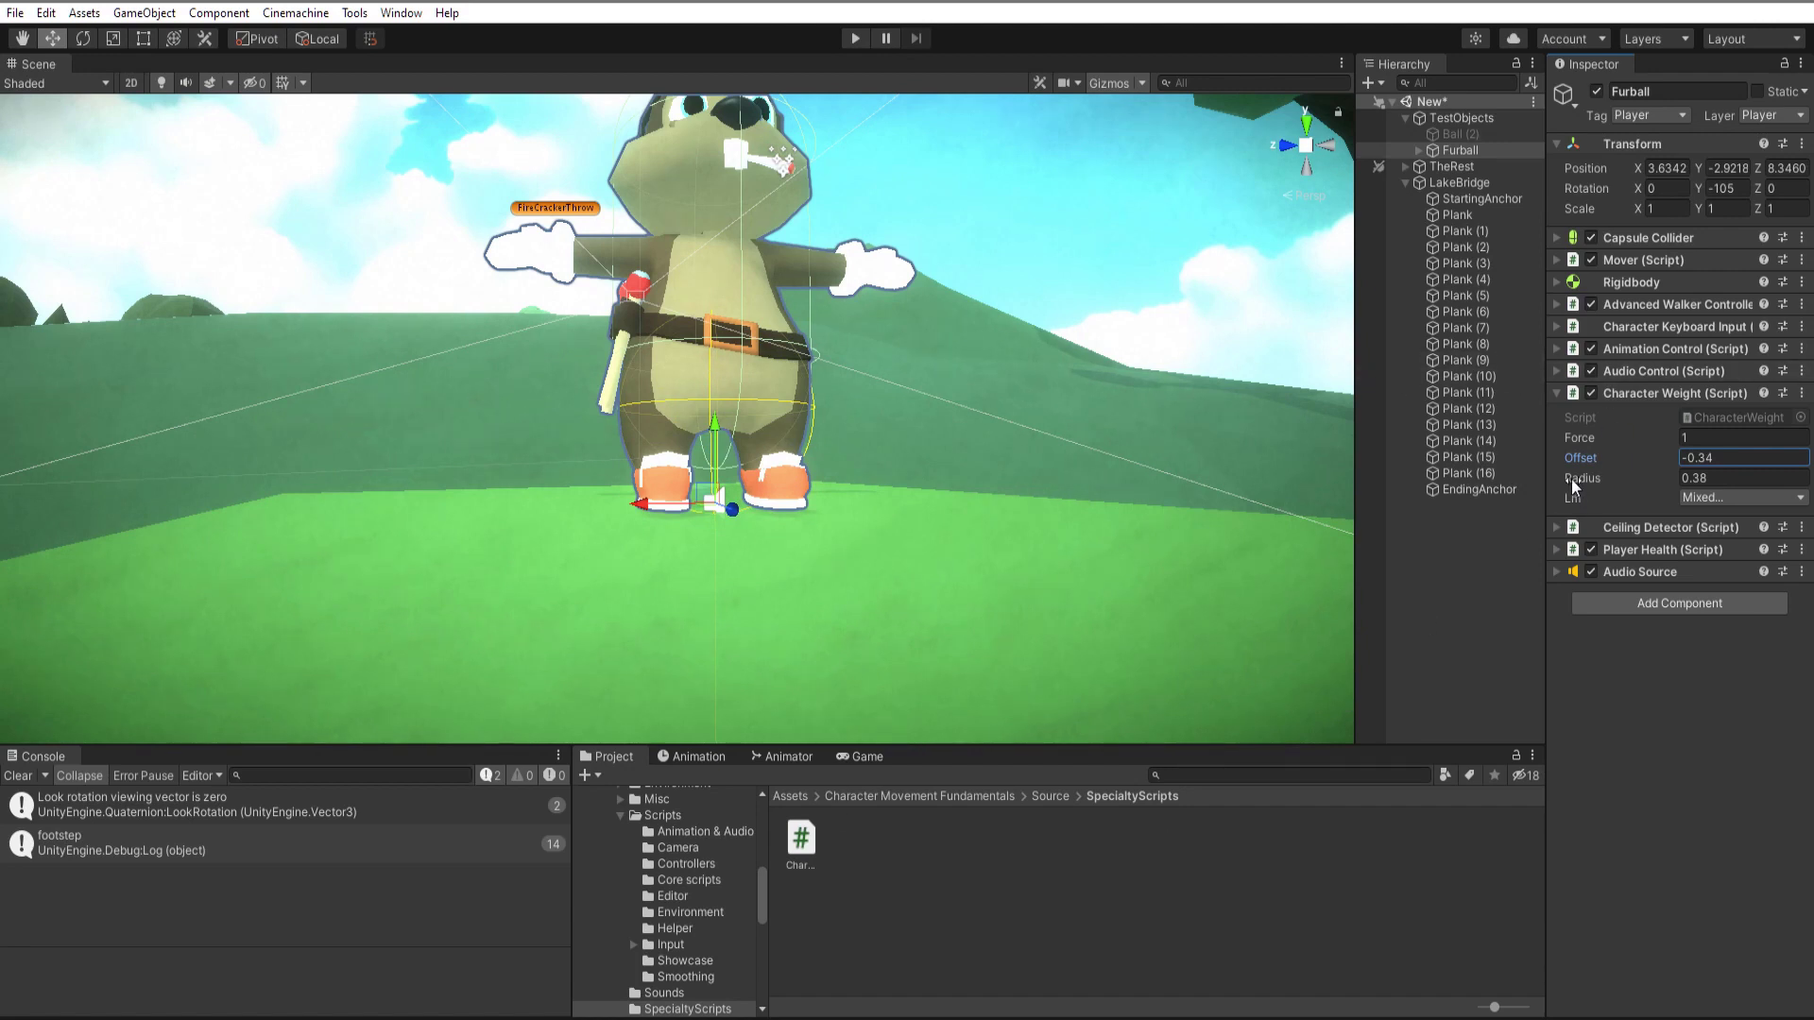
{"action": "mouse_move", "coordinate": [1579, 476]}
{"action": "left_mouse_down"}
{"action": "mouse_move", "coordinate": [1609, 473]}
{"action": "mouse_move", "coordinate": [1591, 474]}
{"action": "left_mouse_up"}
{"action": "right_click_drag", "start_coordinate": [845, 363], "coordinate": [739, 370]}
{"action": "key", "text": "d"}
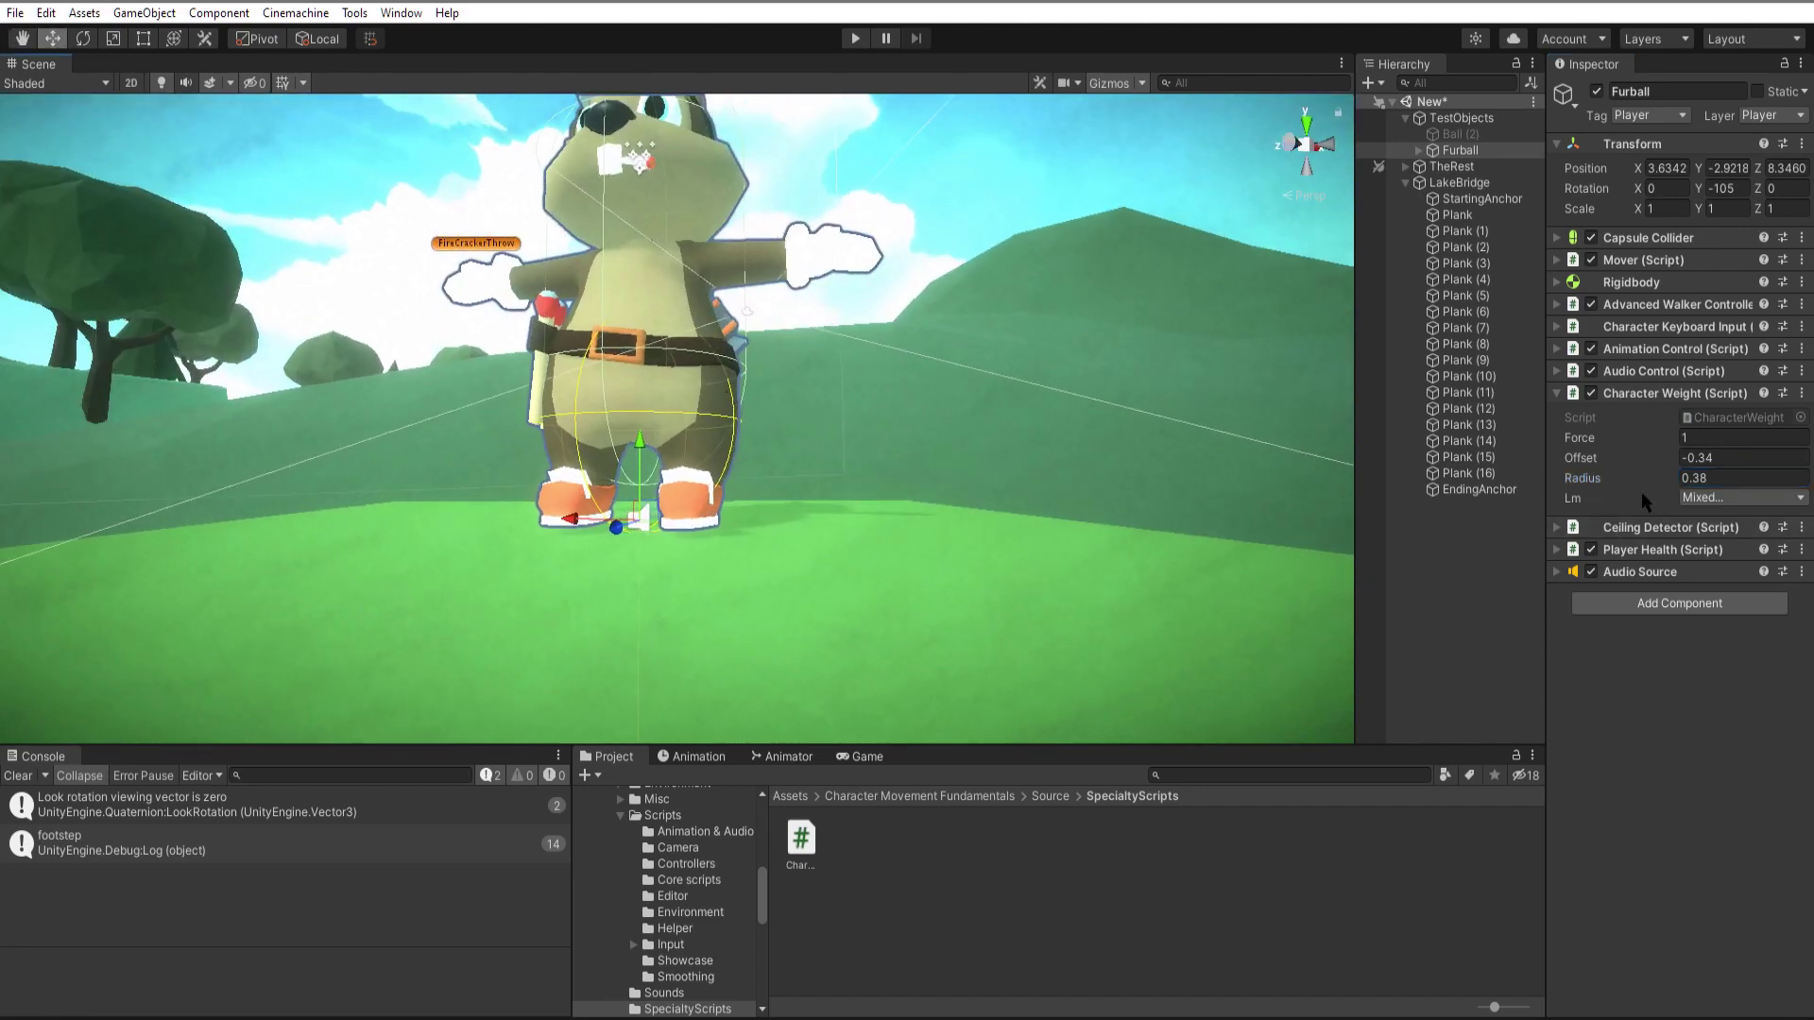
{"action": "left_click", "coordinate": [1713, 499]}
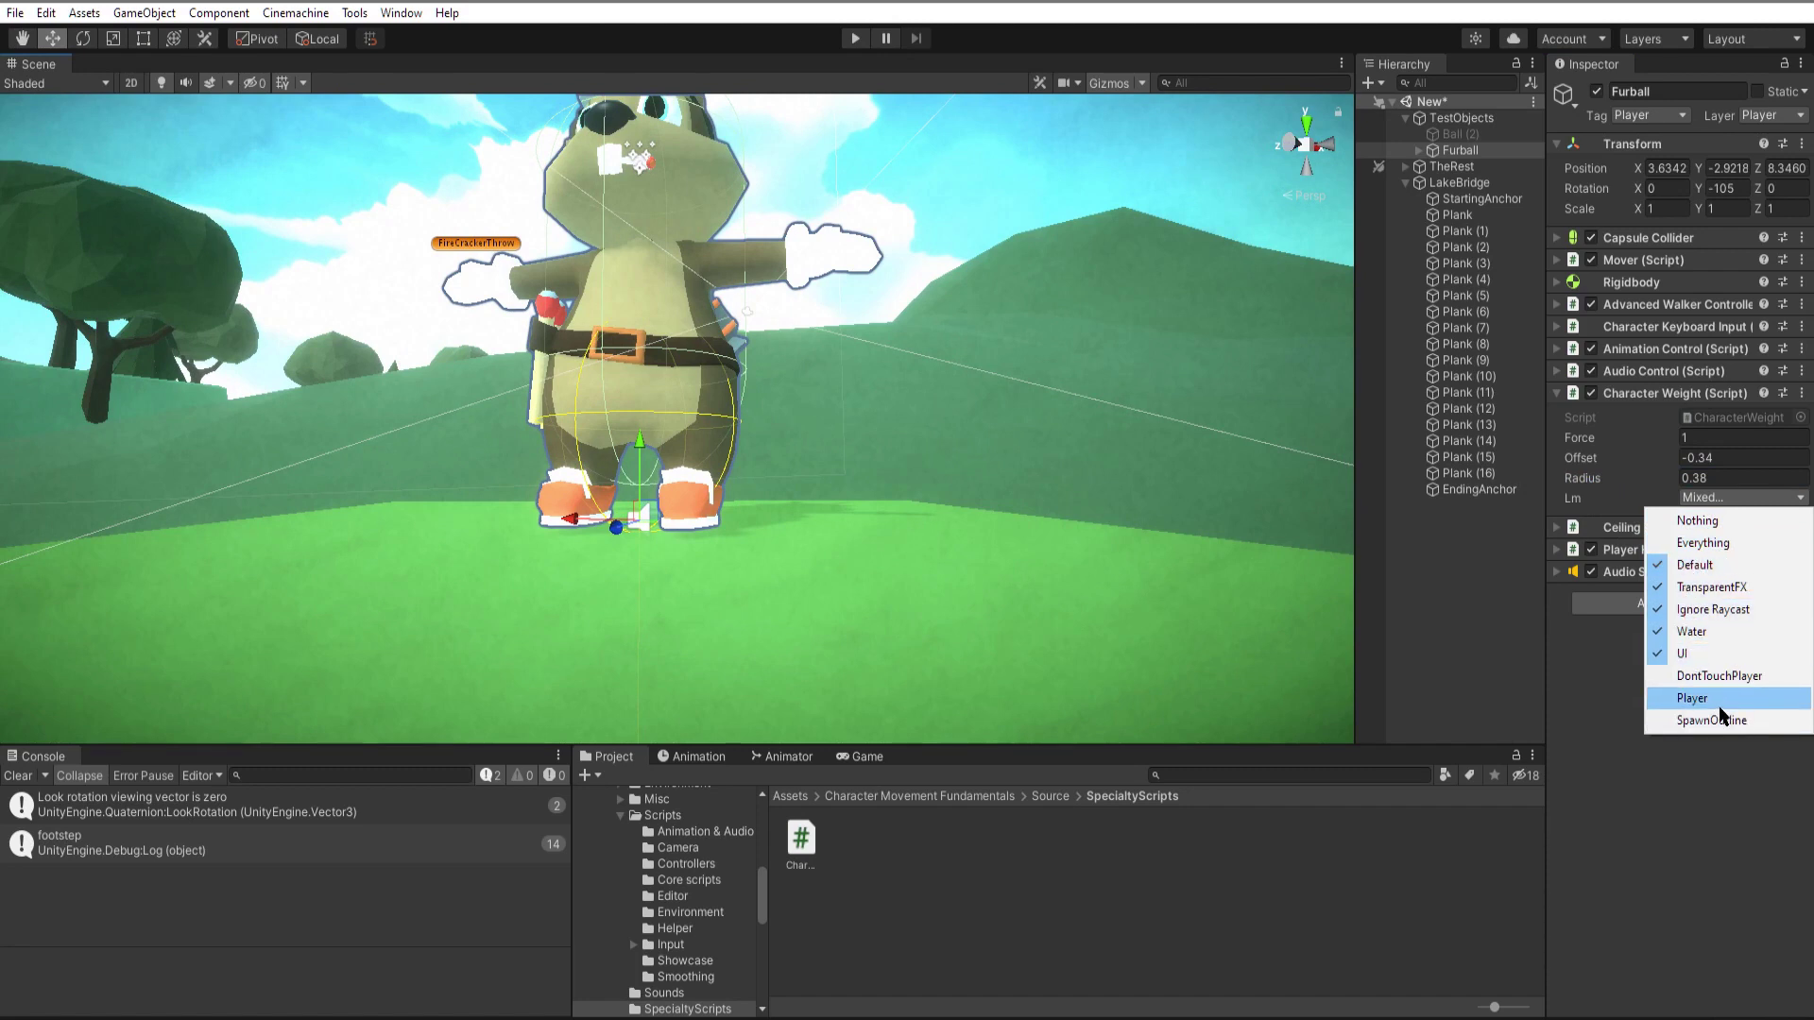
{"action": "left_click", "coordinate": [891, 208]}
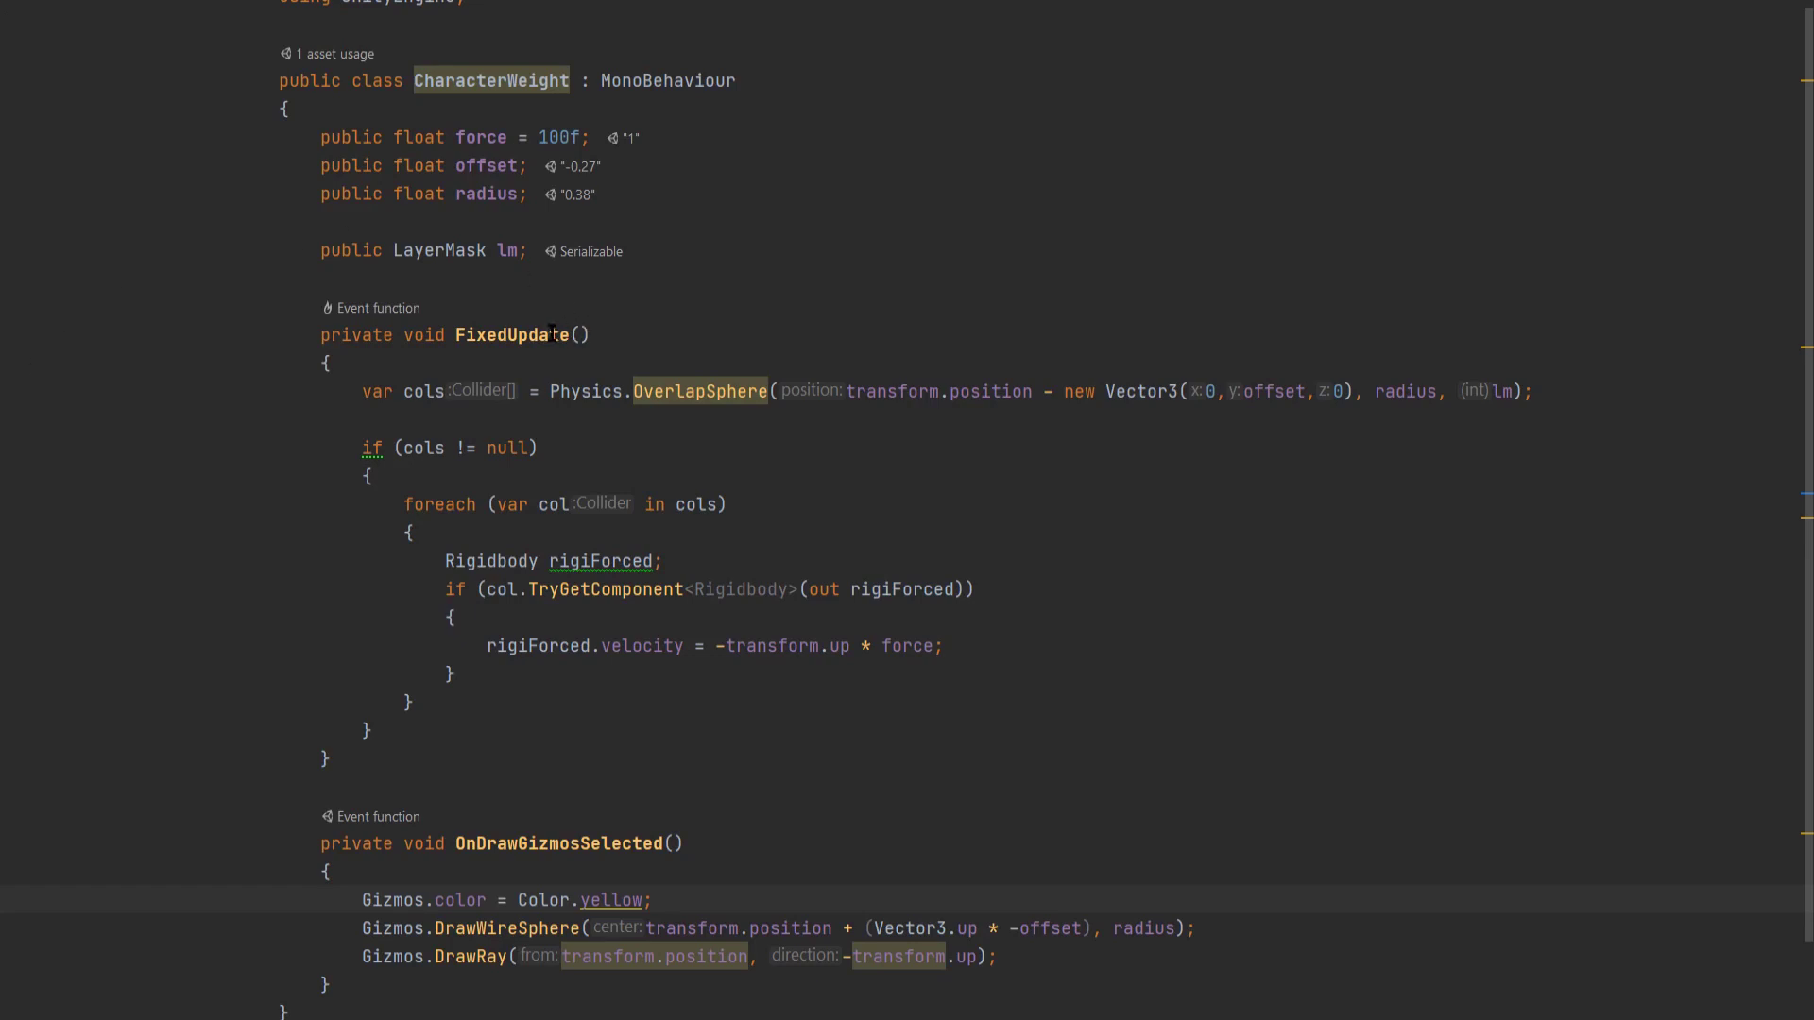
Examine the OverlapSphere call in the script's FixedUpdate method, including its position, offset, radius and layer mask arguments.
{"action": "double_click", "coordinate": [552, 334]}
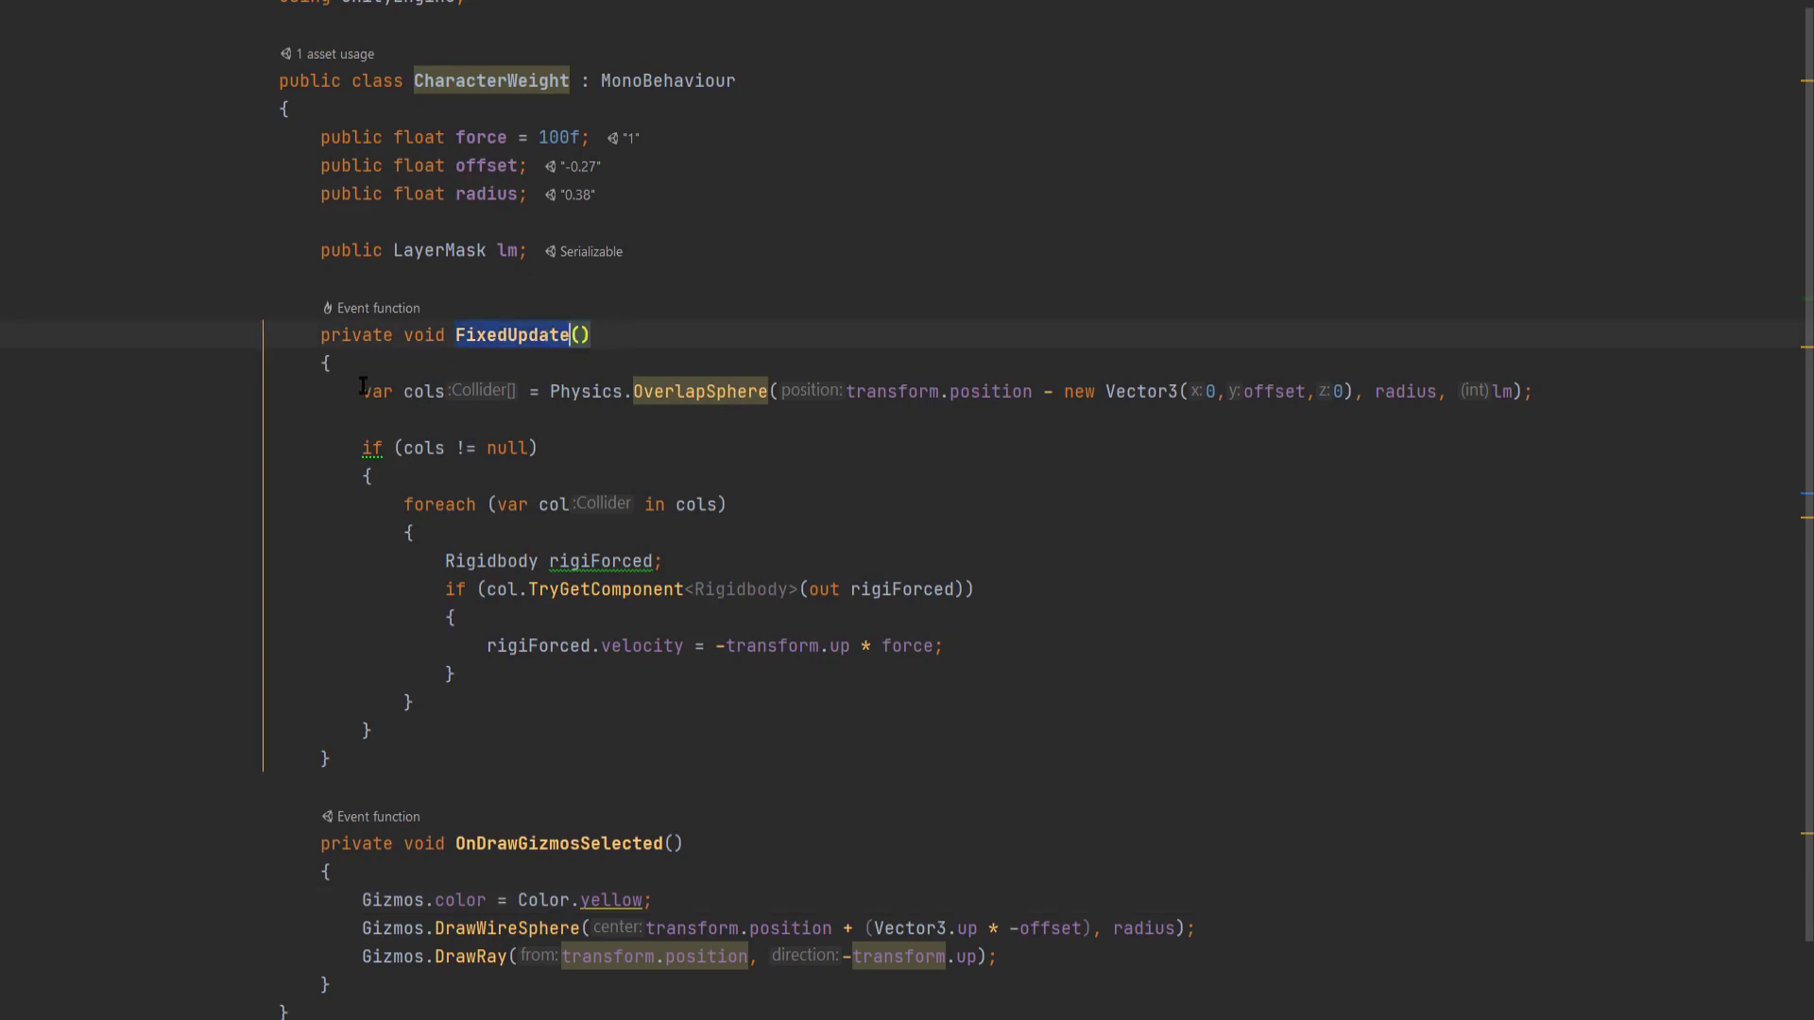
{"action": "left_click_drag", "start_coordinate": [364, 389], "coordinate": [1055, 391]}
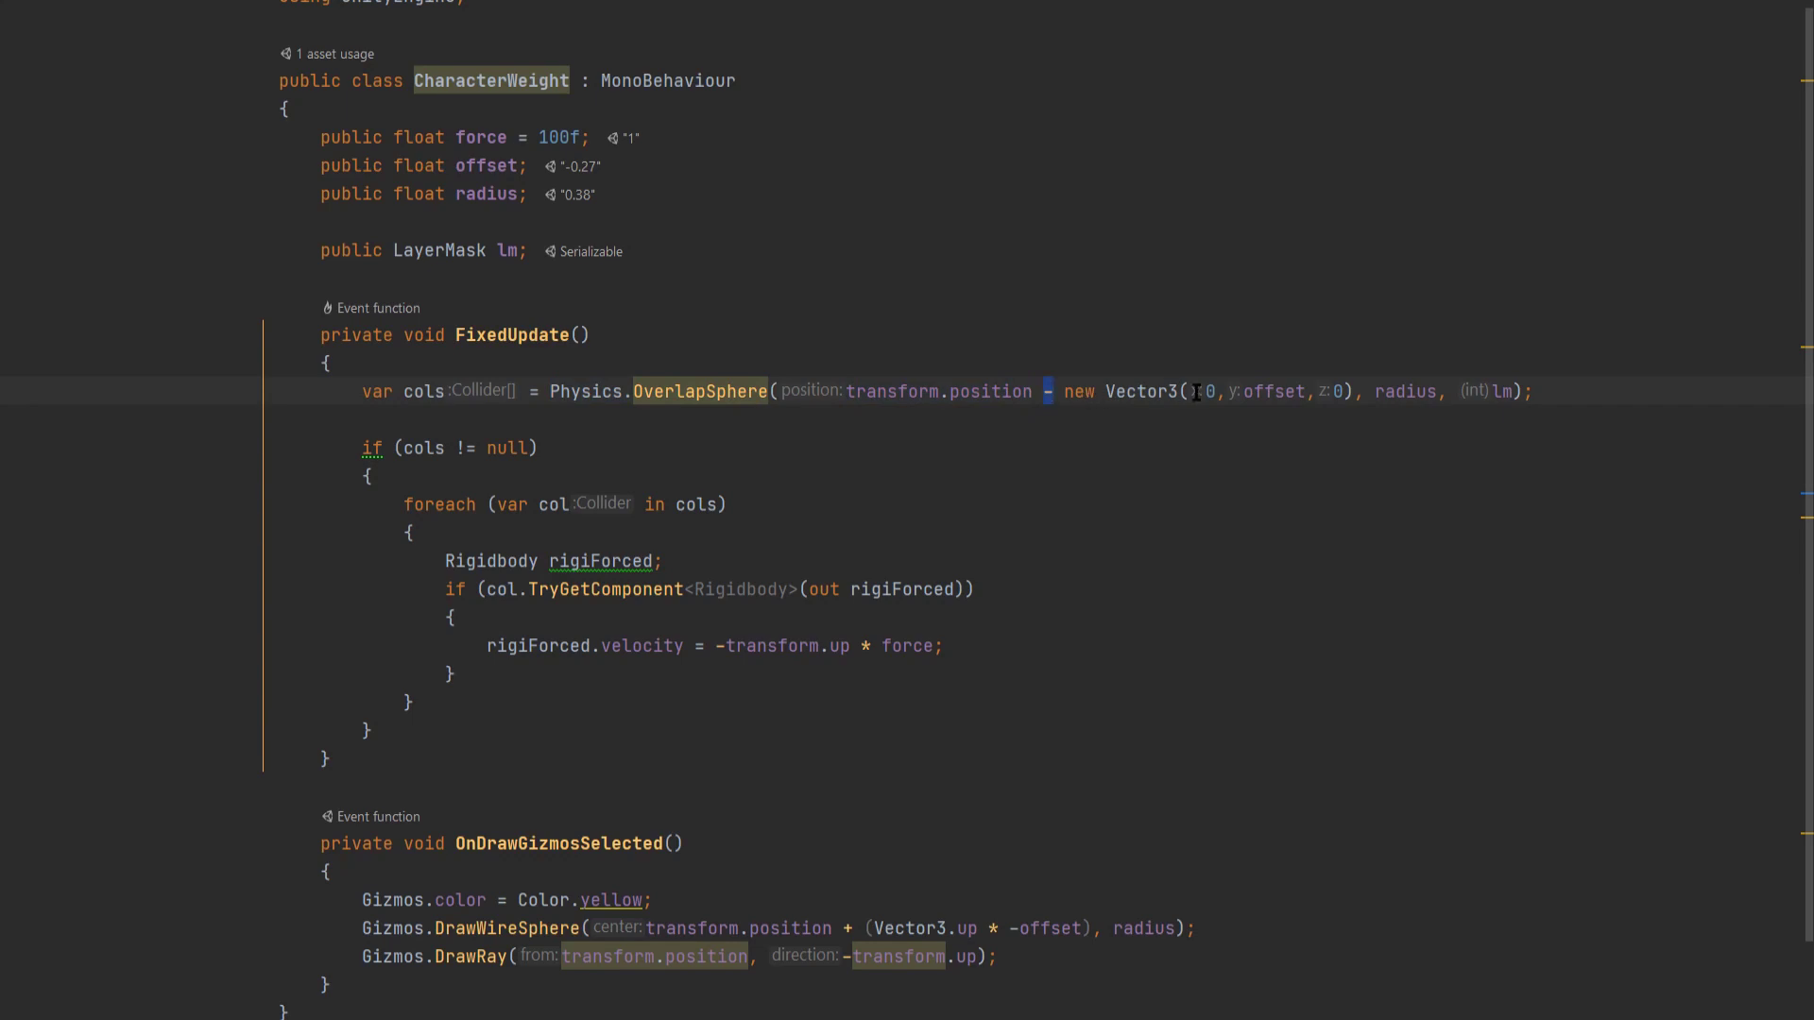
{"action": "double_click", "coordinate": [1273, 391]}
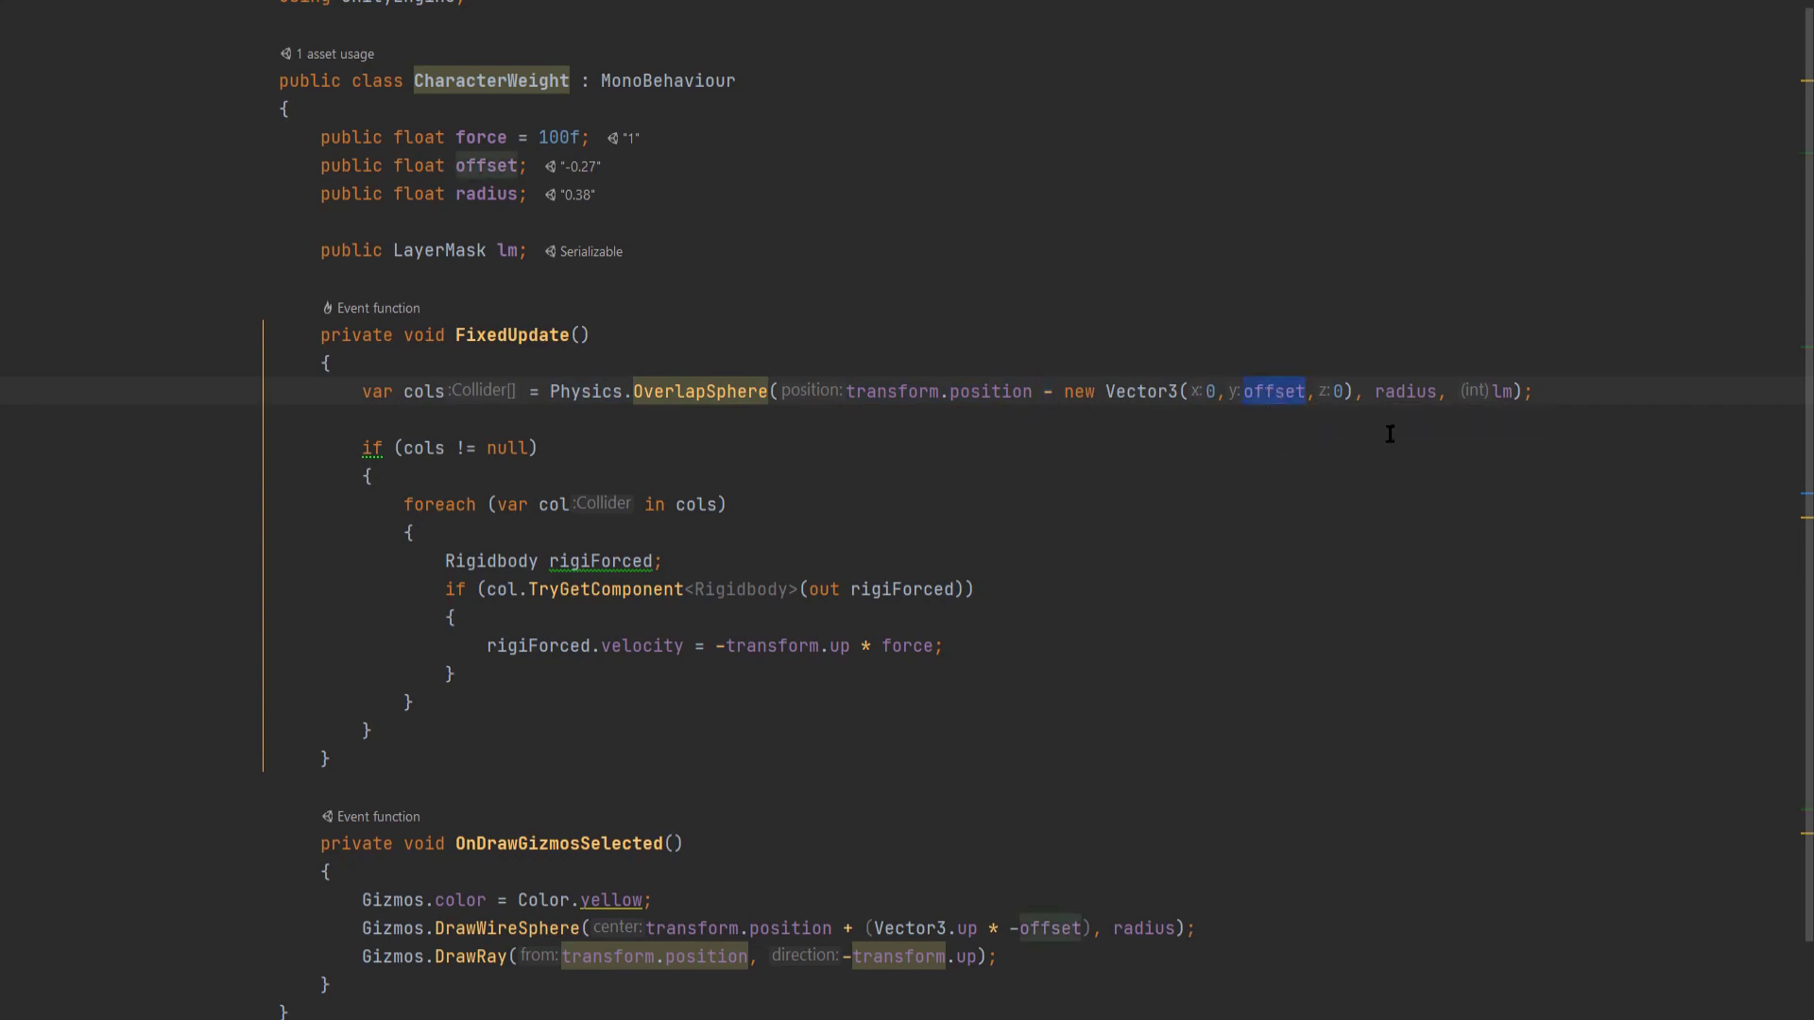
{"action": "double_click", "coordinate": [1402, 392]}
{"action": "double_click", "coordinate": [1504, 391]}
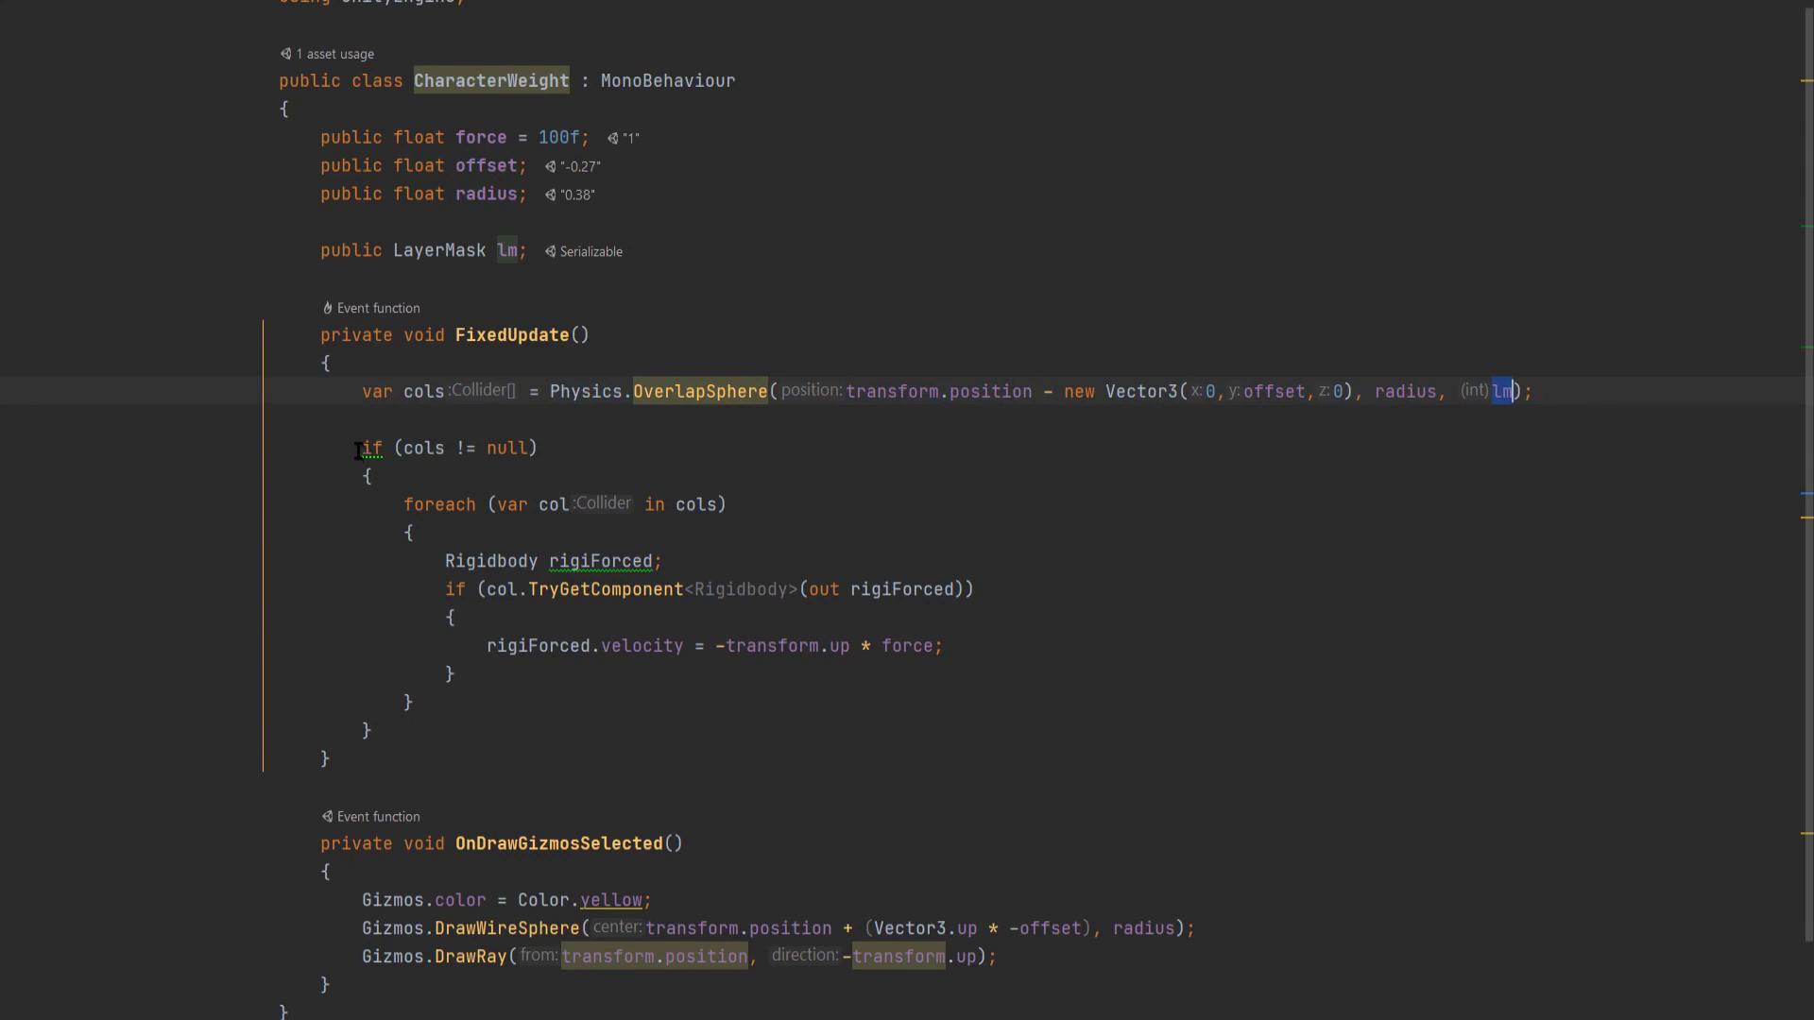
Examine the null check and foreach loop that gets each collider's Rigidbody and sets its downward velocity from the force.
{"action": "left_click_drag", "start_coordinate": [363, 447], "coordinate": [636, 458]}
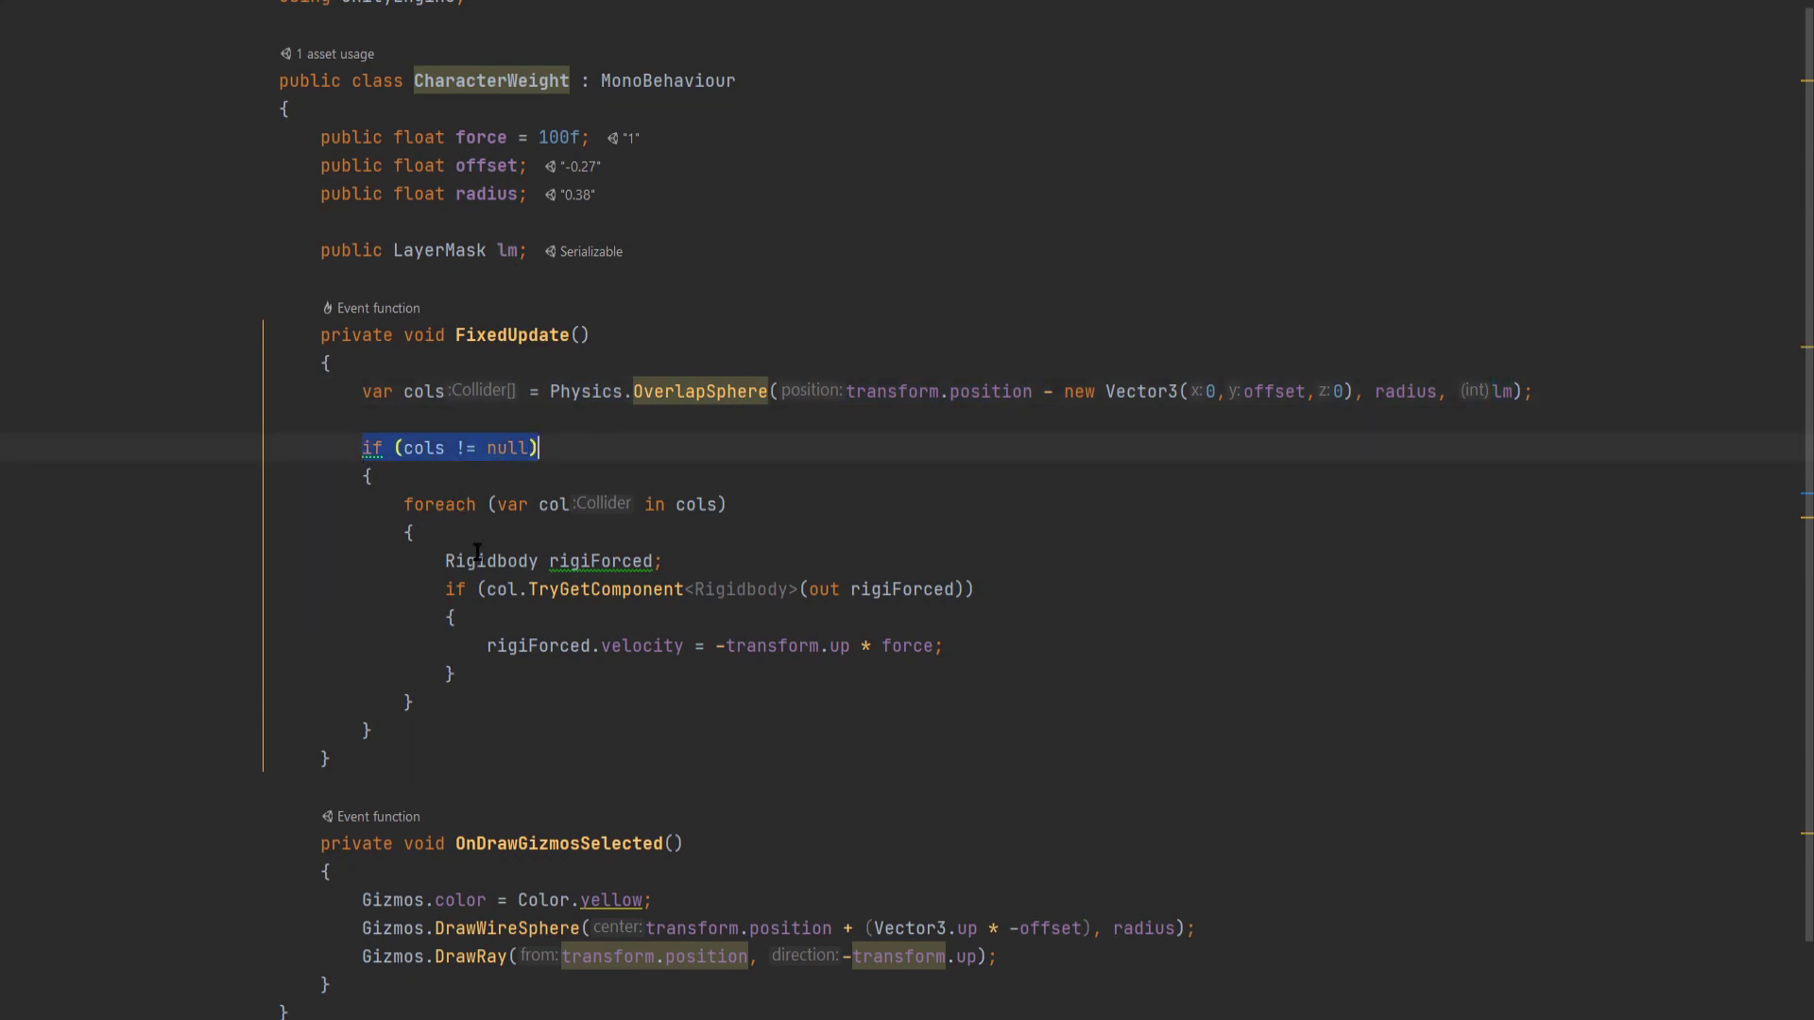
{"action": "double_click", "coordinate": [477, 496]}
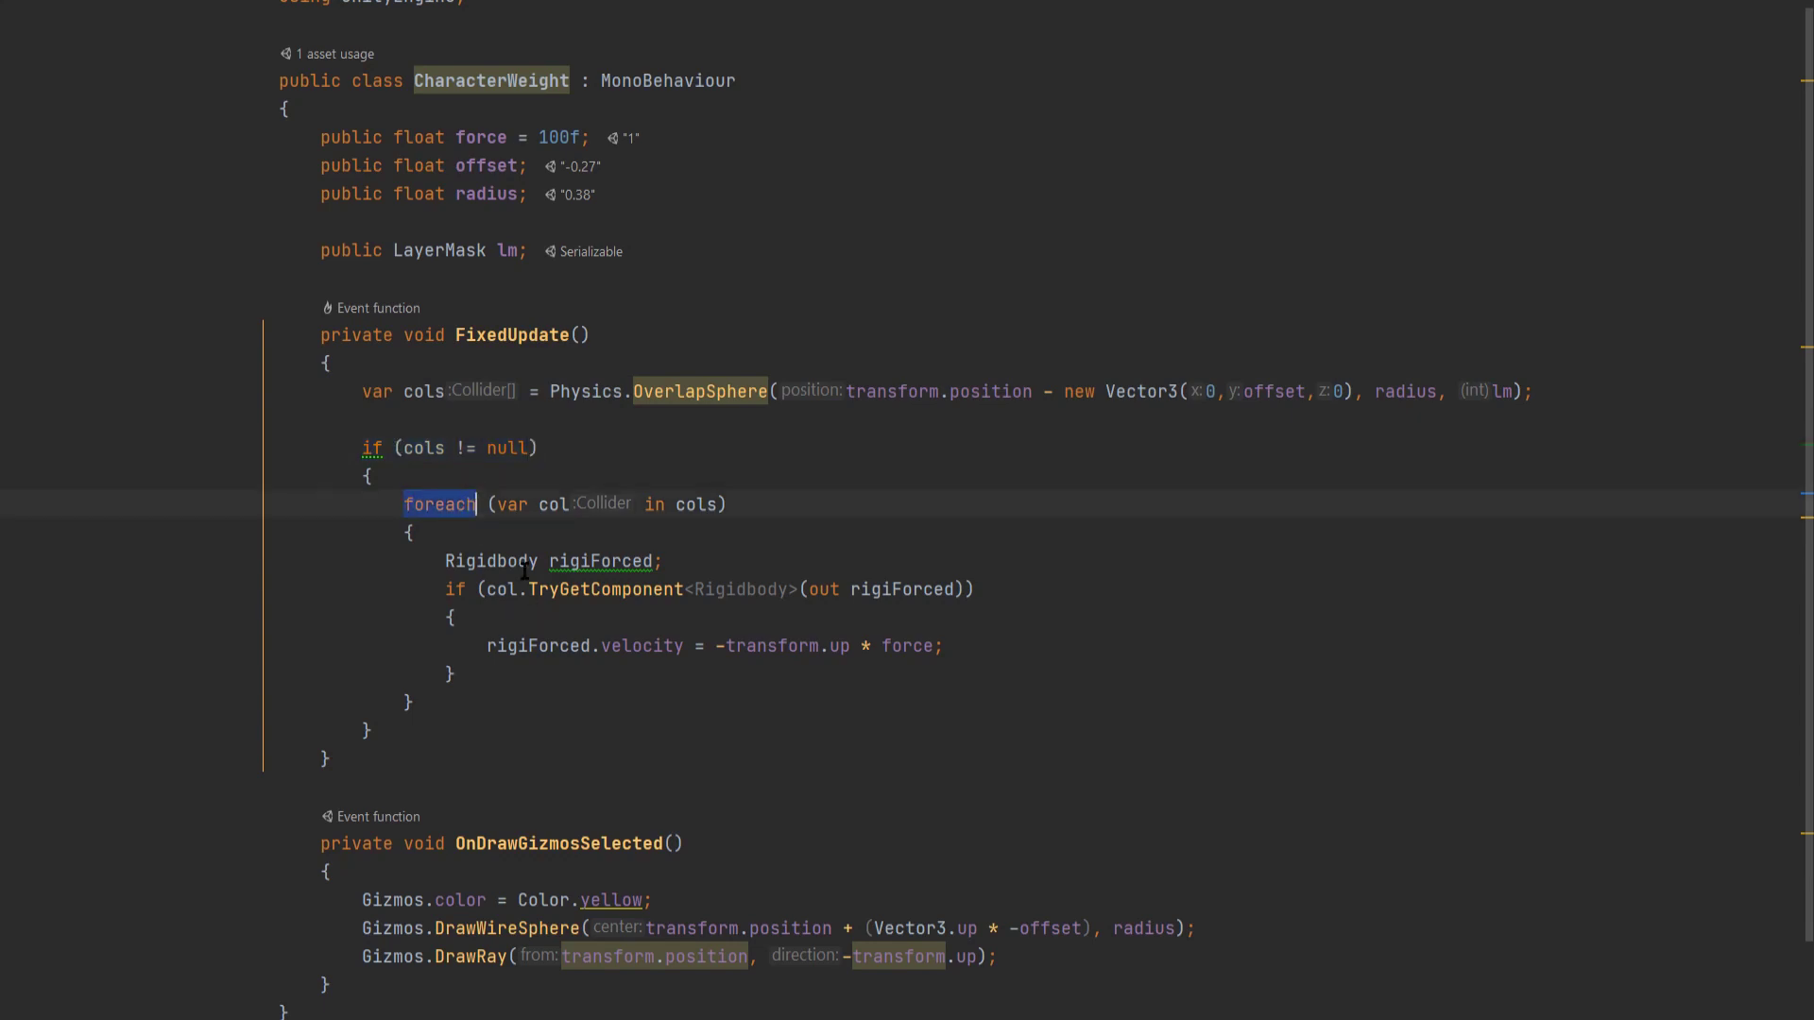
{"action": "double_click", "coordinate": [558, 504]}
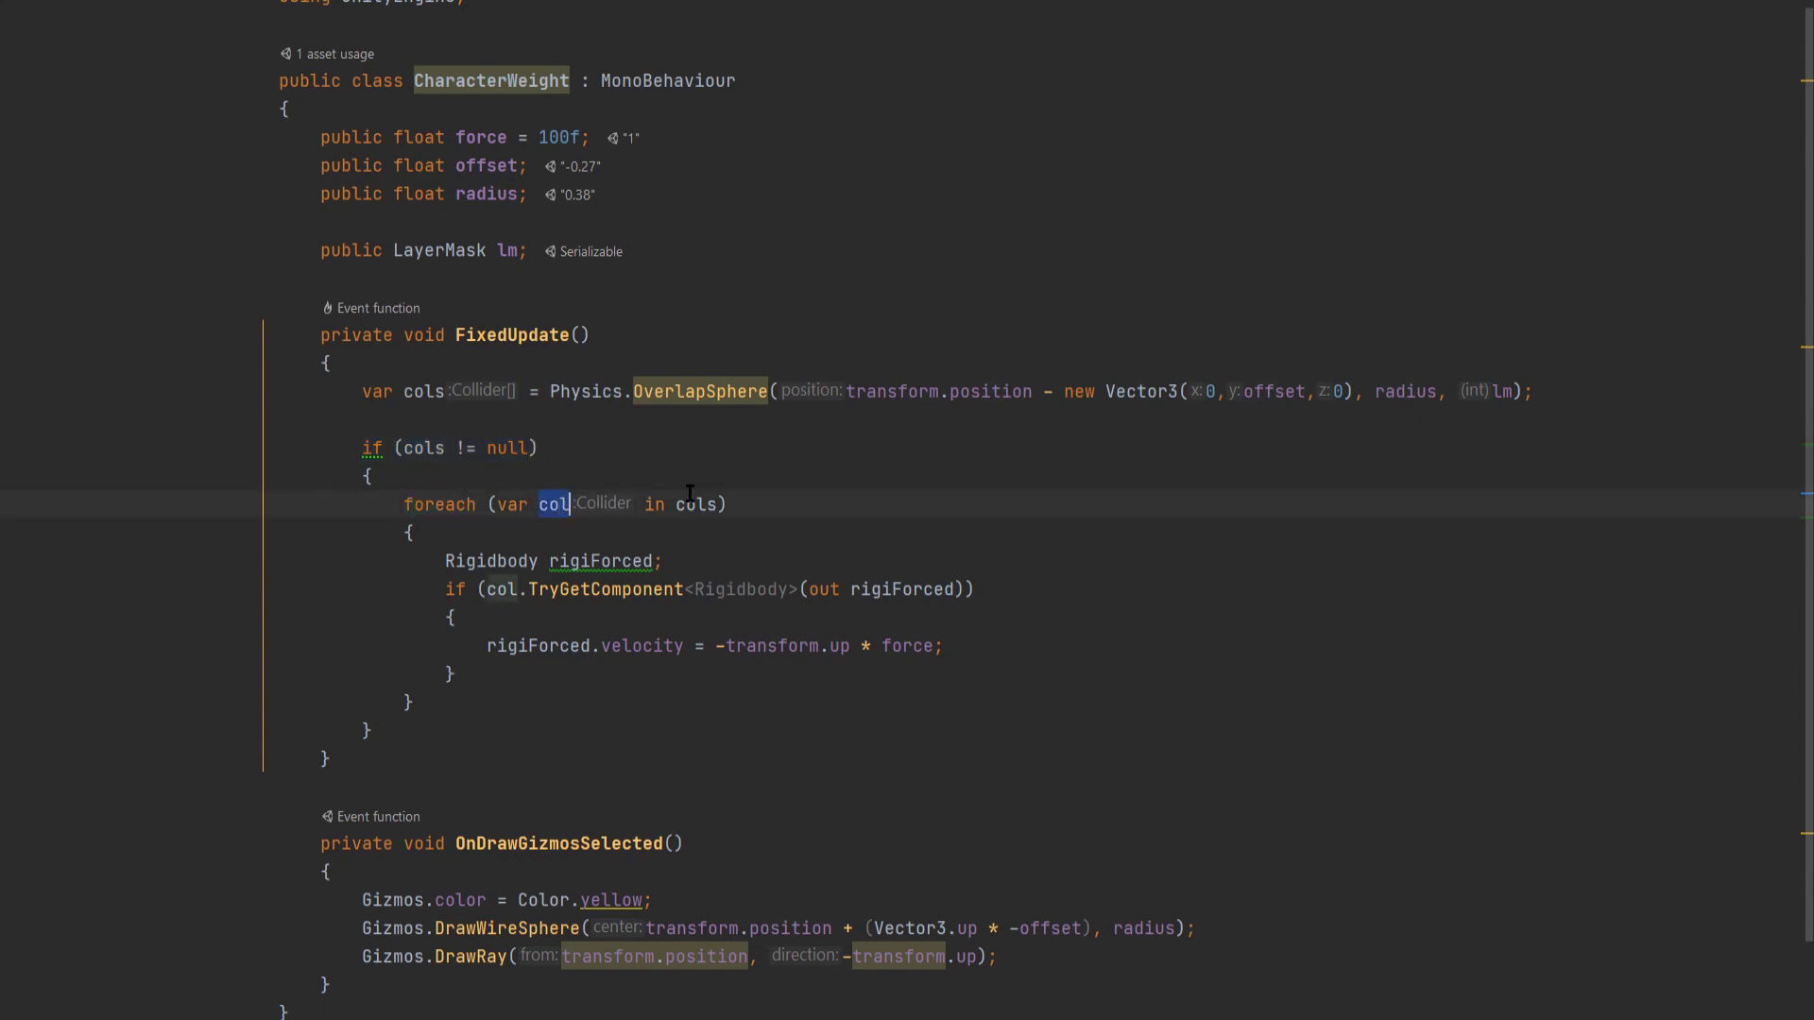
{"action": "double_click", "coordinate": [491, 561]}
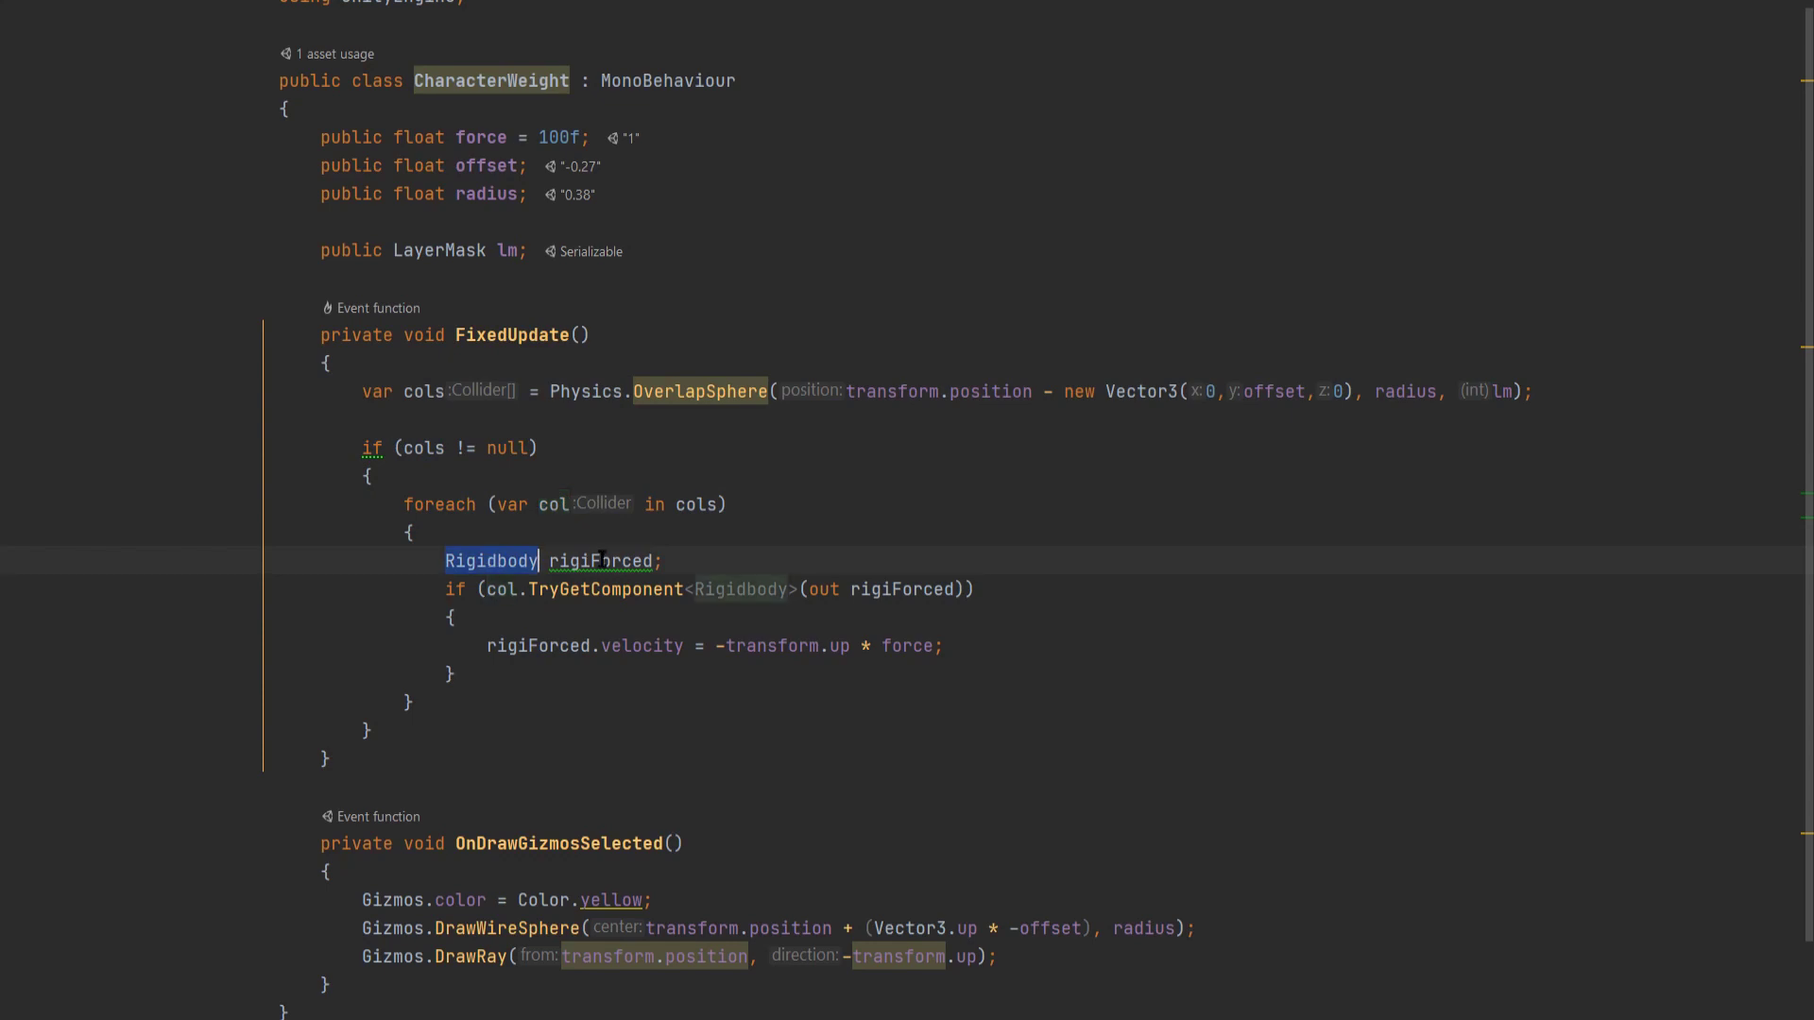
{"action": "double_click", "coordinate": [602, 560]}
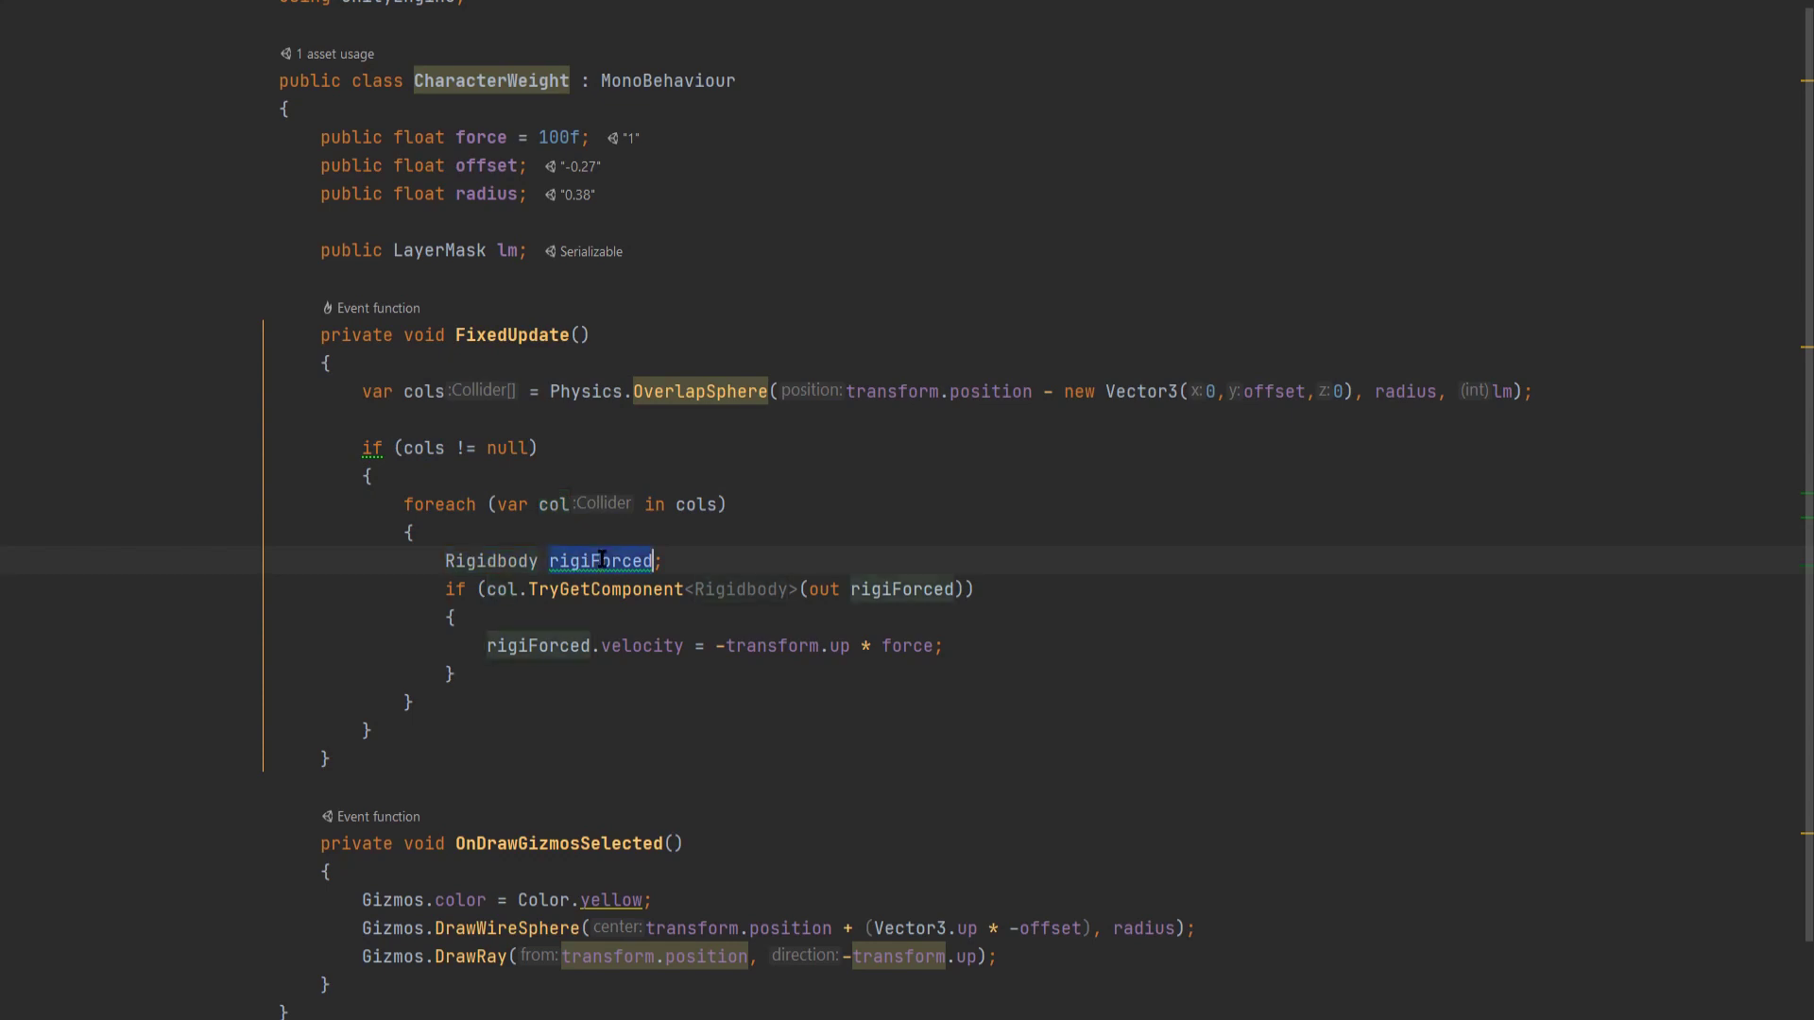
{"action": "double_click", "coordinate": [504, 589]}
{"action": "double_click", "coordinate": [567, 590]}
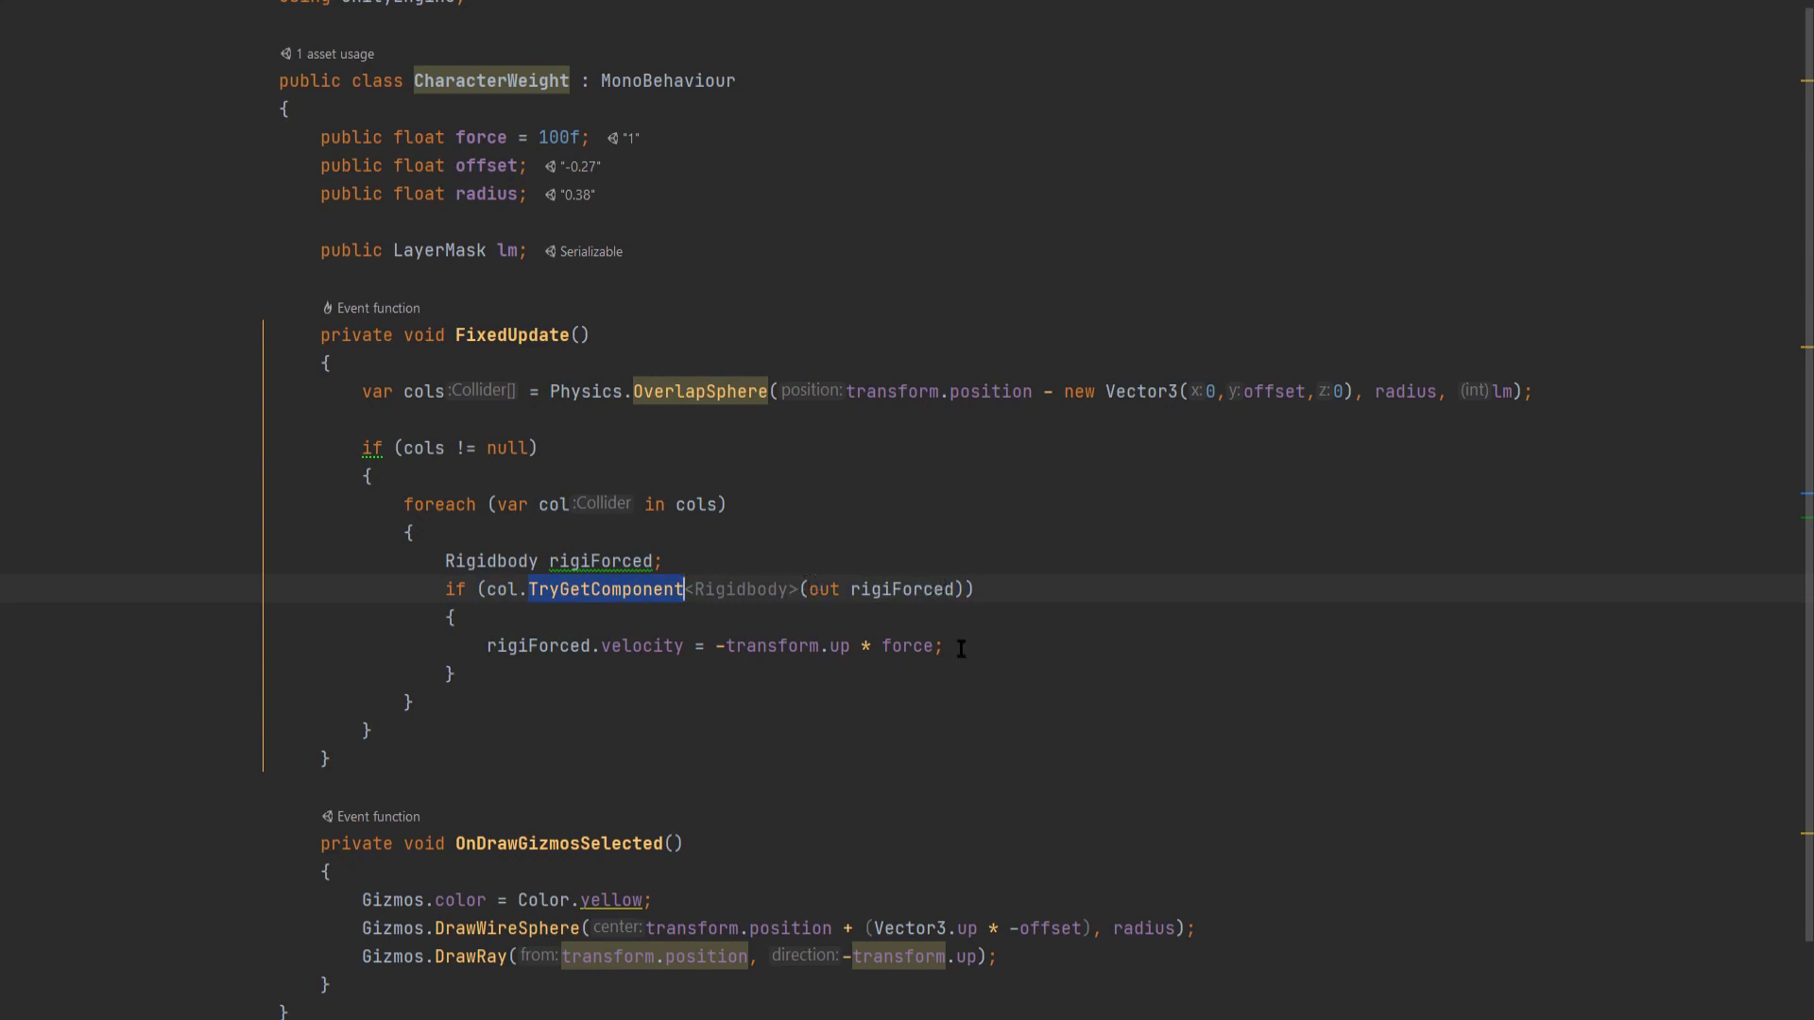
{"action": "double_click", "coordinate": [561, 646]}
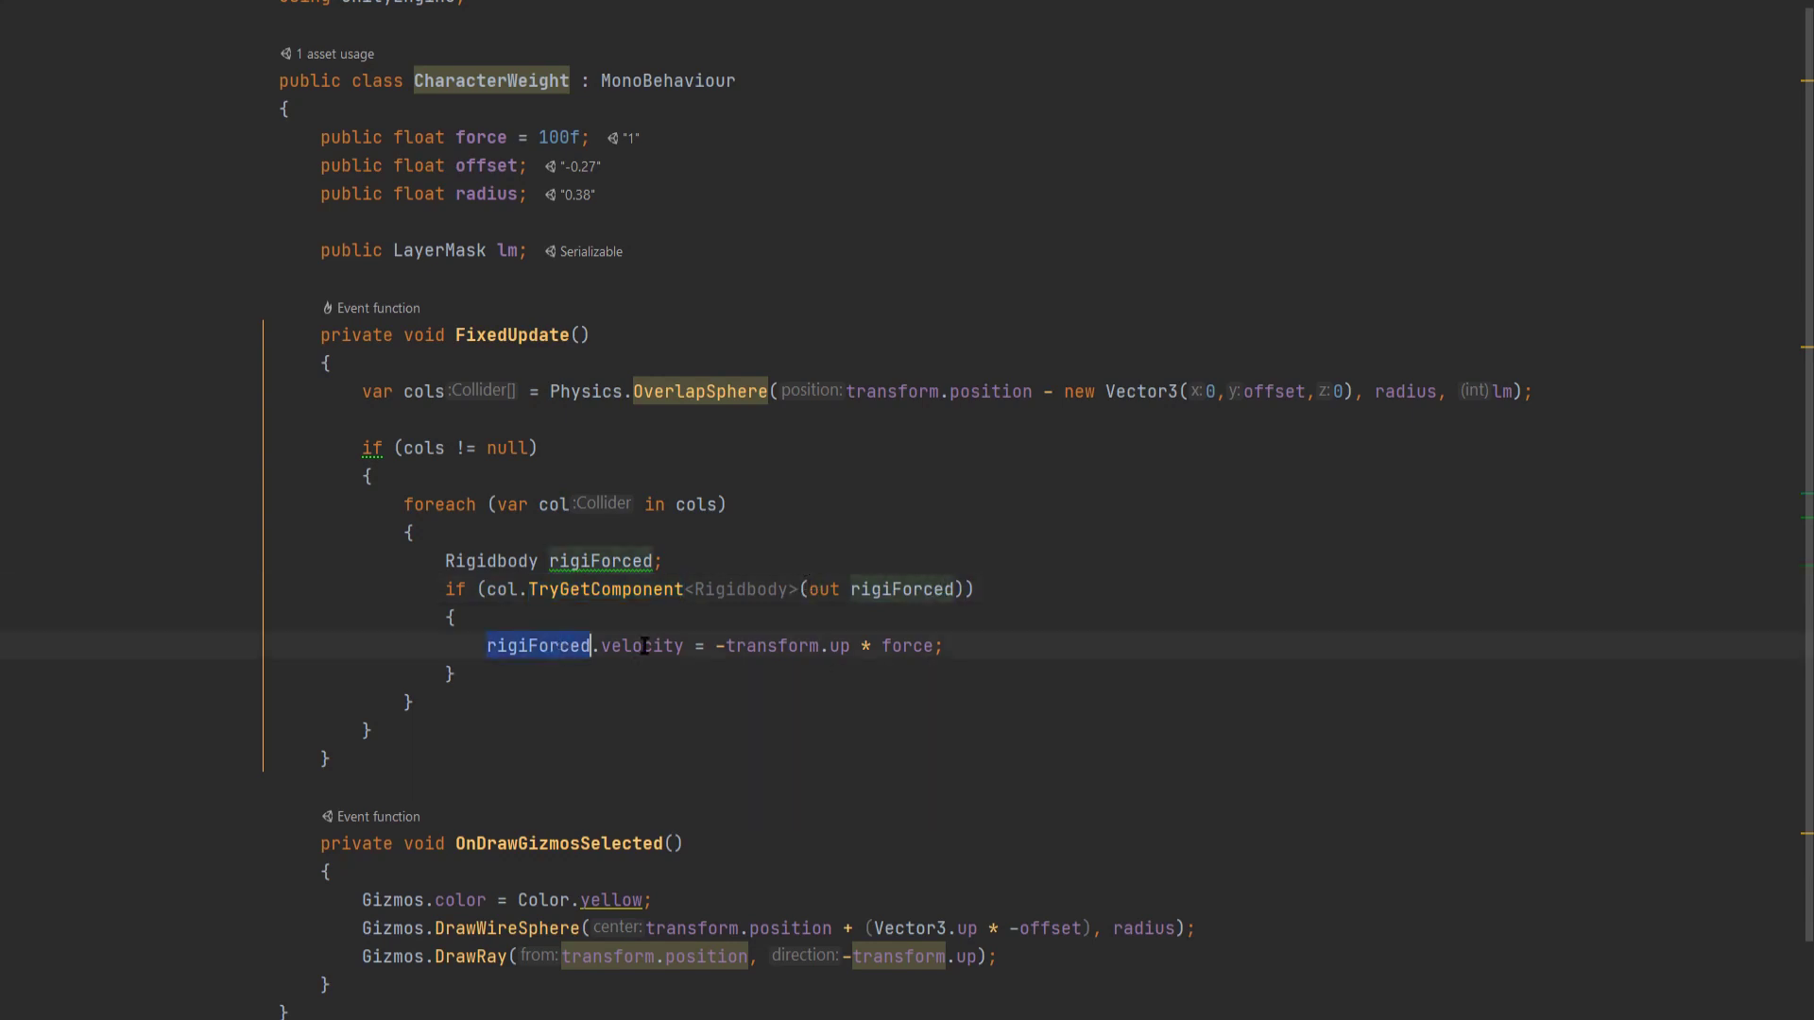
{"action": "double_click", "coordinate": [644, 646]}
{"action": "left_click_drag", "start_coordinate": [694, 646], "coordinate": [934, 632]}
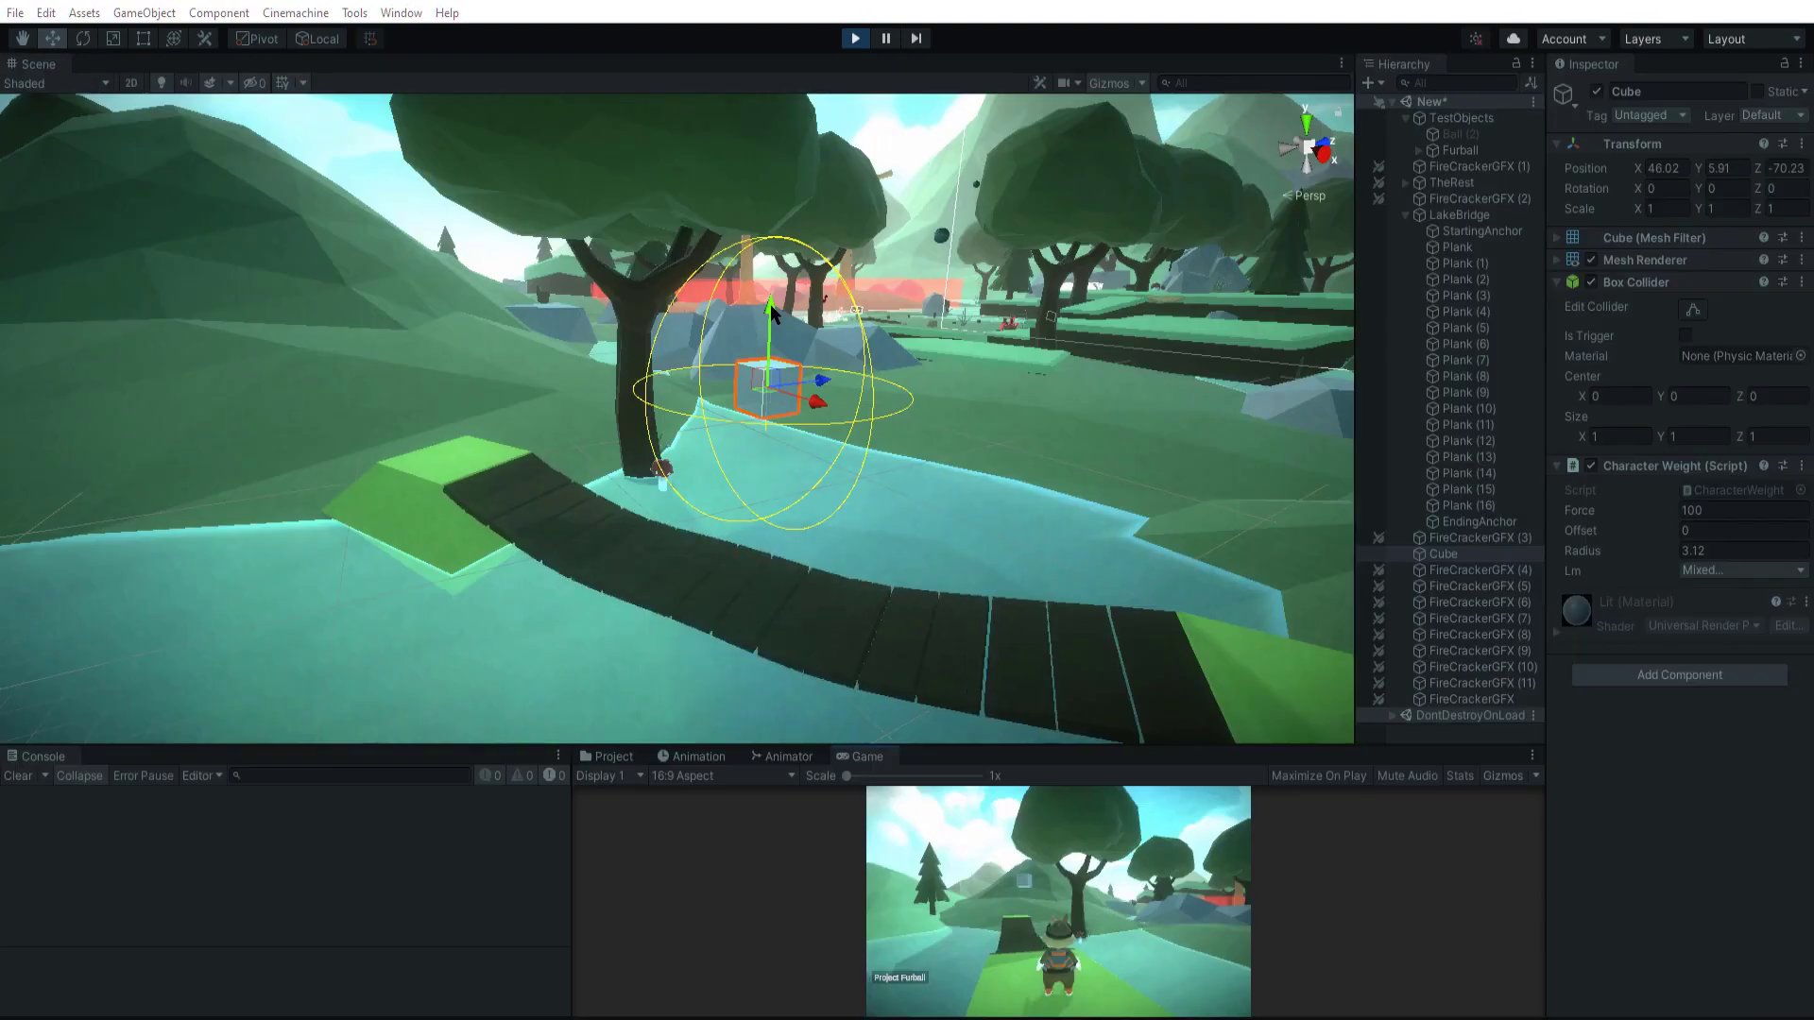
Raise the Cube carrying the Character Weight script to Y 9.32 above the bridge in play mode.
{"action": "left_click_drag", "start_coordinate": [769, 305], "coordinate": [774, 139]}
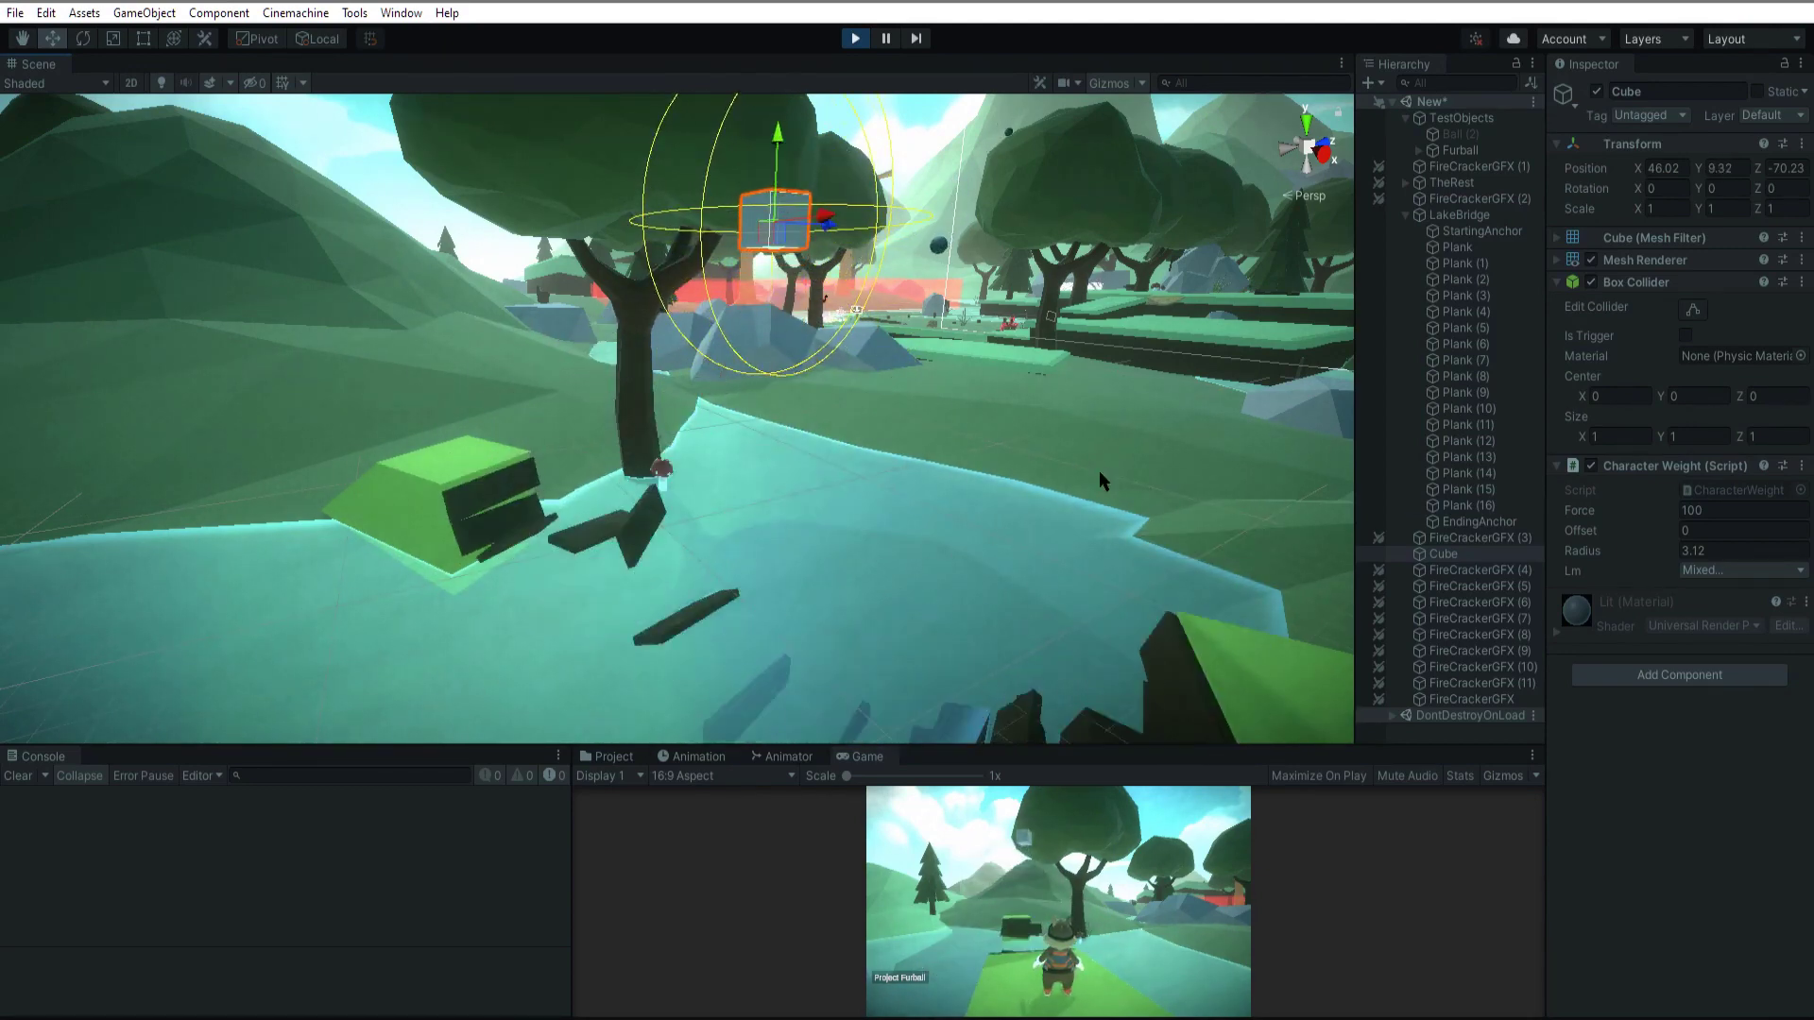